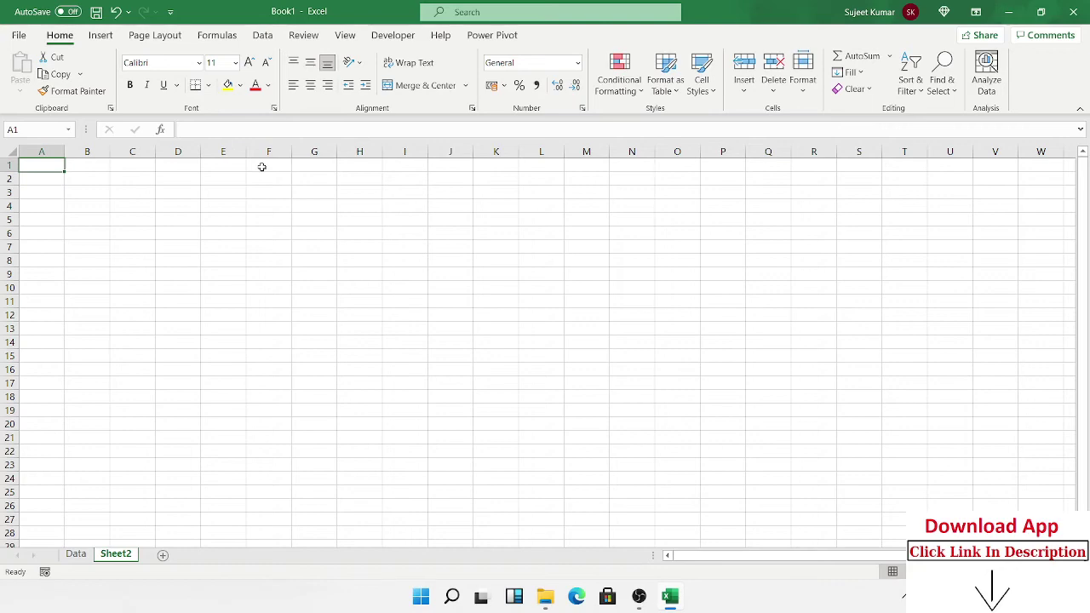
# Copy the Data sheet's header row into Sheet2 and enter test ID 25 in A2
pyautogui.press('super+d')
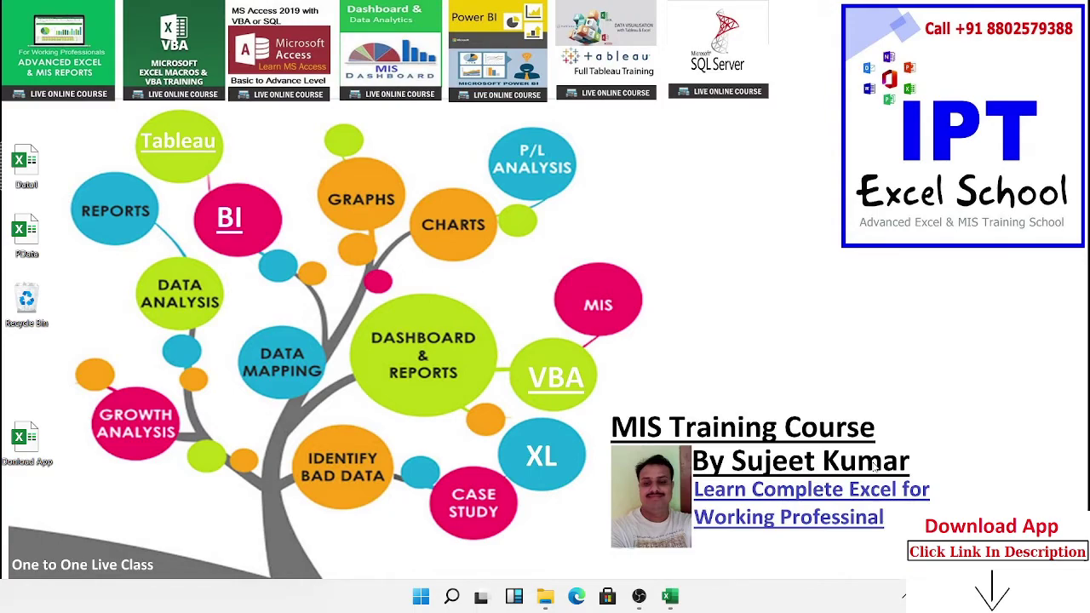
pyautogui.hotkey('alt', 'Tab')
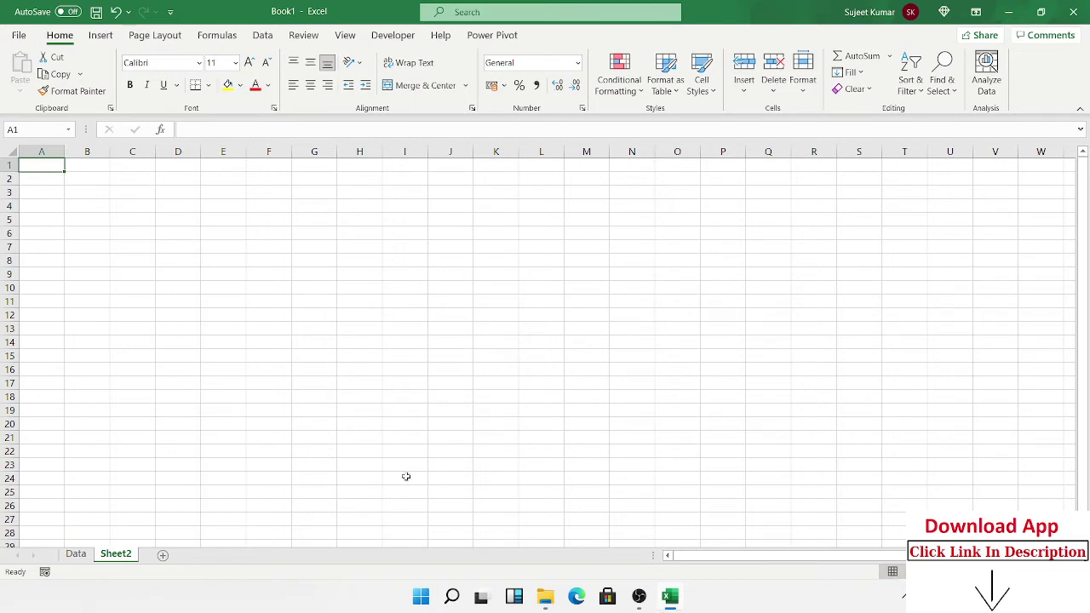
pyautogui.click(84, 558)
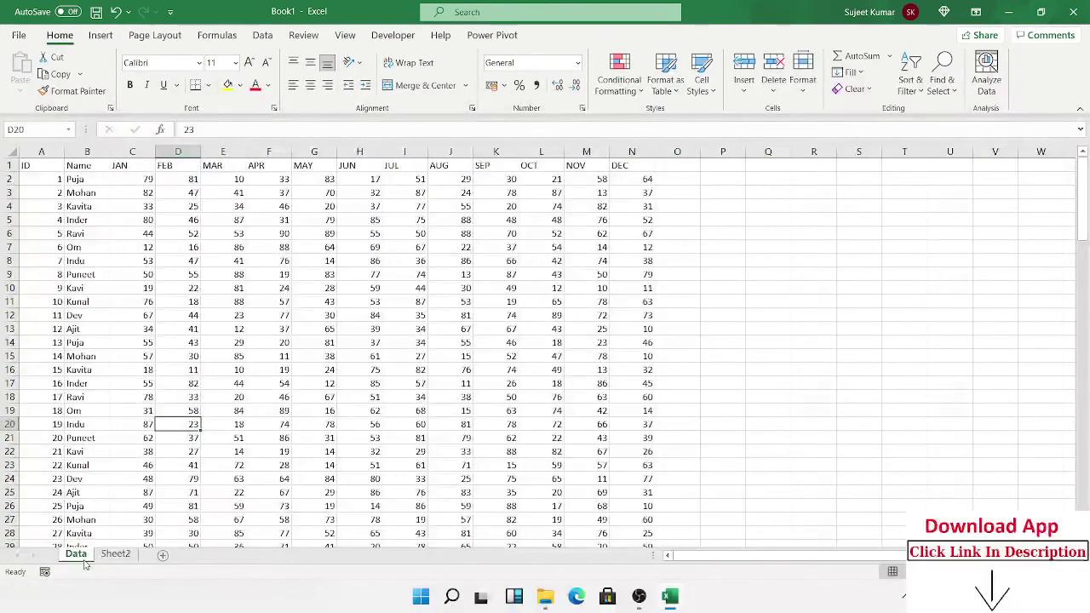
pyautogui.hotkey('ctrl', 'shift', 'Right')
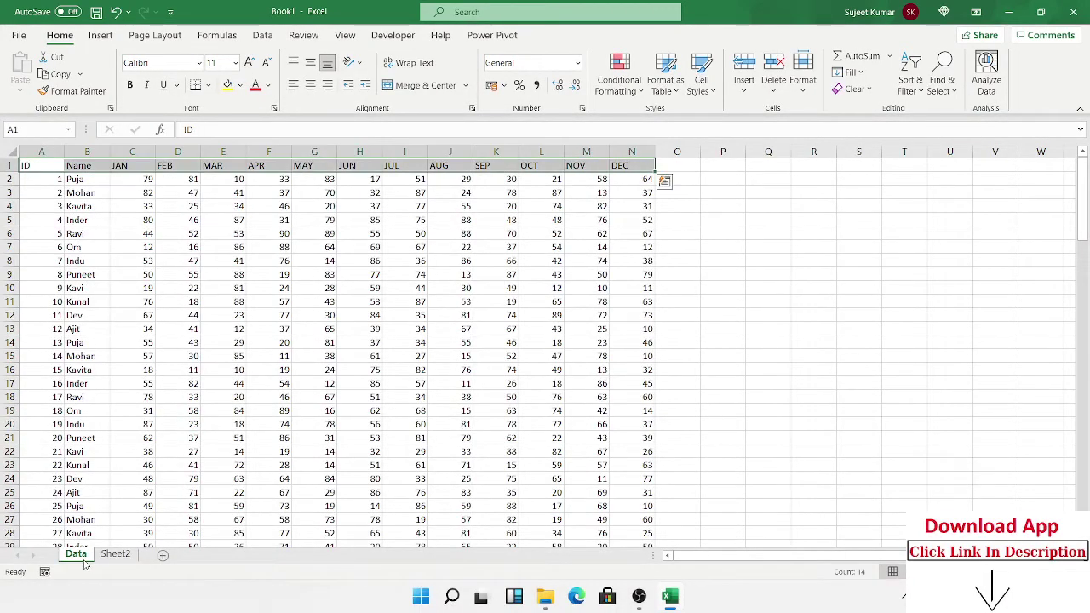
pyautogui.hotkey('ctrl', 'c')
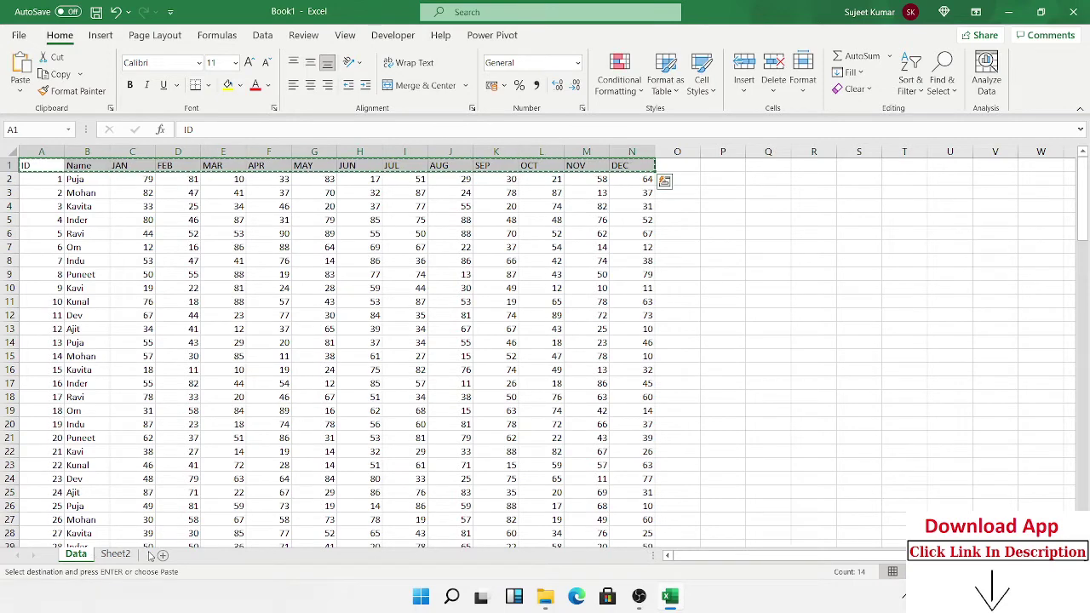
pyautogui.click(115, 554)
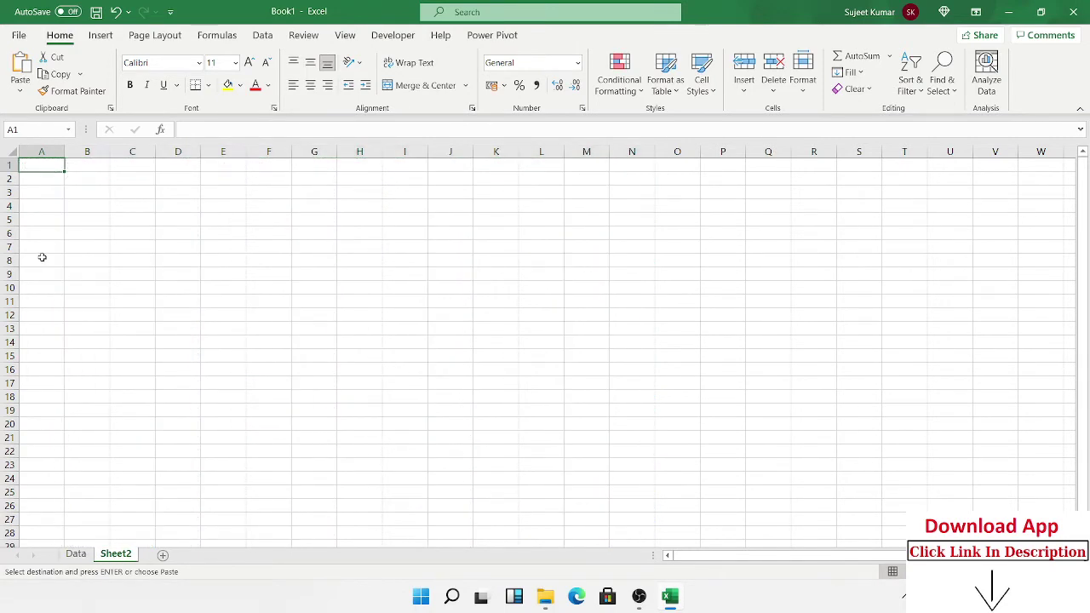
pyautogui.hotkey('ctrl', 'v')
pyautogui.click(47, 182)
pyautogui.write('25')
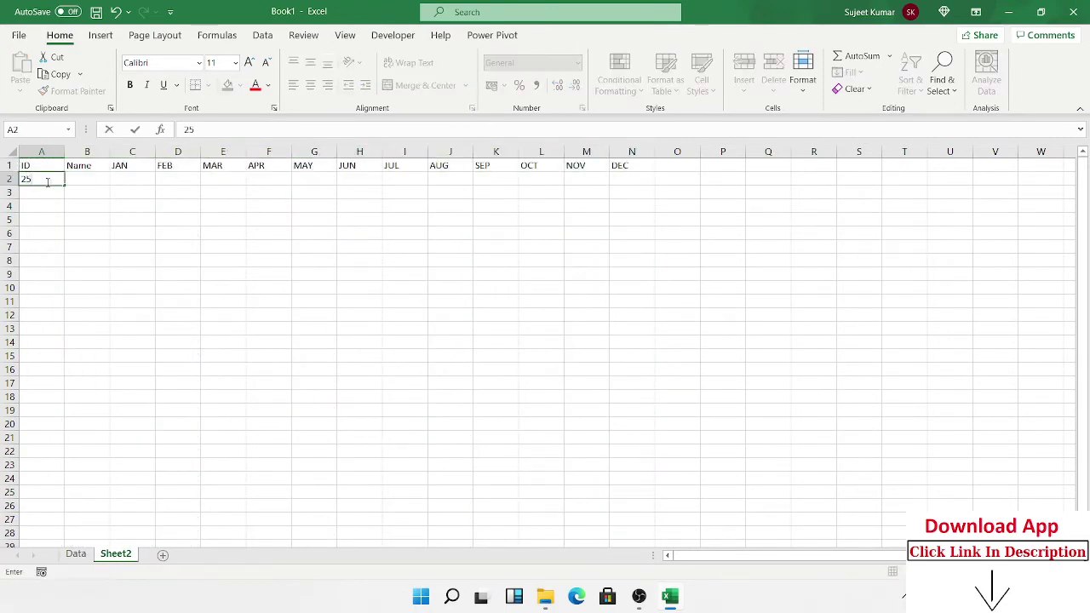
pyautogui.press('Return')
# Clear the pasted headers and test ID from Sheet2's first two rows
pyautogui.press('Up')
pyautogui.press('Right')
pyautogui.hotkey('shift', 'Right')
pyautogui.hotkey('shift', 'Right')
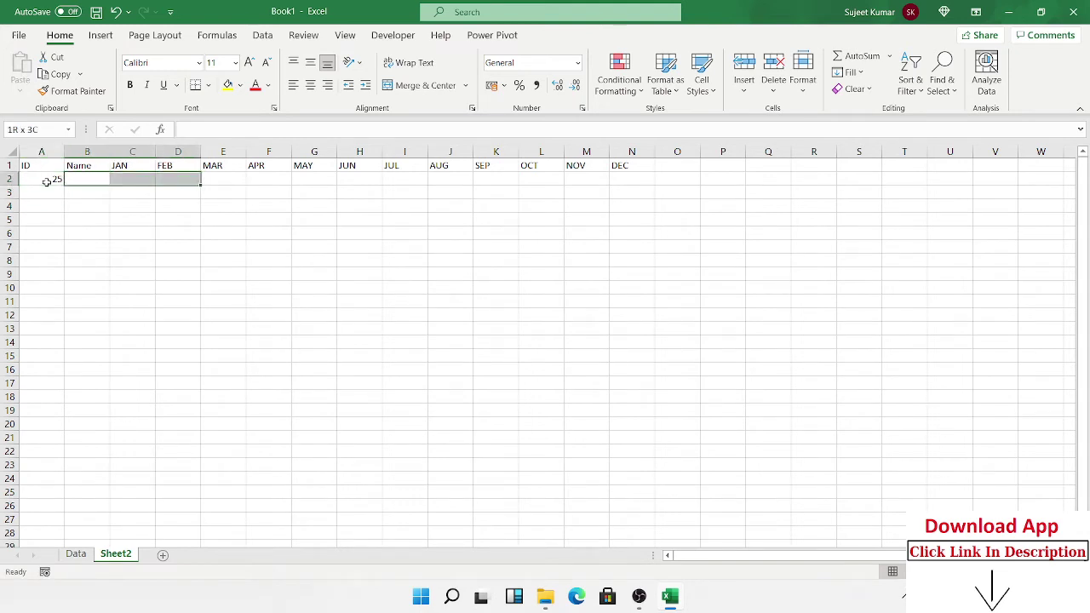
pyautogui.hotkey('shift', 'Right')
pyautogui.hotkey('shift', 'Right')
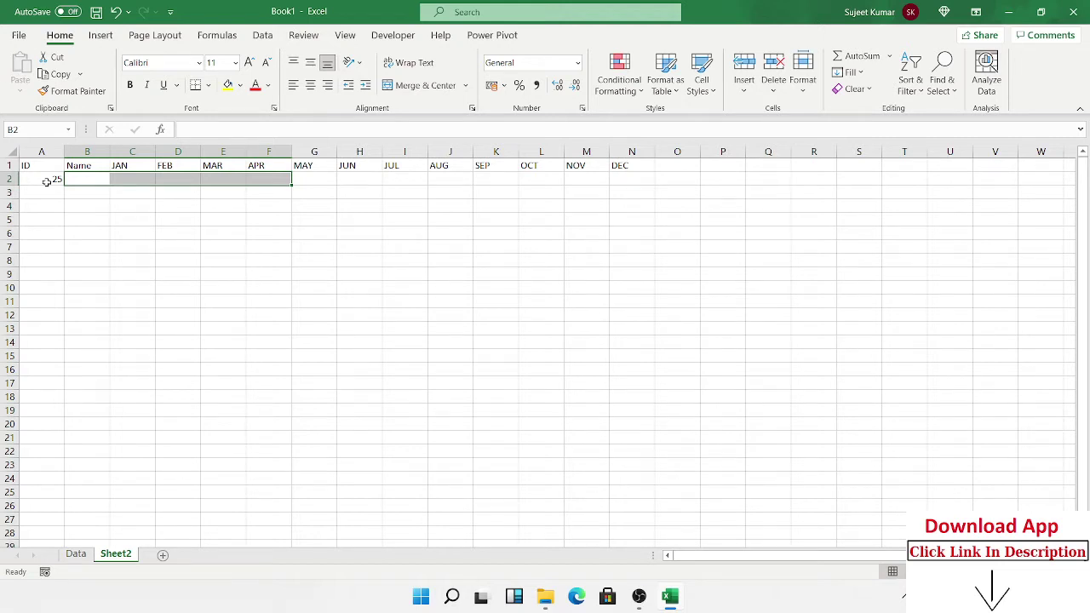
pyautogui.hotkey('ctrl', 'Home')
pyautogui.hotkey('ctrl', 'shift', 'Right')
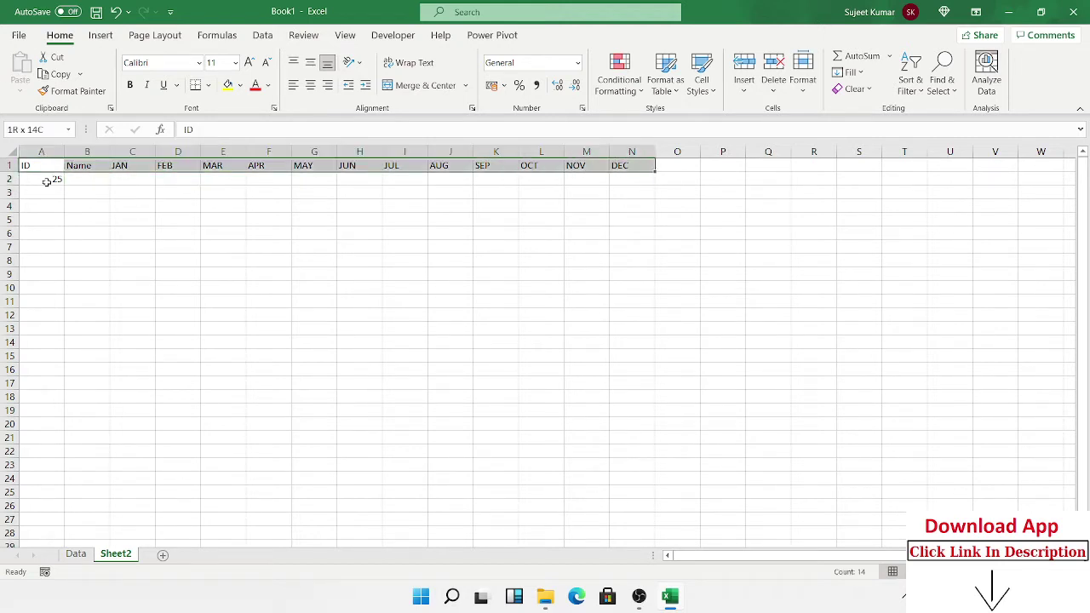
pyautogui.hotkey('shift', 'Down')
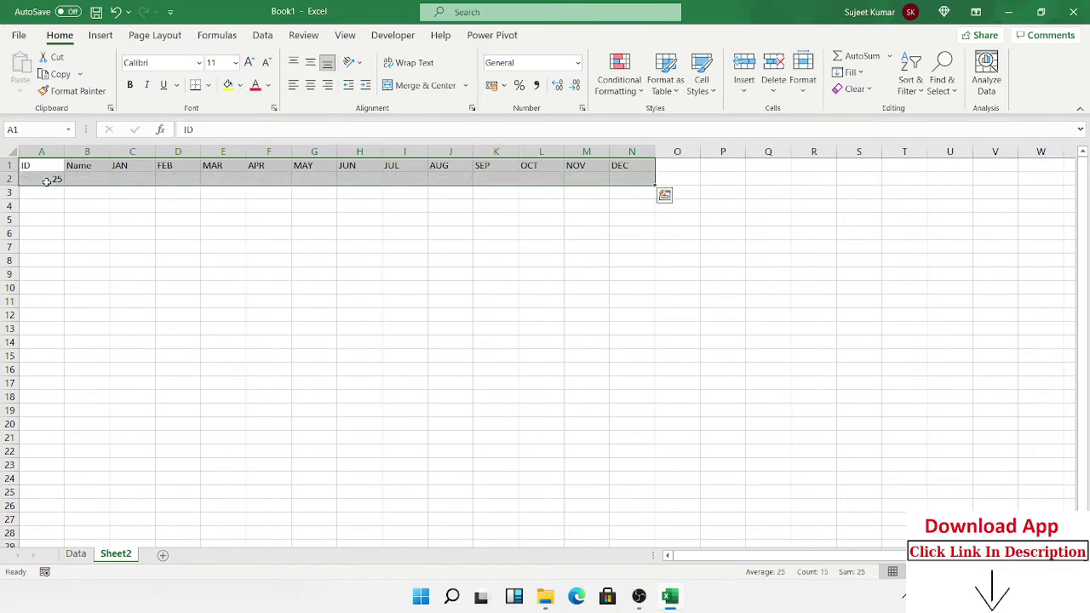
pyautogui.press('Delete')
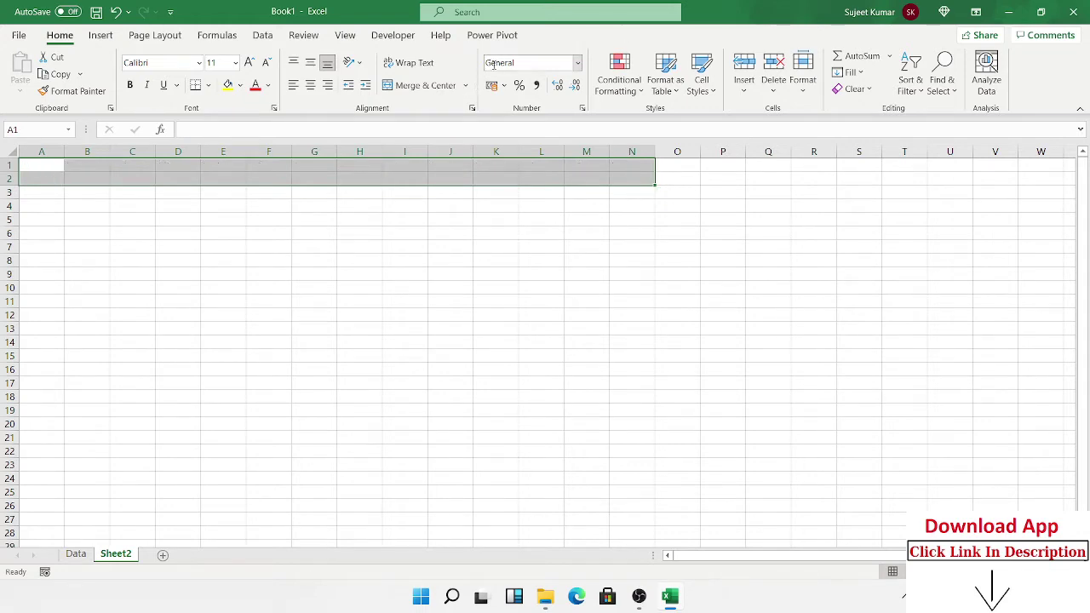
# Open the Visual Basic editor maximized and insert a new code module
pyautogui.click(392, 35)
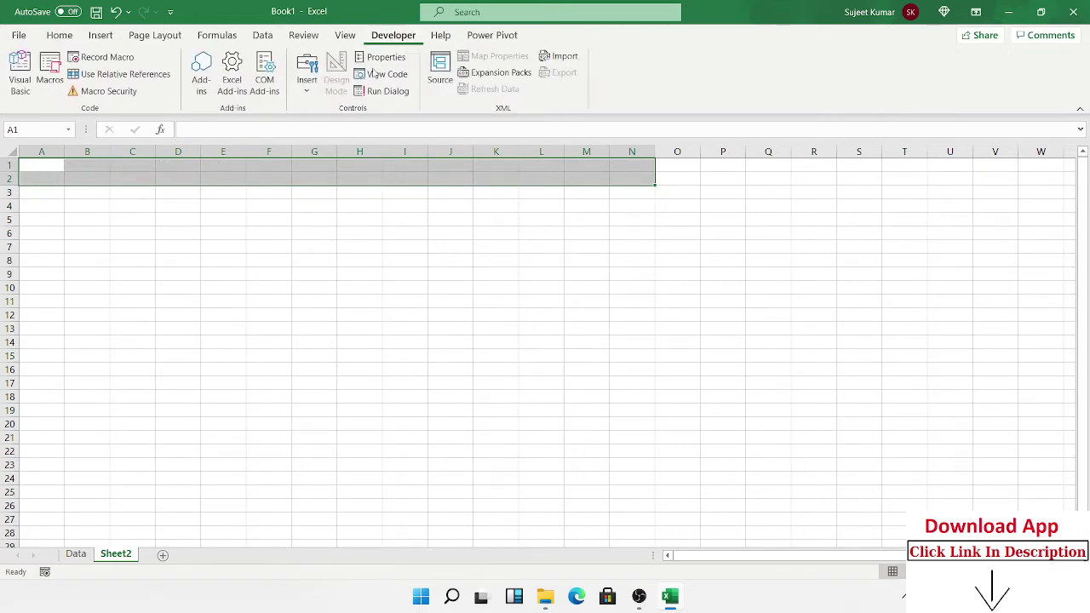
pyautogui.click(22, 84)
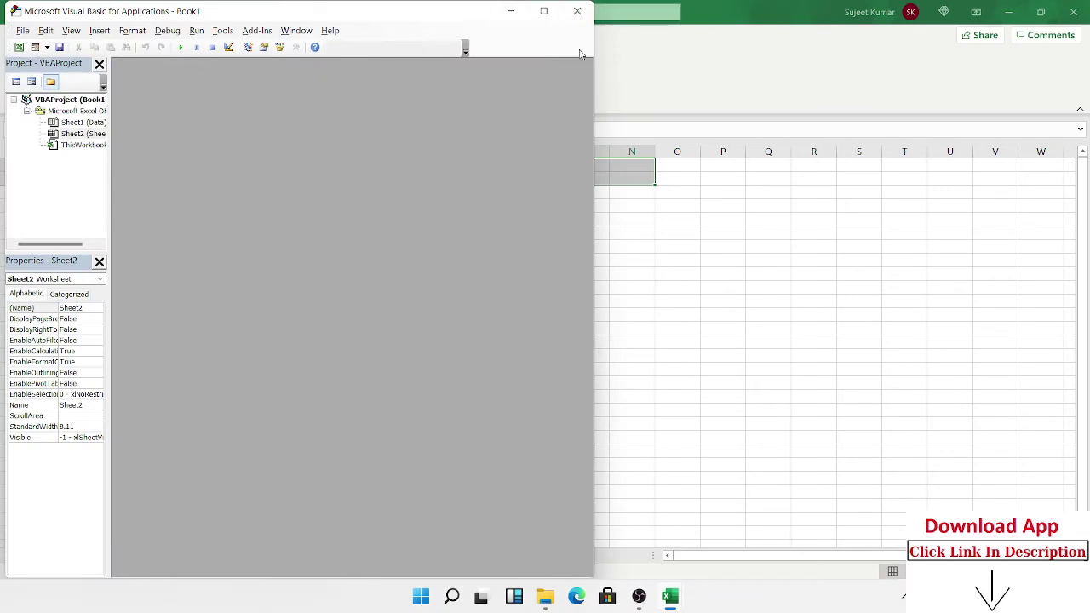
pyautogui.click(544, 11)
pyautogui.click(94, 25)
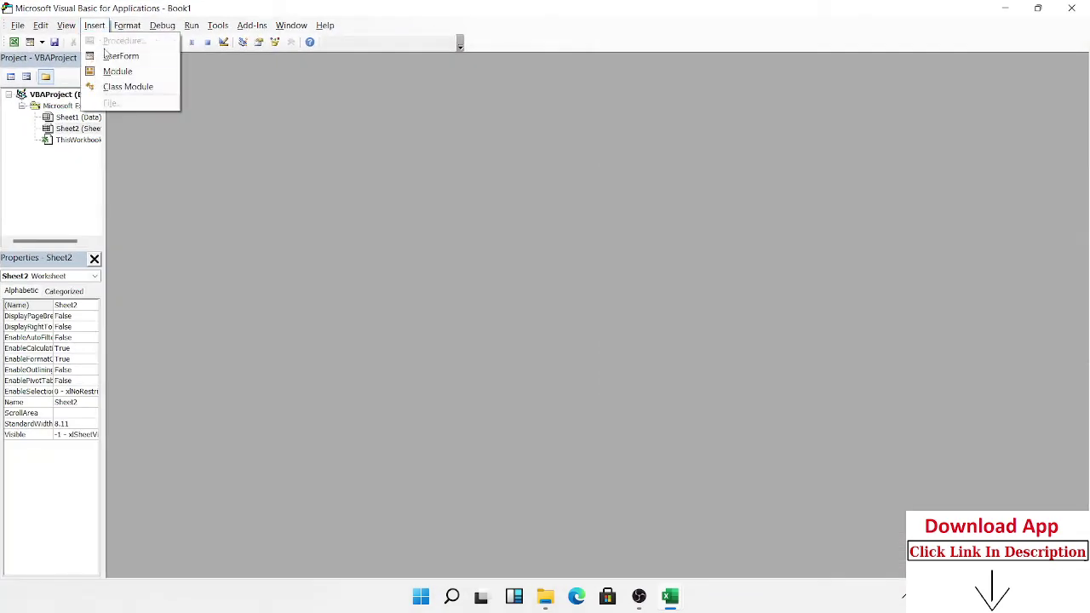
pyautogui.click(118, 73)
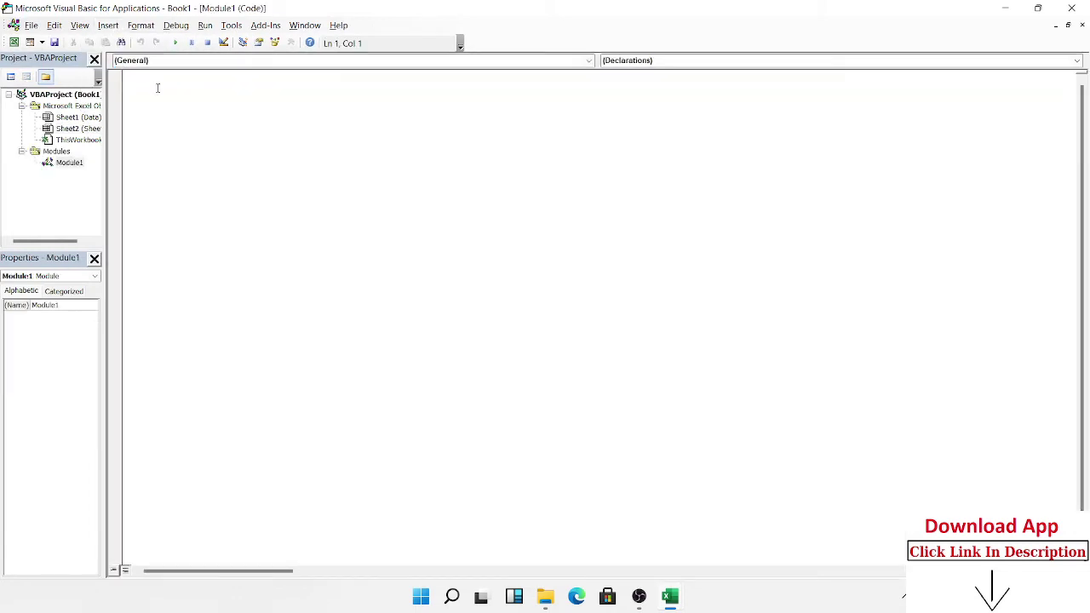
# Create a Sub getdata() procedure with blank lines inside its body
pyautogui.write('sub ')
pyautogui.write('rr')
pyautogui.press('BackSpace')
pyautogui.press('BackSpace')
pyautogui.write('getd')
pyautogui.write('ata()')
pyautogui.press('Return')
pyautogui.press('Return')
pyautogui.press('Return')
pyautogui.press('Return')
pyautogui.press('Return')
pyautogui.press('Up')
pyautogui.press('Up')
pyautogui.press('Up')
pyautogui.press('Return')
pyautogui.press('Up')
# Declare id As Variant as the procedure's first line
pyautogui.write('di')
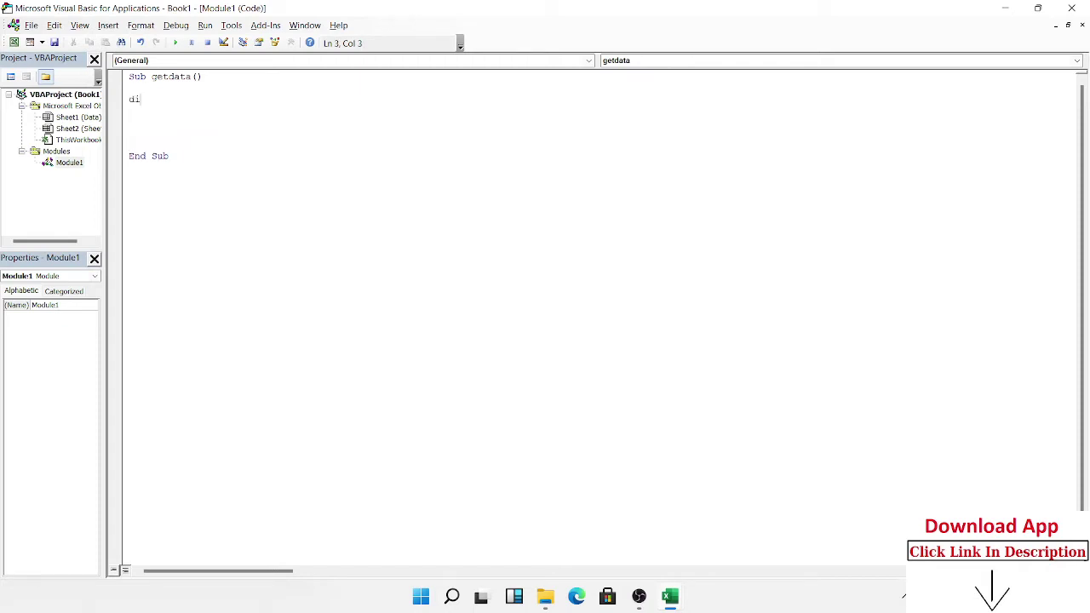
pyautogui.write('m id as ')
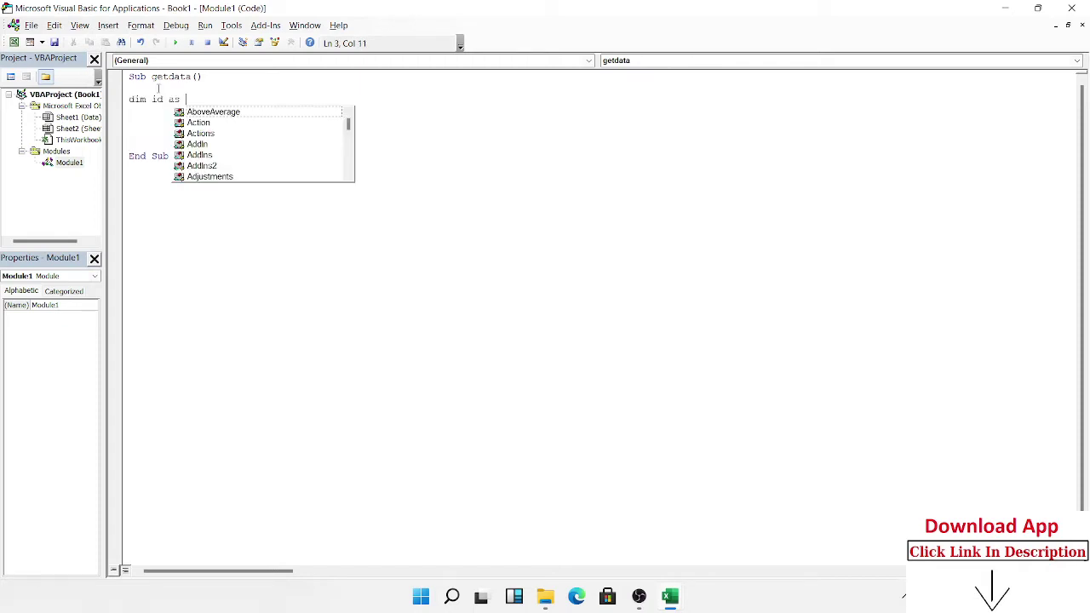
pyautogui.write('ve')
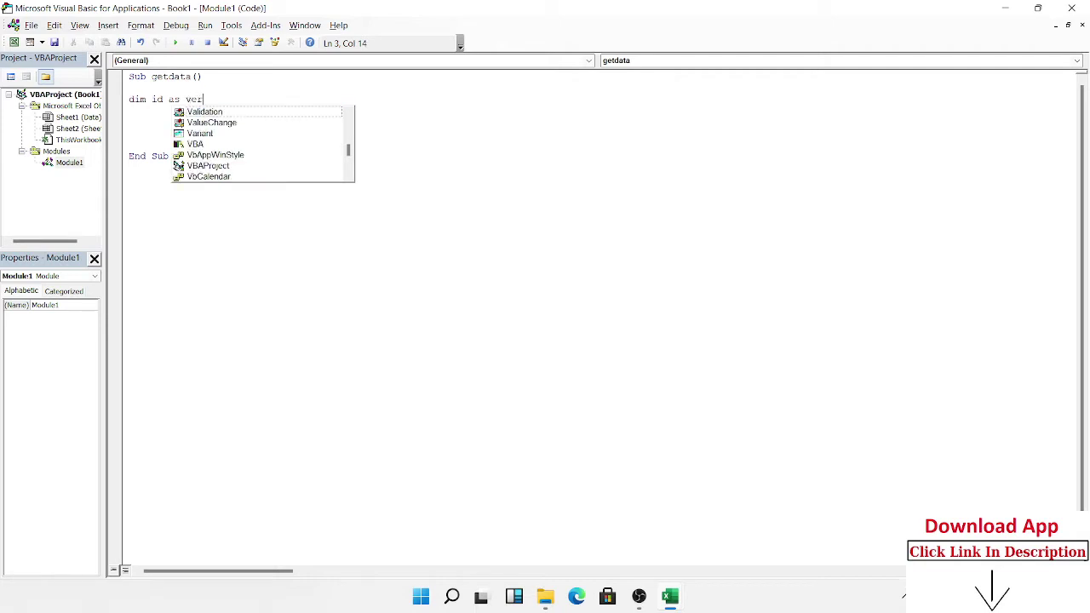
pyautogui.write('r')
pyautogui.press('Tab')
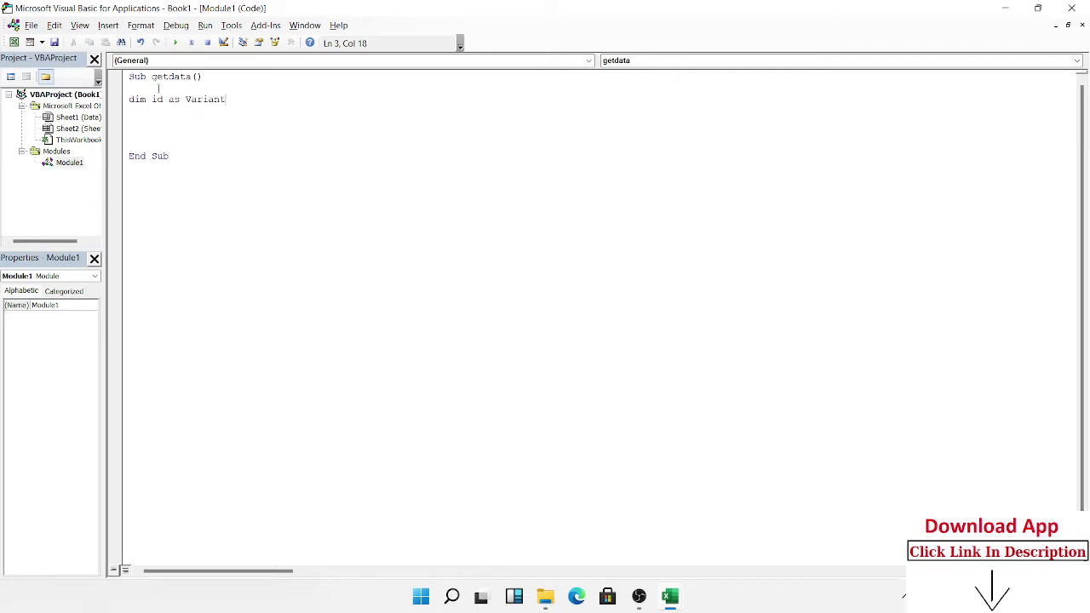
pyautogui.press('Return')
pyautogui.press('Return')
pyautogui.press('Return')
pyautogui.write('f')
pyautogui.press('BackSpace')
# Declare r As Long and begin the line r = Application.wo
pyautogui.click(129, 110)
pyautogui.write('dim ')
pyautogui.write('r as ')
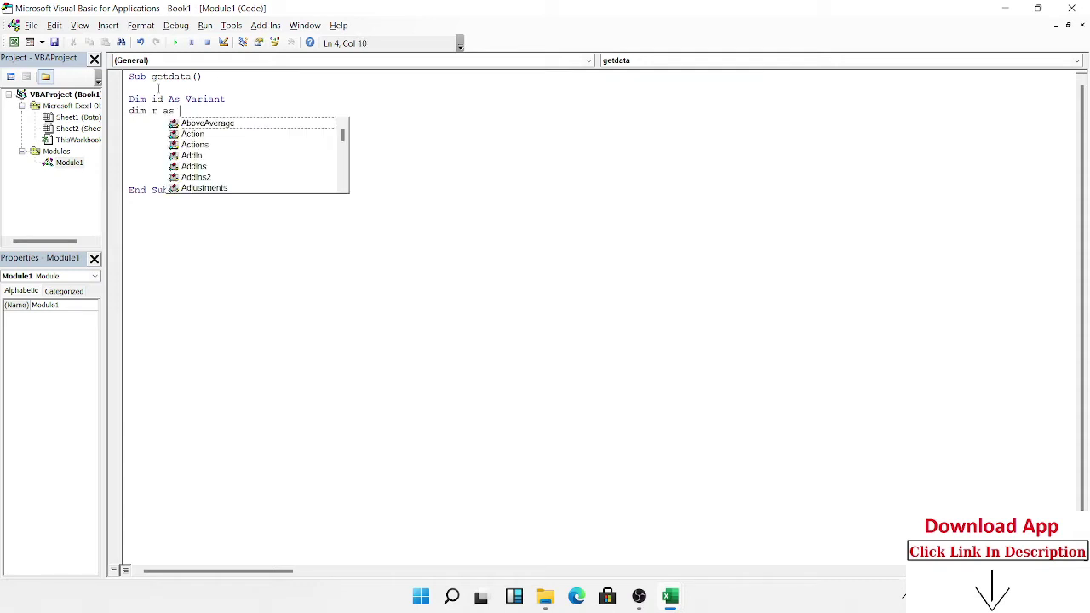
pyautogui.write('log')
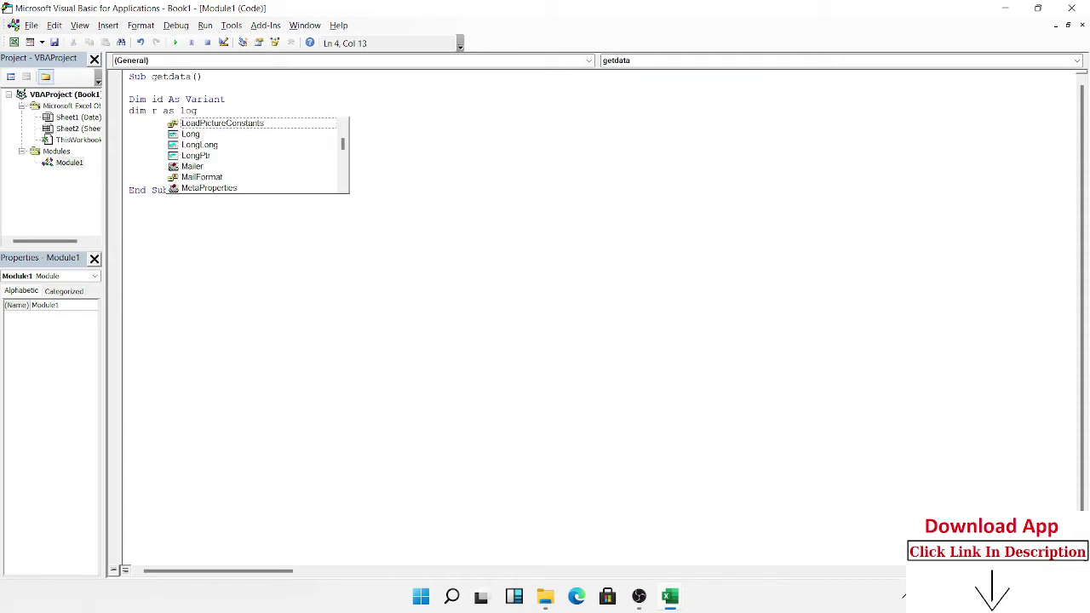
pyautogui.press('BackSpace')
pyautogui.write('n')
pyautogui.press('Tab')
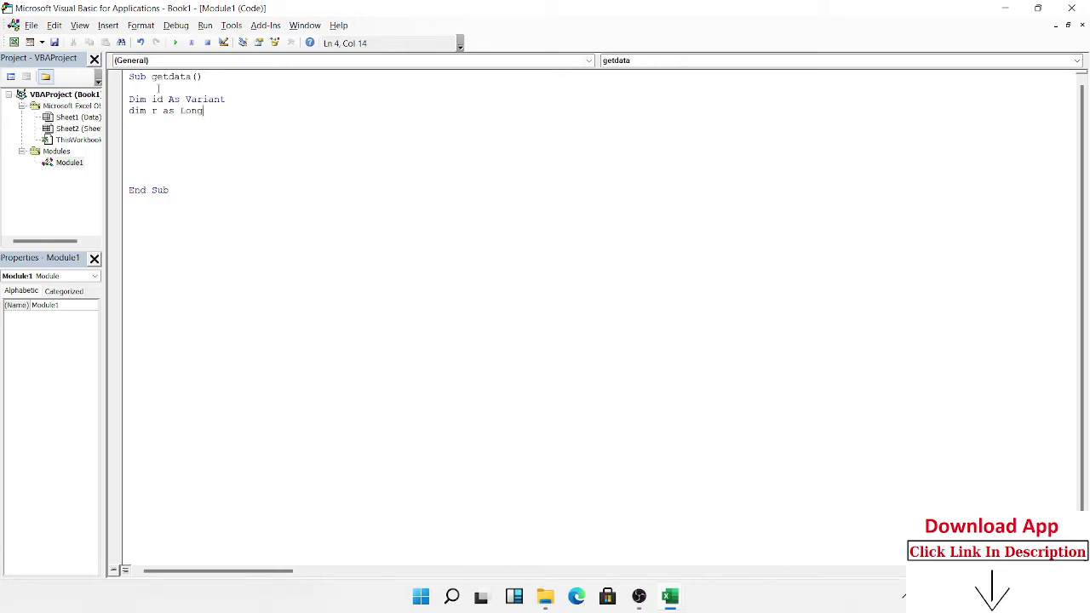
pyautogui.press('Return')
pyautogui.press('Return')
pyautogui.press('Return')
pyautogui.write('r=')
pyautogui.write('applicatio')
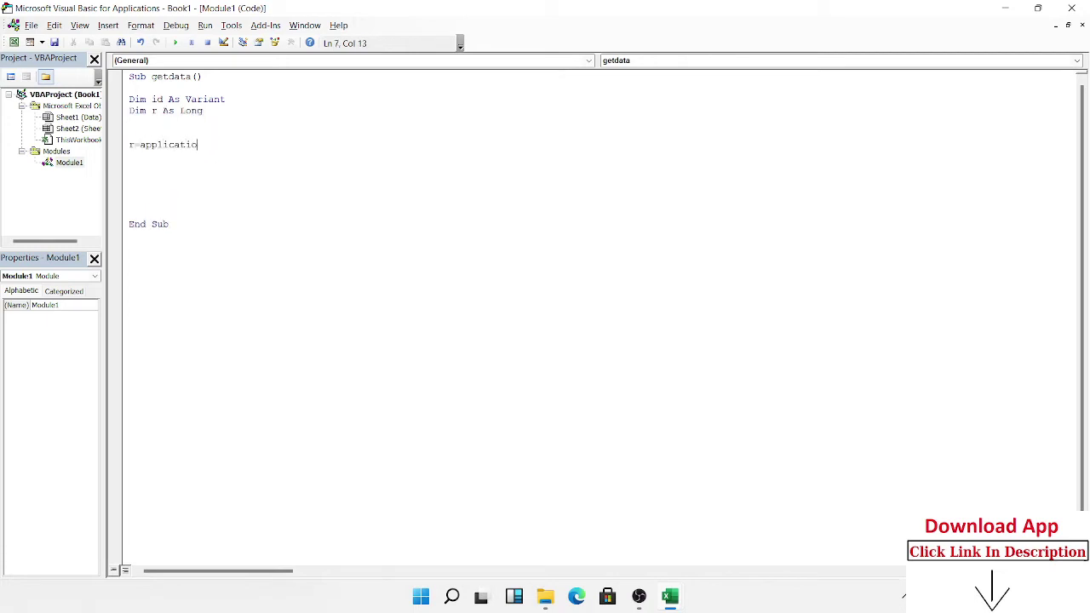
pyautogui.write('n.wo')
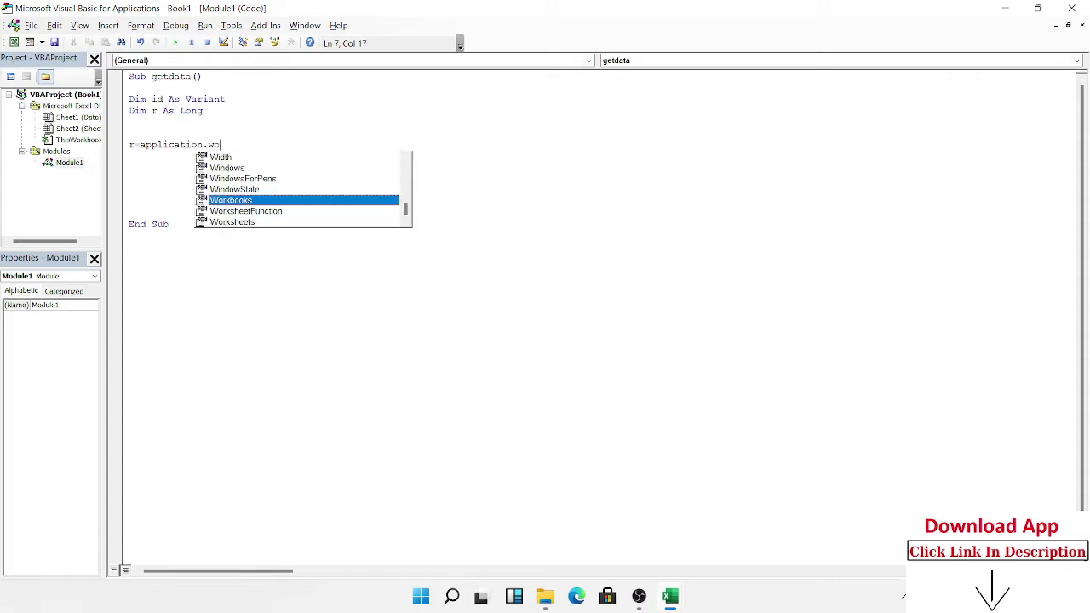
# Complete r = Application.WorksheetFunction.Match(id, Sheets("Data").Range("A:A"), 0)
pyautogui.press('Down')
pyautogui.press('Tab')
pyautogui.write('.')
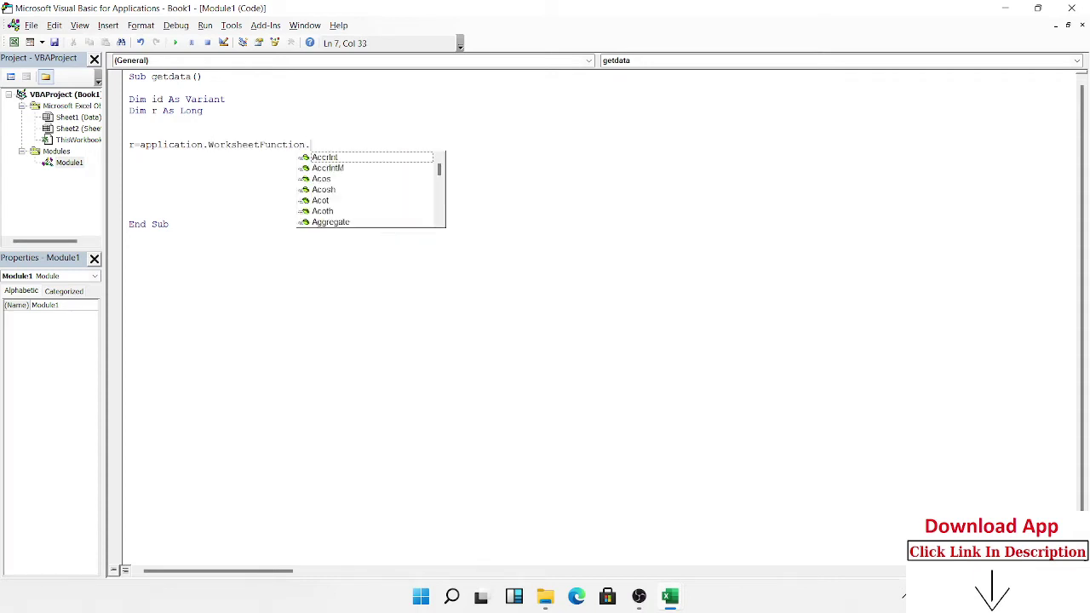
pyautogui.write('ma')
pyautogui.press('Tab')
pyautogui.write('(')
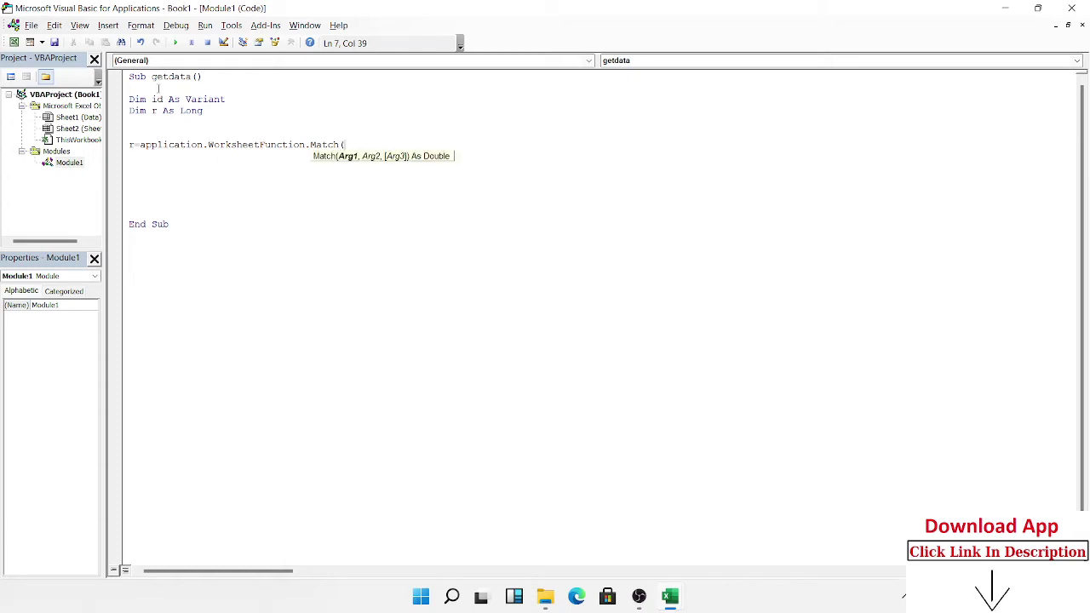
pyautogui.write('id,s')
pyautogui.write('heets(')
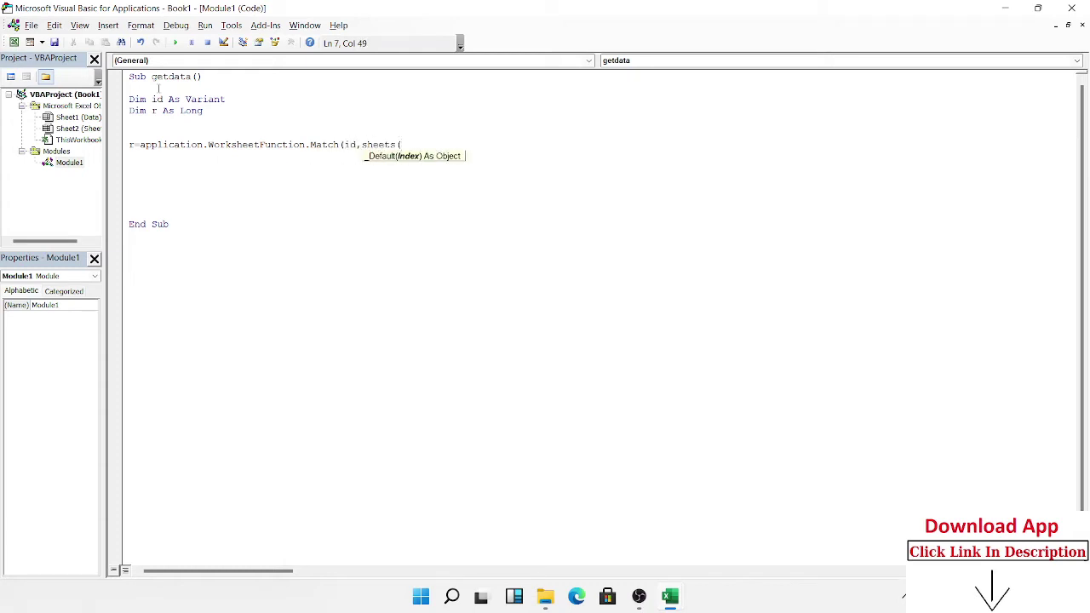
pyautogui.write('"Sheet')
pyautogui.press('BackSpace')
pyautogui.press('BackSpace')
pyautogui.press('BackSpace')
pyautogui.press('BackSpace')
pyautogui.press('BackSpace')
pyautogui.write('Data')
pyautogui.write('").')
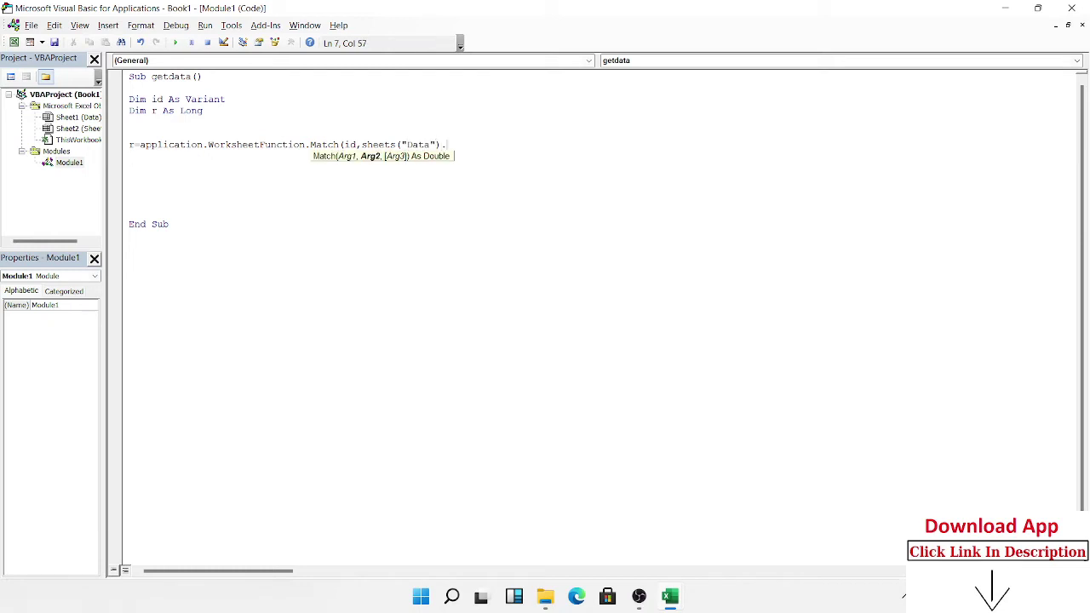
pyautogui.write('ra')
pyautogui.press('BackSpace')
pyautogui.press('BackSpace')
pyautogui.write('r')
pyautogui.write('ange(')
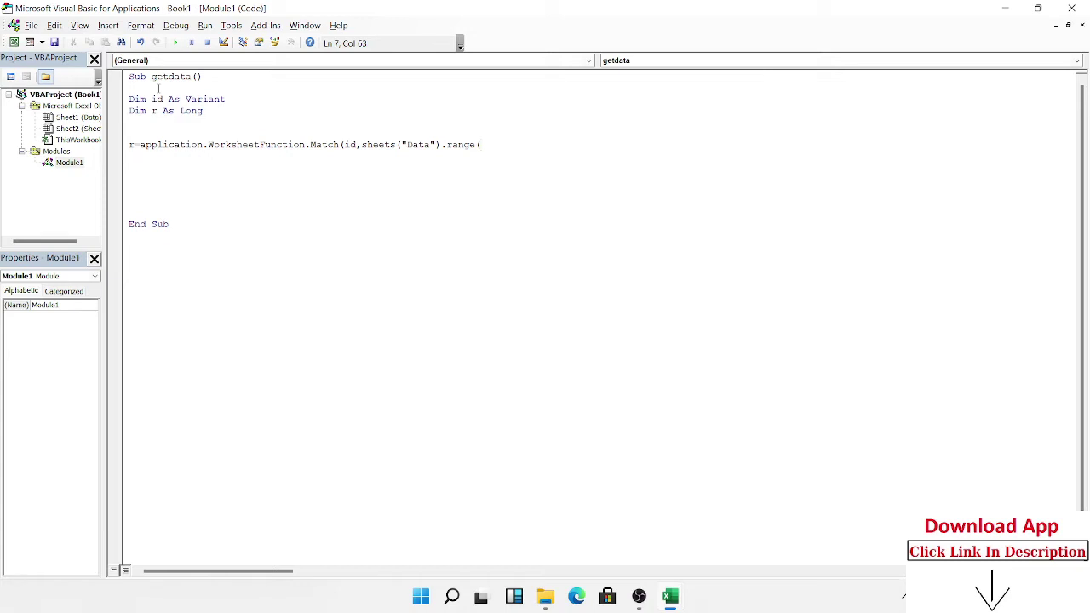
pyautogui.write('"AA')
pyautogui.press('BackSpace')
pyautogui.write('A"')
pyautogui.write(')')
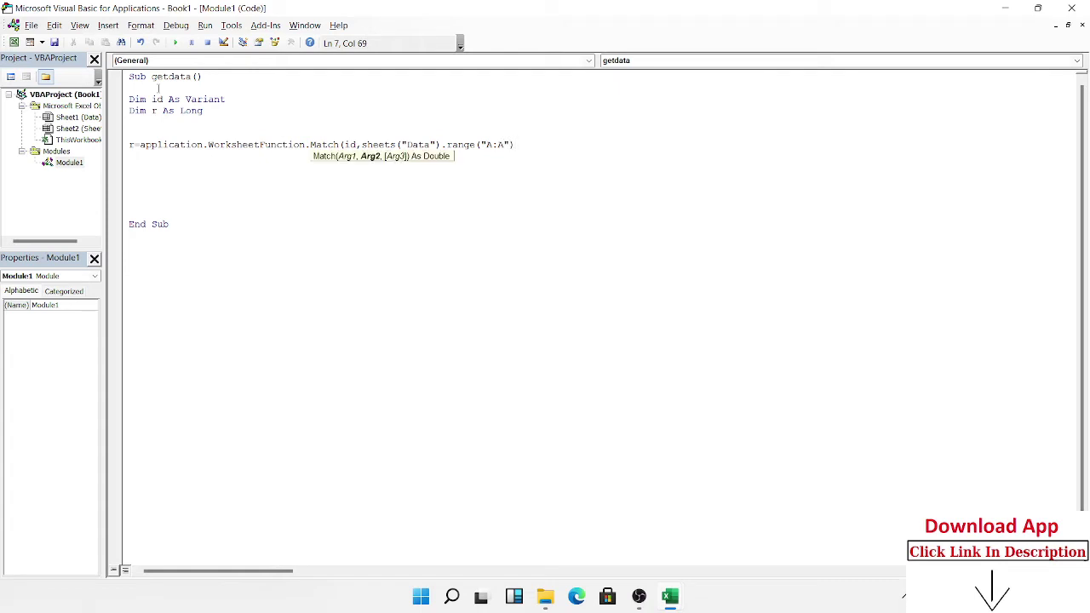
pyautogui.write(', 0)')
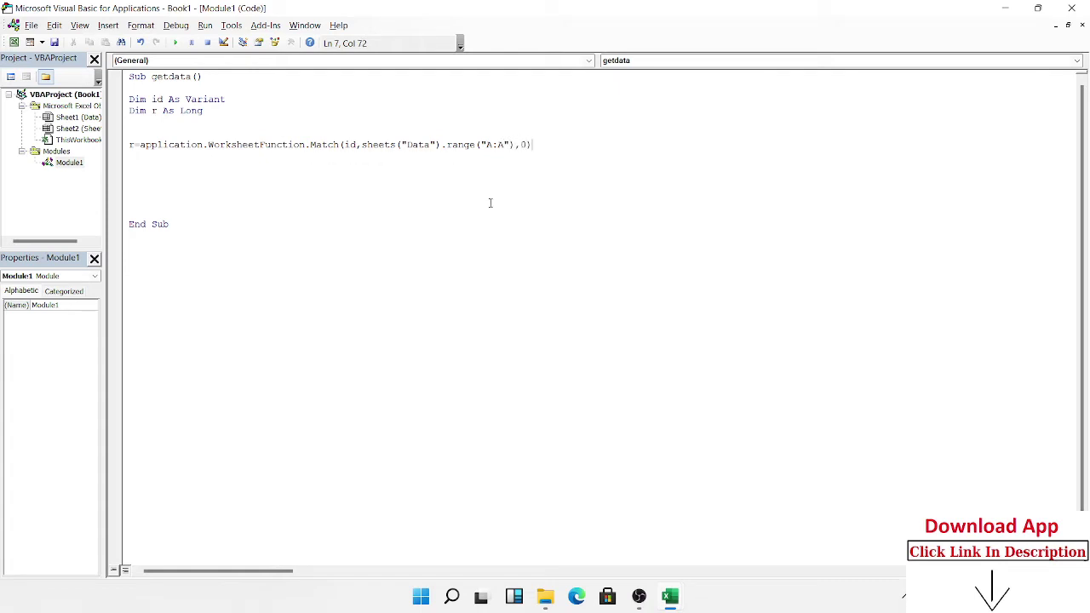
pyautogui.press('Return')
# Insert a blank line below the Match statement
pyautogui.click(130, 145)
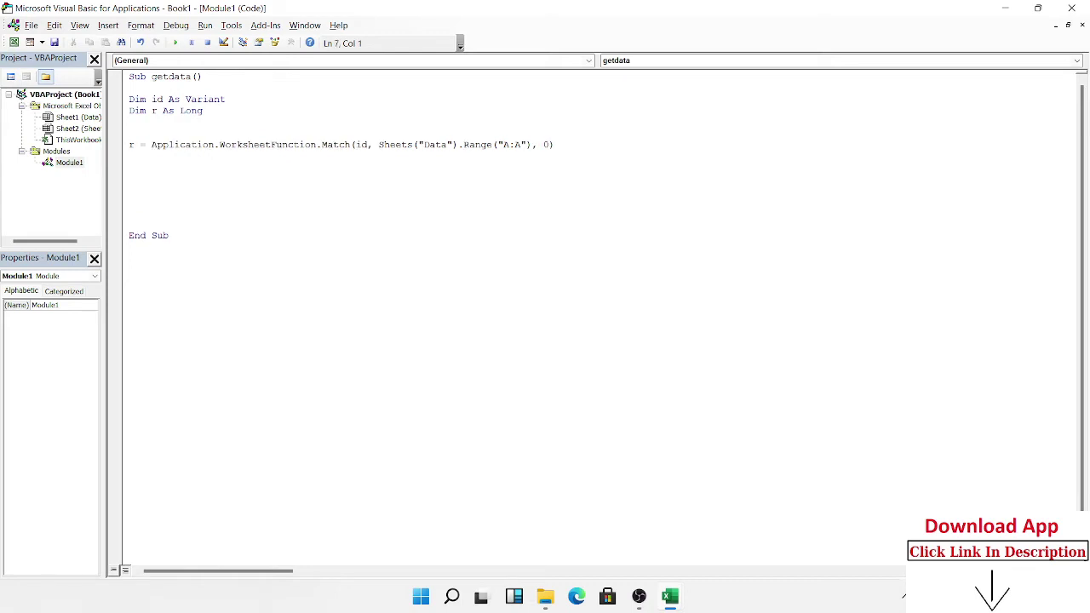
pyautogui.hotkey('shift', 'Down')
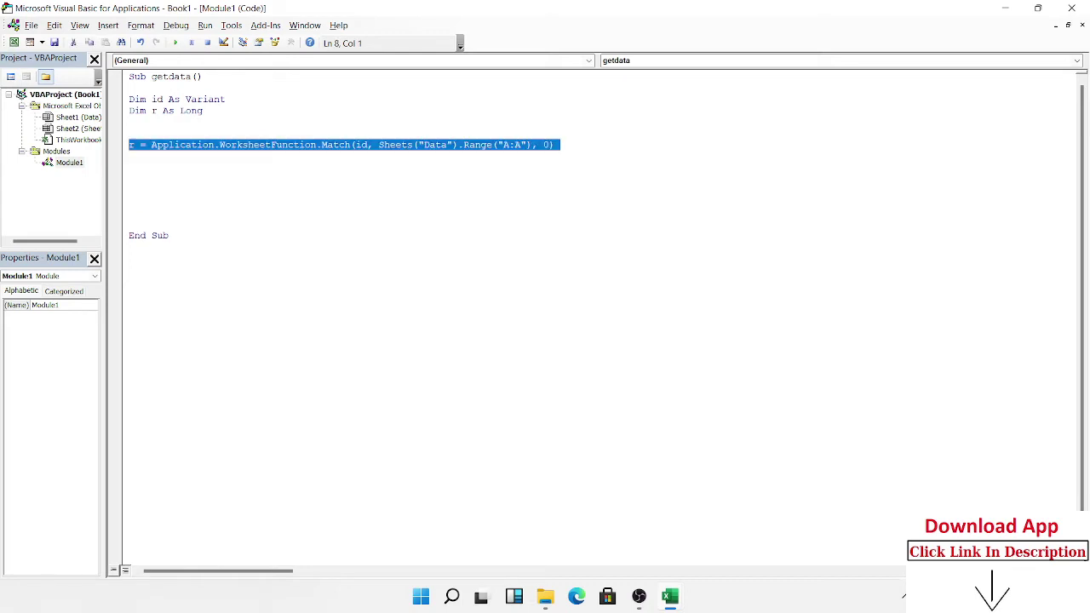
pyautogui.press('Right')
pyautogui.press('Return')
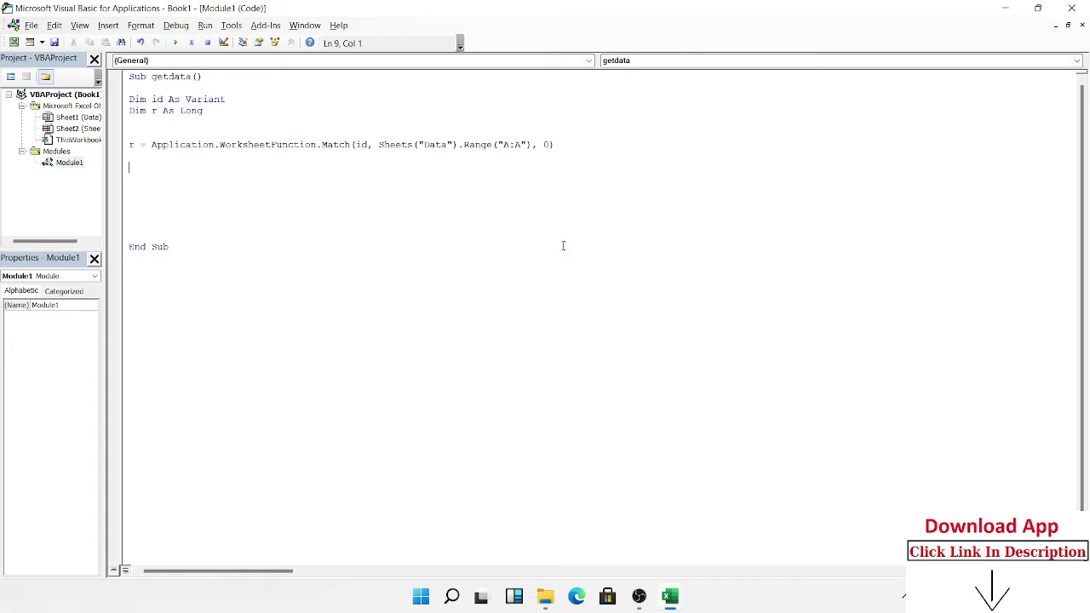
# Declare a As Range on a new line below Dim id As Variant
pyautogui.press('Up')
pyautogui.press('Up')
pyautogui.press('Up')
pyautogui.press('Up')
pyautogui.press('Up')
pyautogui.press('Return')
pyautogui.press('Up')
pyautogui.press('Up')
pyautogui.press('Down')
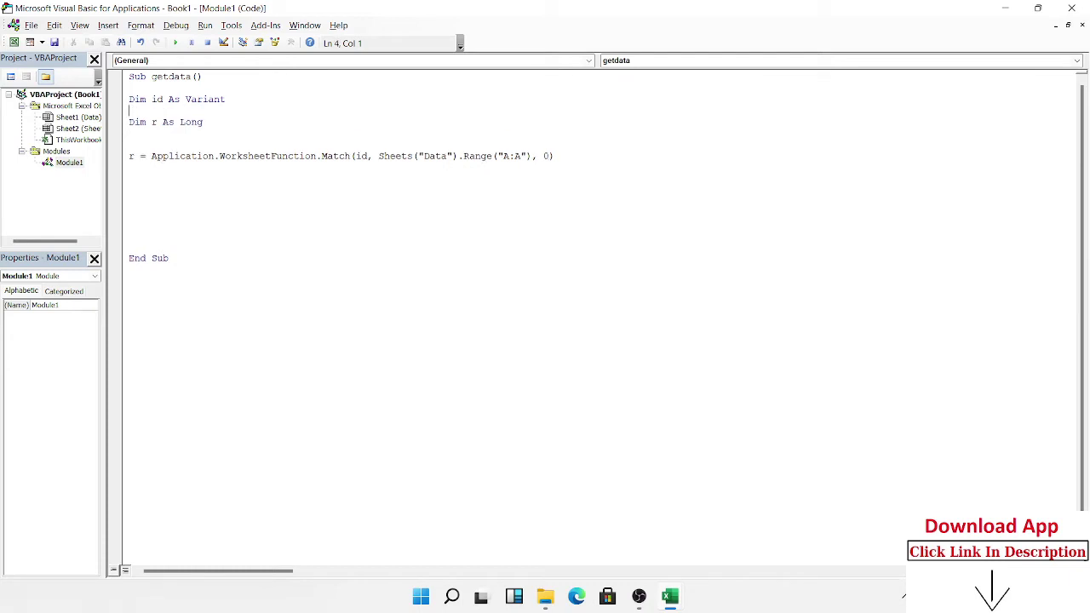
pyautogui.write('dim ')
pyautogui.write('a as r')
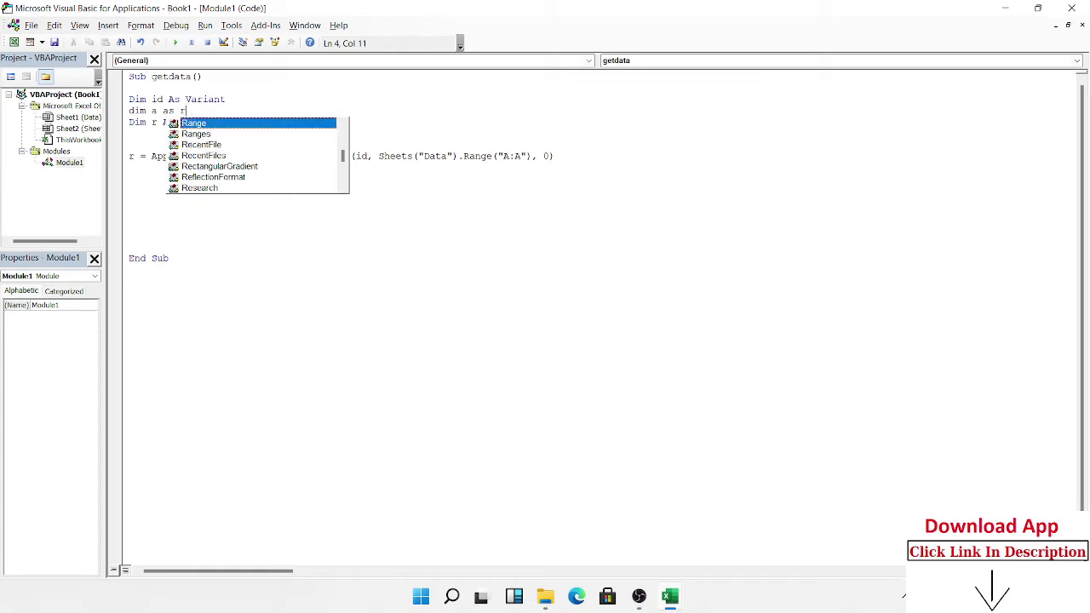
pyautogui.write('an')
pyautogui.press('Tab')
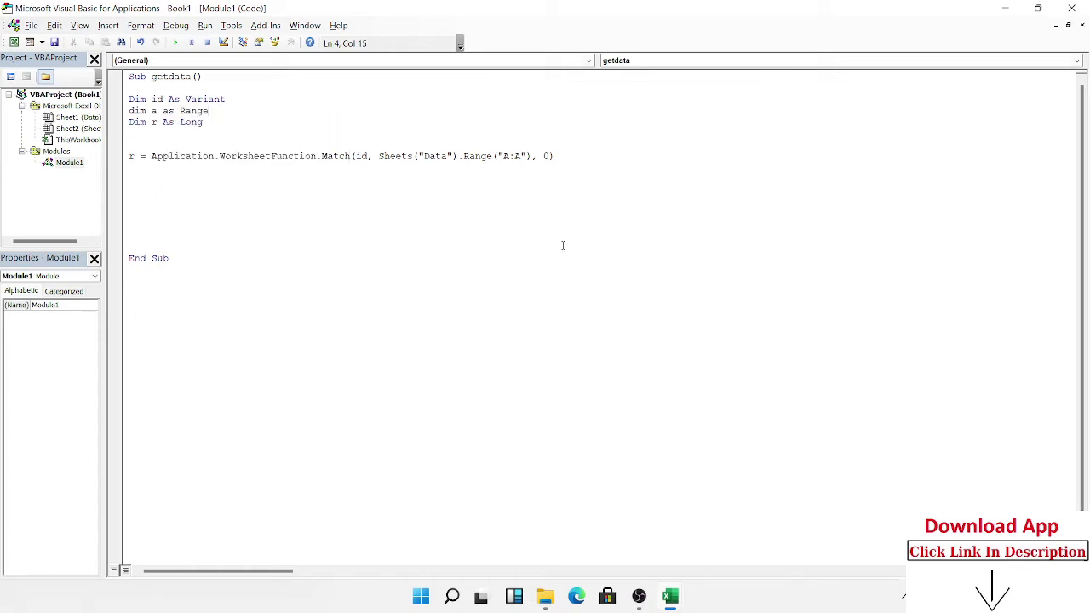
# Add a blank line above the Match statement and start typing Set a =
pyautogui.press('Down')
pyautogui.press('Down')
pyautogui.press('Down')
pyautogui.press('Up')
pyautogui.press('Up')
pyautogui.press('Up')
pyautogui.press('Return')
pyautogui.press('Up')
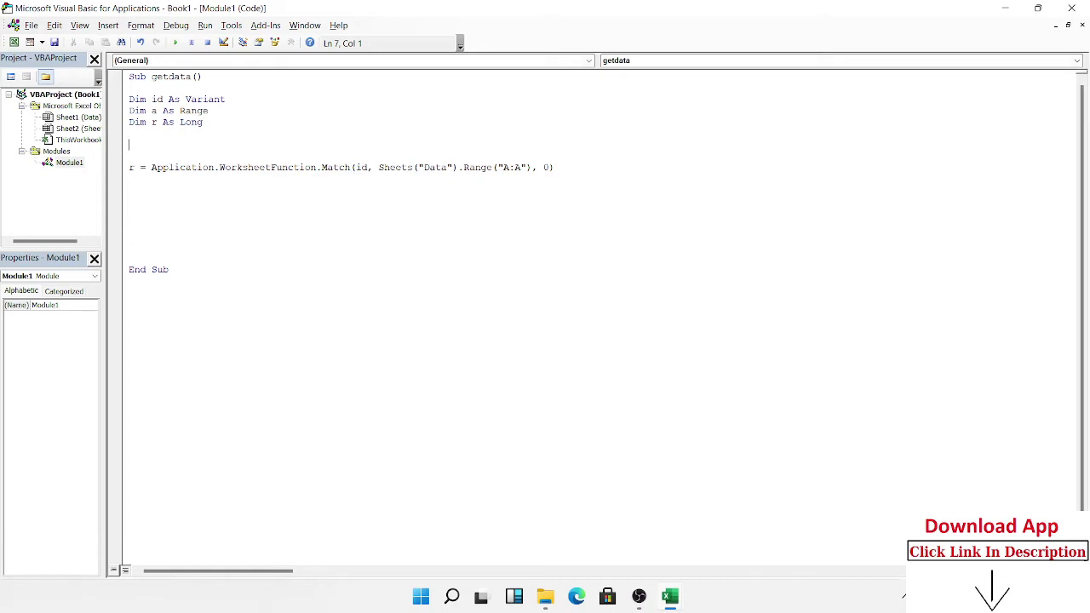
pyautogui.press('Up')
pyautogui.press('Up')
pyautogui.press('Up')
pyautogui.press('Up')
pyautogui.press('Up')
pyautogui.press('Up')
pyautogui.press('Down')
pyautogui.press('Down')
pyautogui.press('Down')
pyautogui.press('Down')
pyautogui.press('Down')
pyautogui.press('Down')
pyautogui.press('Down')
pyautogui.write('set a ')
pyautogui.write('= ')
pyautogui.write('tar')
pyautogui.write('g')
pyautogui.press('BackSpace')
pyautogui.press('BackSpace')
pyautogui.press('BackSpace')
pyautogui.press('BackSpace')
# Finish Set a = tr and write tr.Value = Sheets("Data").Cells(r, 1).Value
pyautogui.write('tr')
pyautogui.click(129, 178)
pyautogui.write('tr.')
pyautogui.write('offse')
pyautogui.press('BackSpace')
pyautogui.press('BackSpace')
pyautogui.press('BackSpace')
pyautogui.press('BackSpace')
pyautogui.press('BackSpace')
pyautogui.write('v')
pyautogui.write('lu')
pyautogui.write('e= ')
pyautogui.write('sheets')
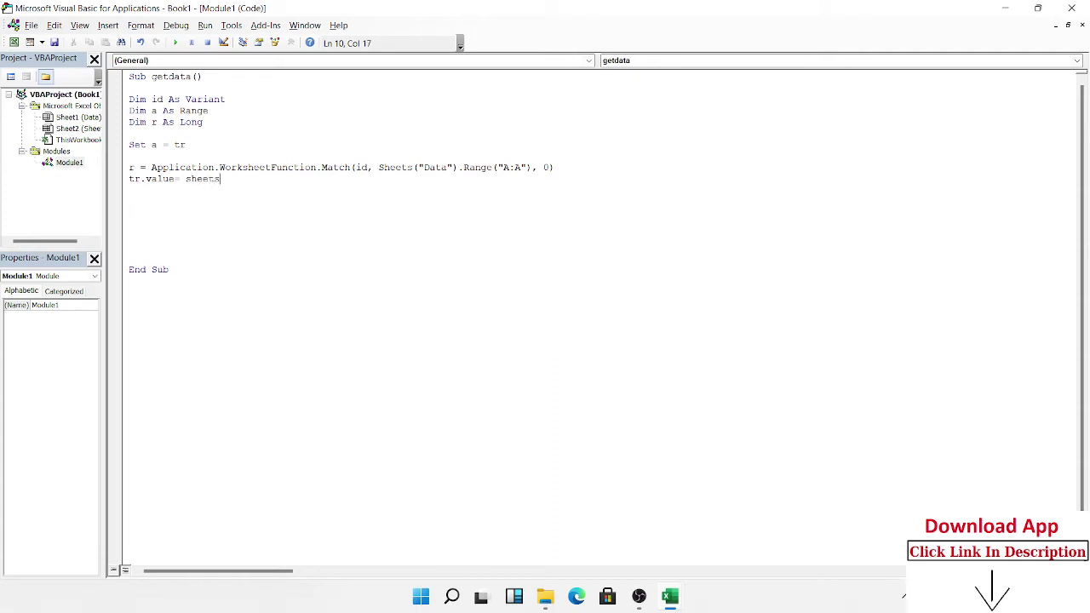
pyautogui.write('("D')
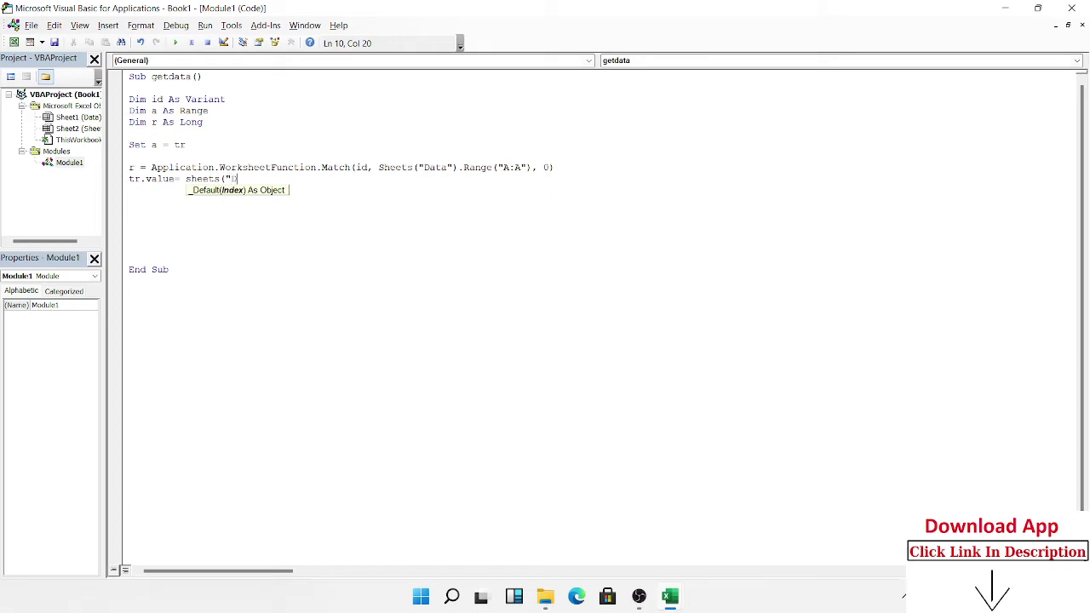
pyautogui.write('ata").')
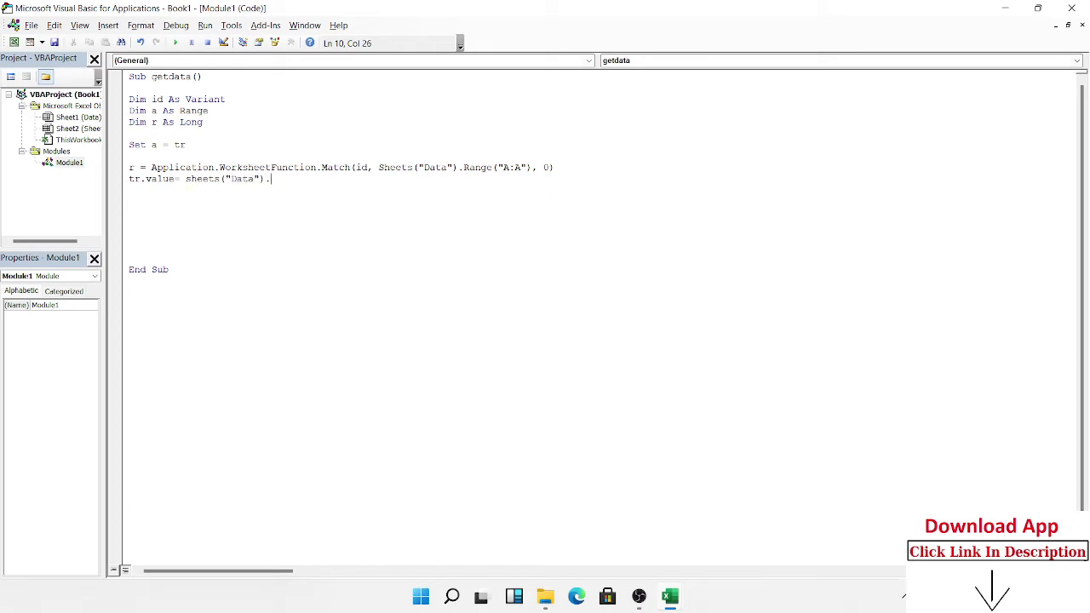
pyautogui.write('r')
pyautogui.press('BackSpace')
pyautogui.write('ce')
pyautogui.write('lls(')
pyautogui.write('r,')
pyautogui.write('1)')
pyautogui.write('.value')
pyautogui.press('Return')
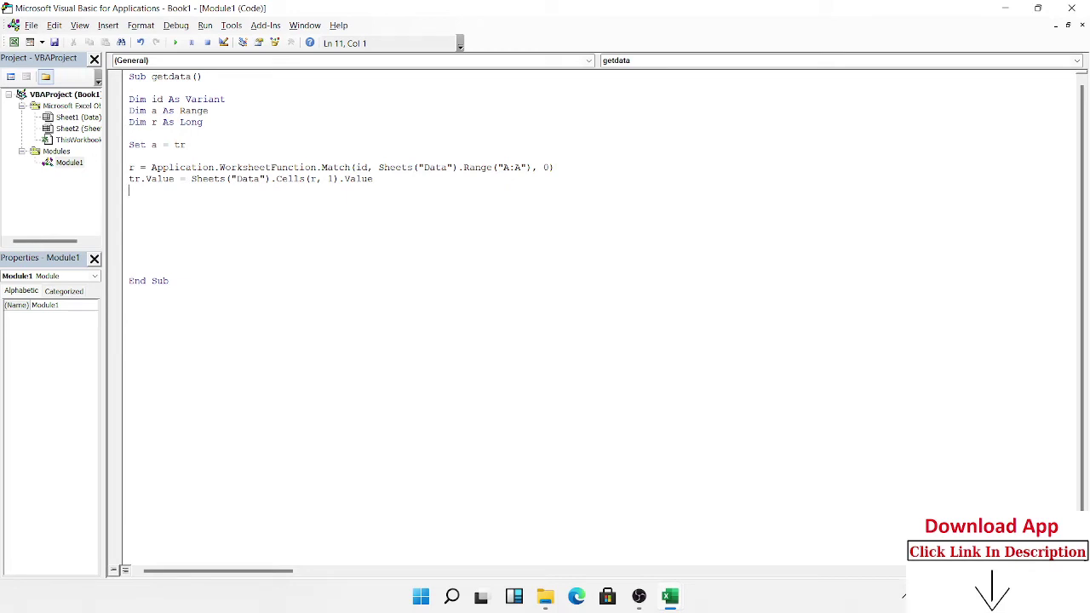
# Duplicate the tr.Value line and change the copy to use tr.Offset(0, 1)
pyautogui.hotkey('shift', 'Up')
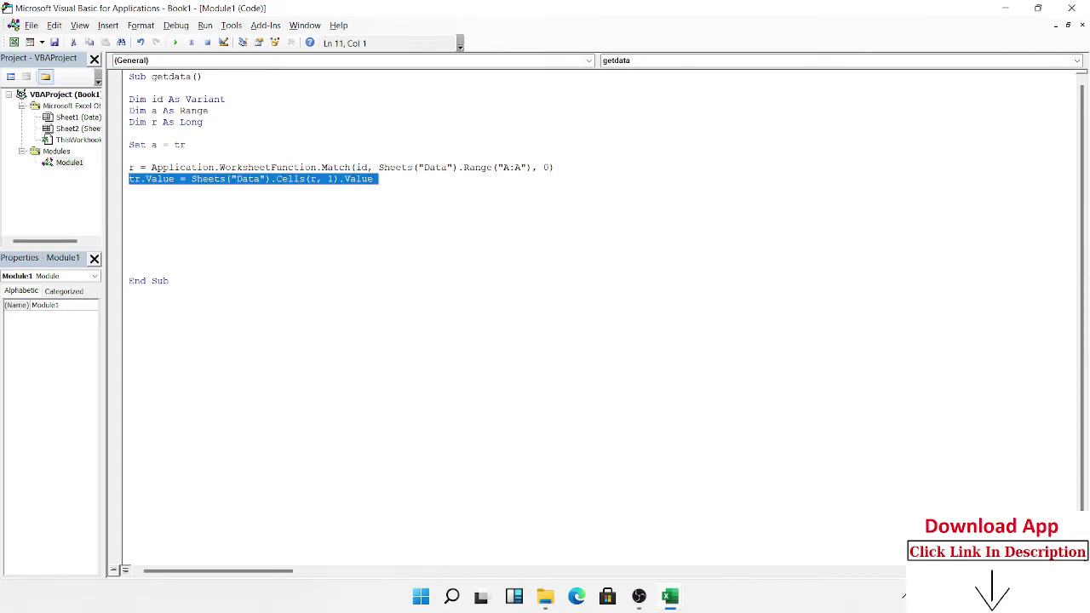
pyautogui.hotkey('ctrl', 'c')
pyautogui.press('Down')
pyautogui.hotkey('ctrl', 'v')
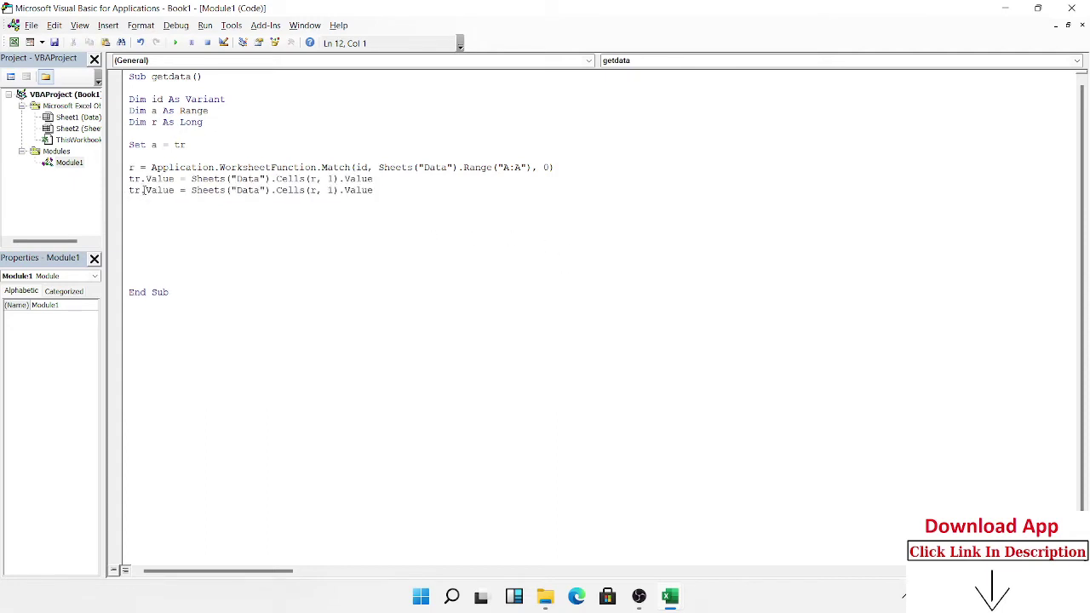
pyautogui.write('.o')
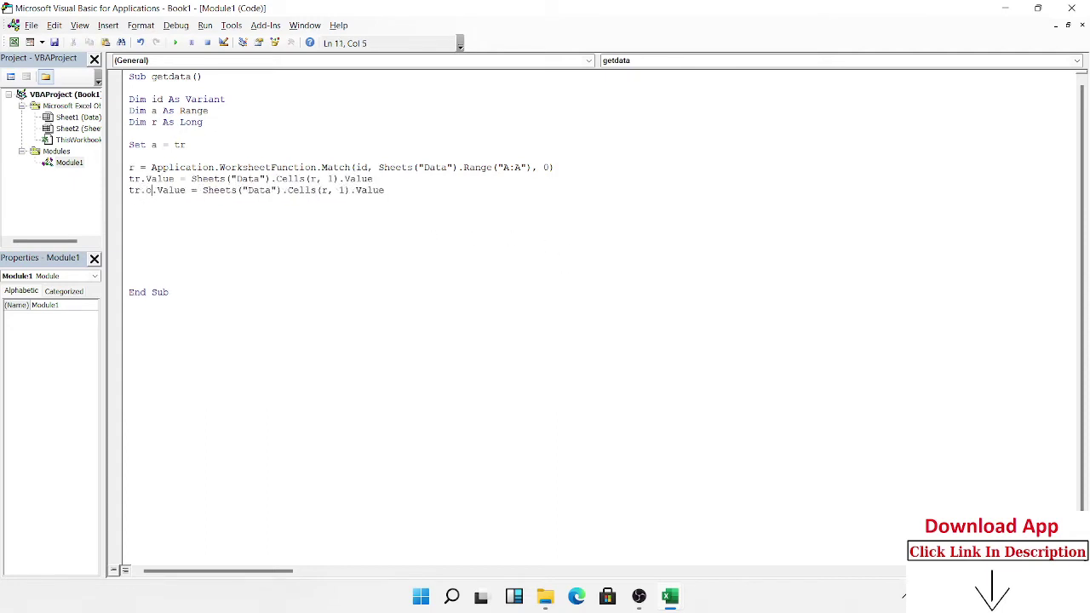
pyautogui.write('ffset')
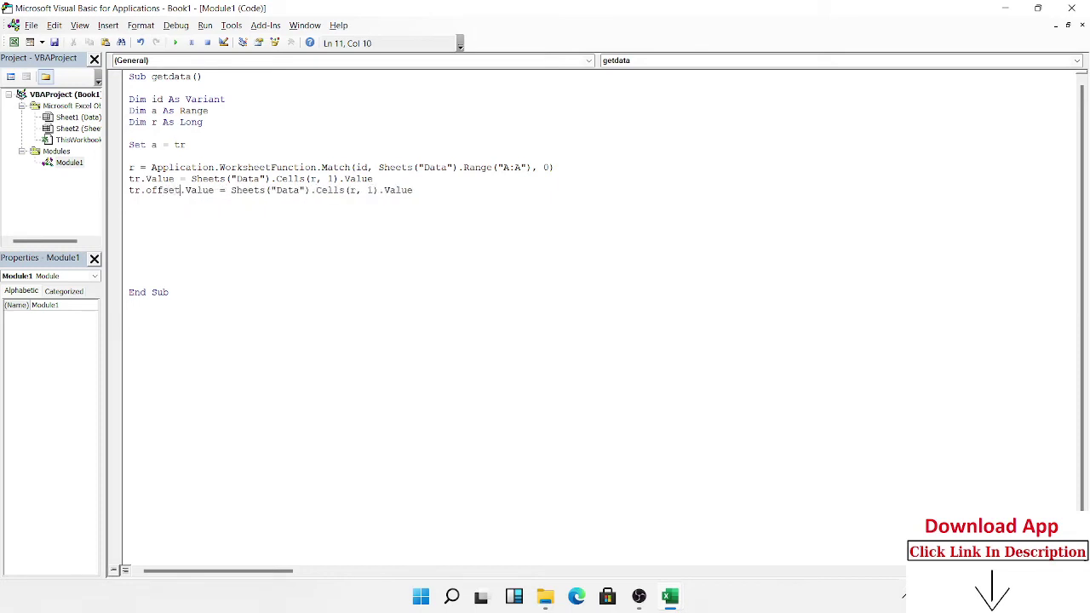
pyautogui.write('(0')
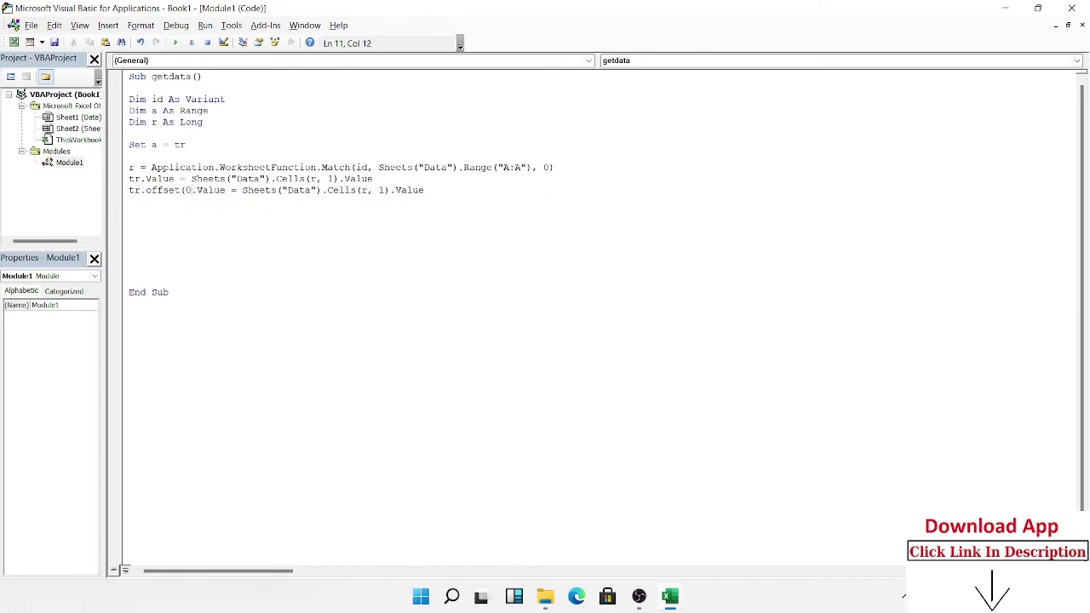
pyautogui.write(',1)')
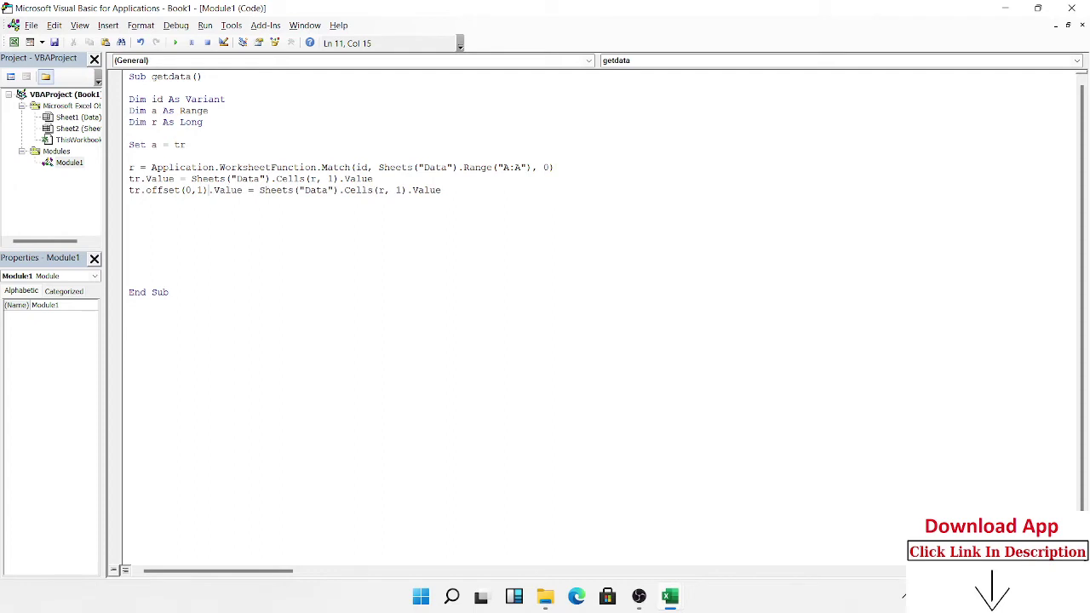
pyautogui.press('Return')
pyautogui.press('Return')
pyautogui.hotkey('ctrl', 'z')
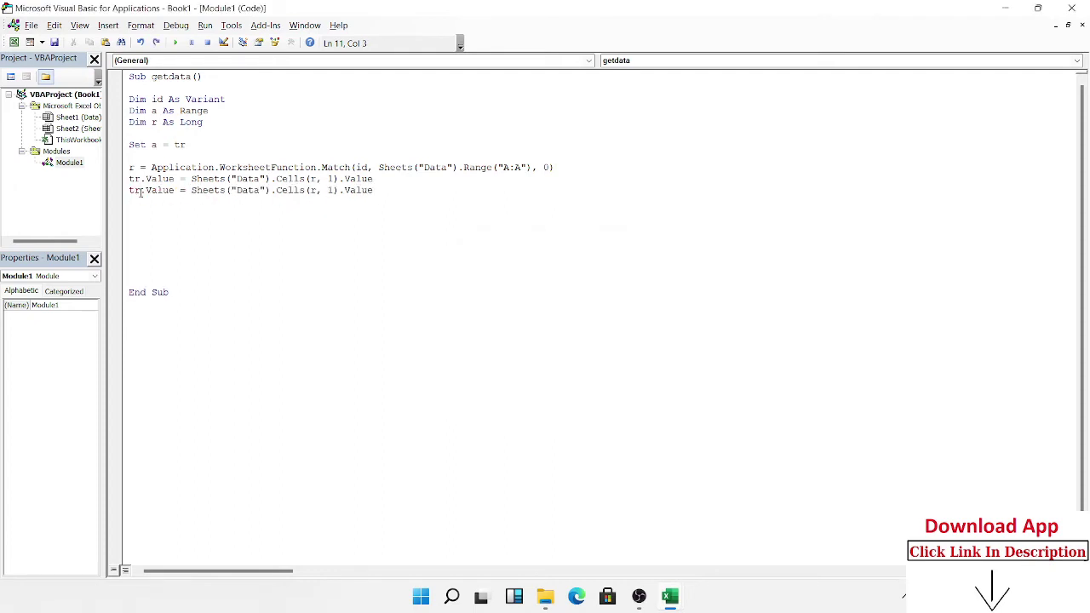
pyautogui.write('.')
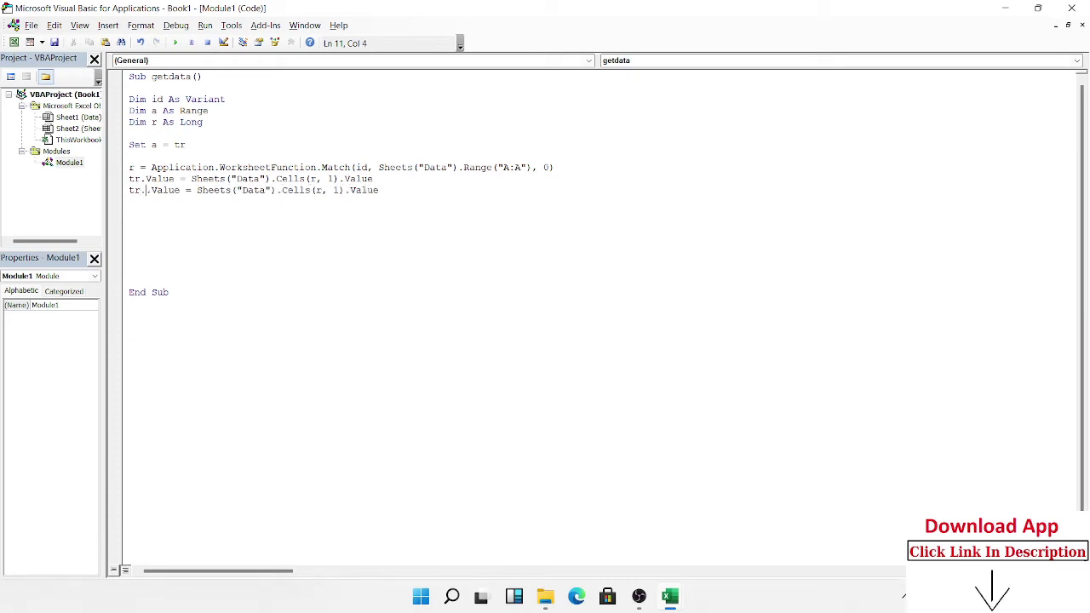
pyautogui.write('offset')
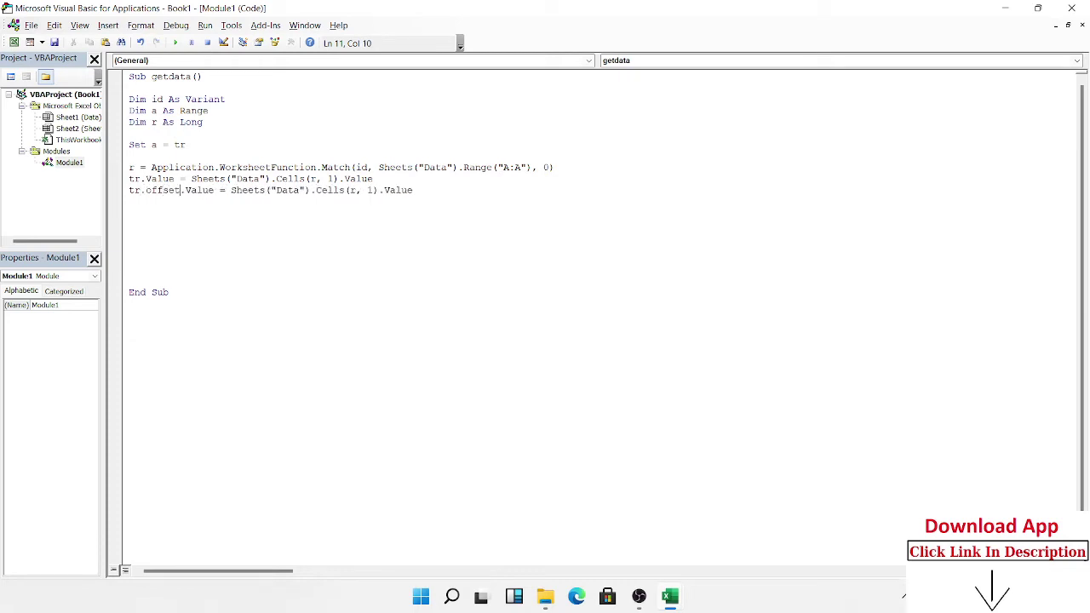
pyautogui.write('(0,1')
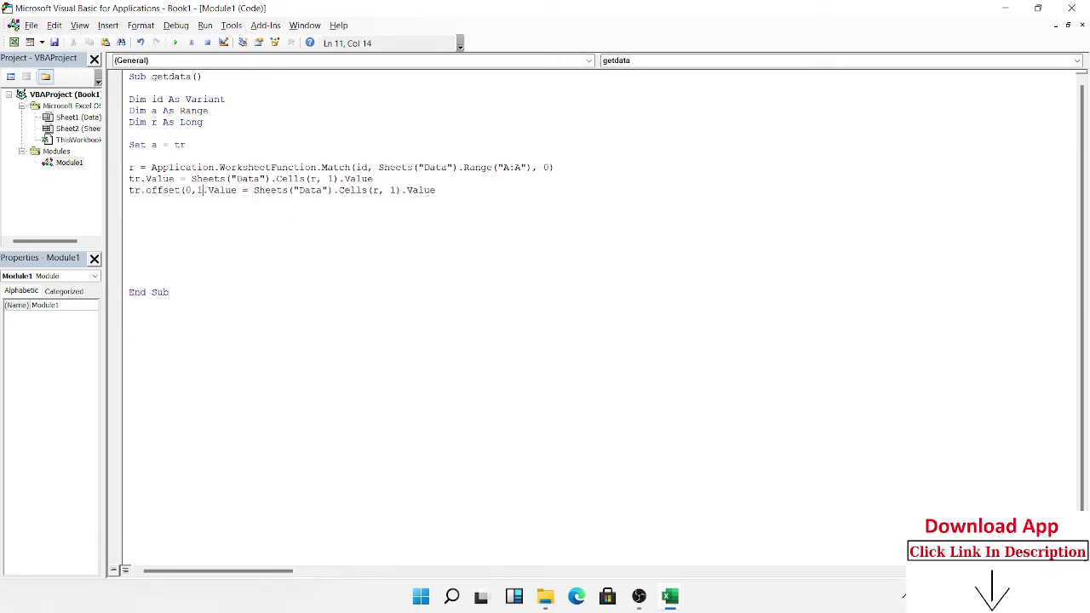
pyautogui.write(')')
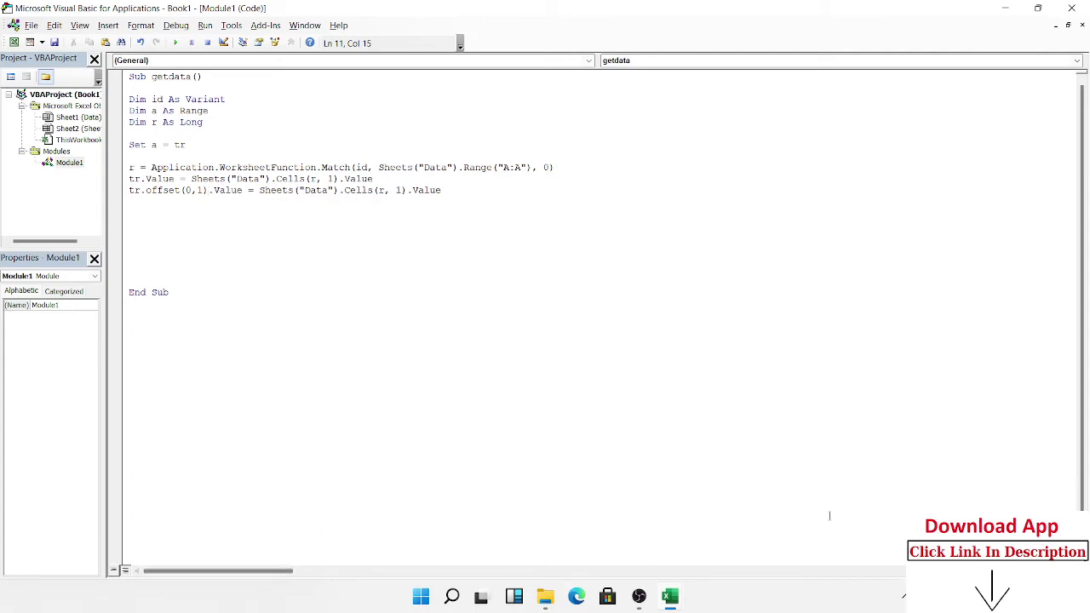
pyautogui.click(711, 394)
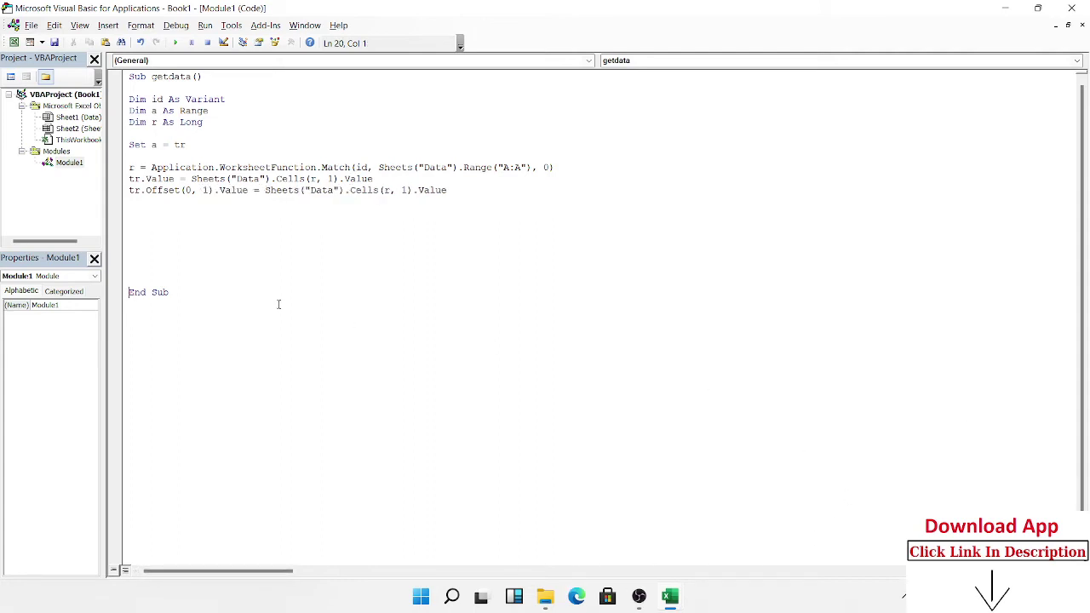
# Copy the tr.Offset(0, 1) line, paste more copies, and return to the workbook
pyautogui.press('Up')
pyautogui.press('Up')
pyautogui.press('Up')
pyautogui.press('Up')
pyautogui.press('Up')
pyautogui.press('Up')
pyautogui.hotkey('shift', 'Up')
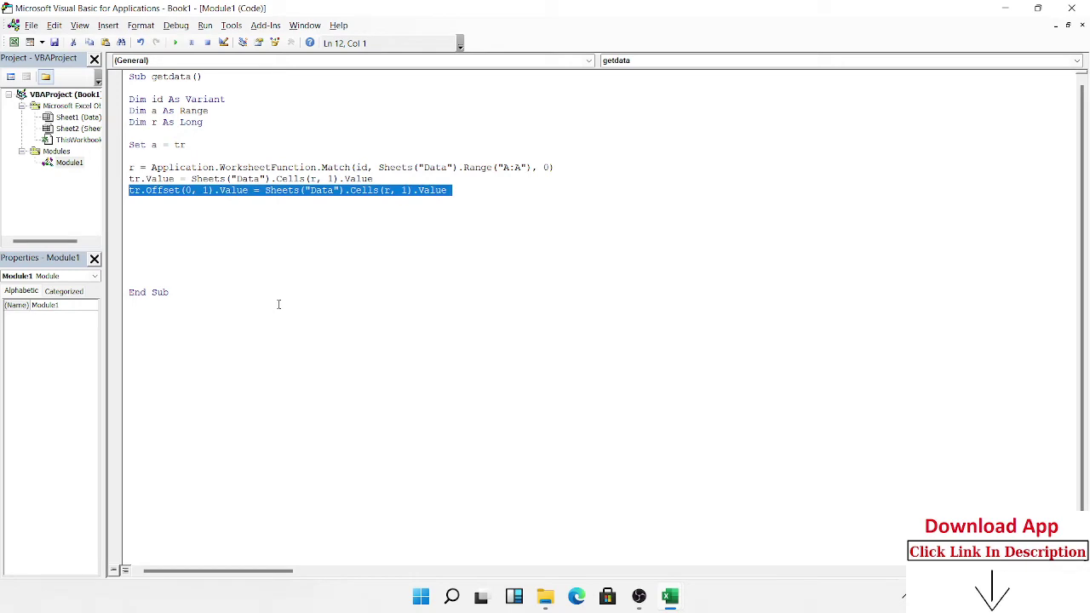
pyautogui.hotkey('ctrl', 'c')
pyautogui.hotkey('ctrl', 'v')
pyautogui.hotkey('ctrl', 'v')
pyautogui.hotkey('ctrl', 'v')
pyautogui.hotkey('ctrl', 'v')
pyautogui.hotkey('ctrl', 'v')
pyautogui.hotkey('ctrl', 'v')
pyautogui.hotkey('ctrl', 'v')
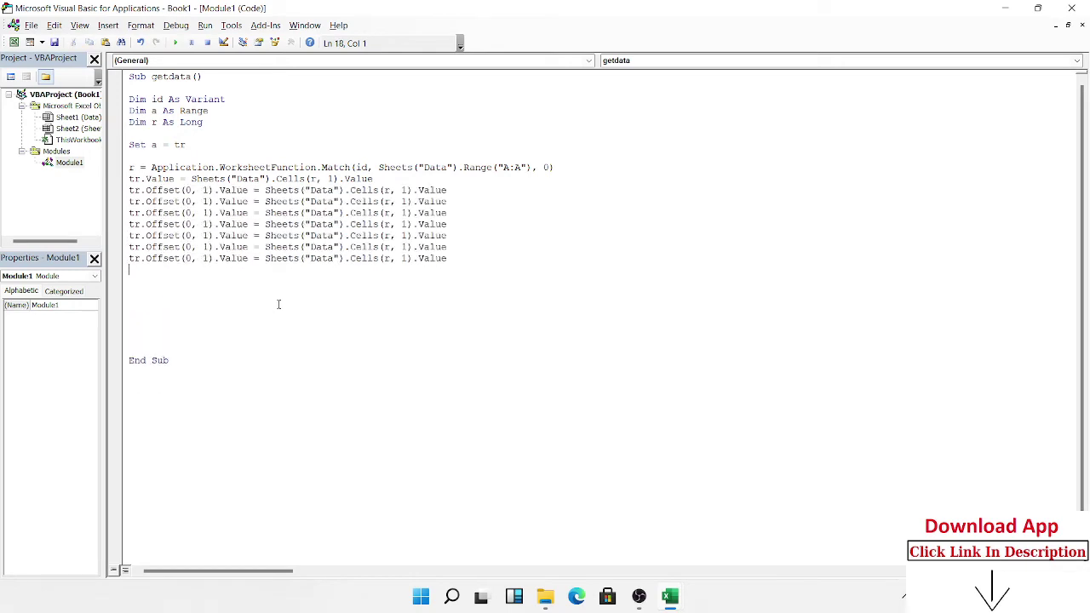
pyautogui.hotkey('ctrl', 'v')
pyautogui.hotkey('alt', 'F11')
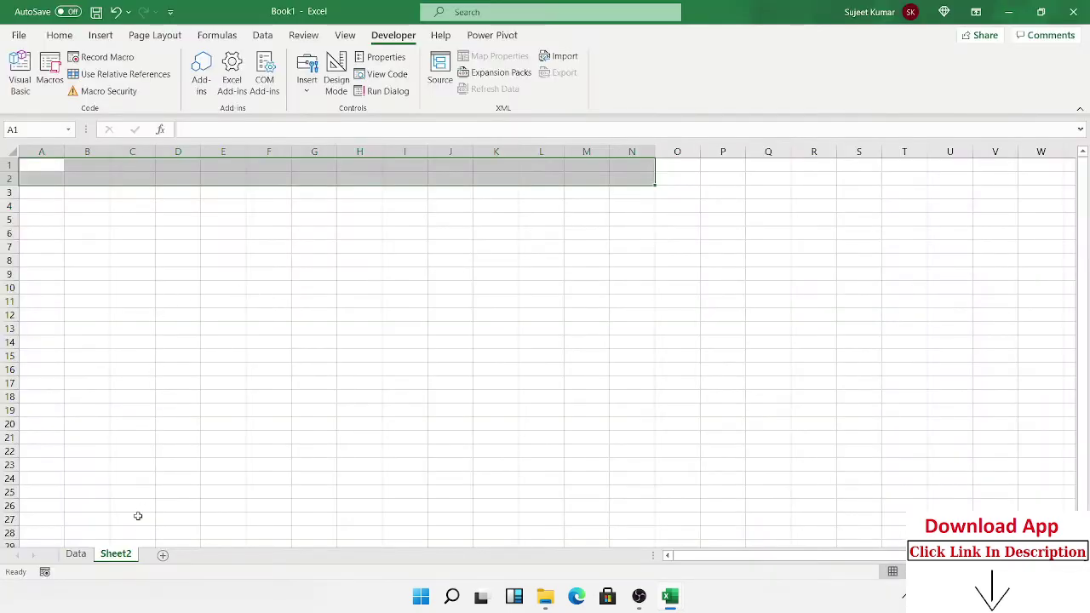
# Check the Data table, then renumber the first three Offset lines to columns 2, 3 and 4
pyautogui.click(79, 555)
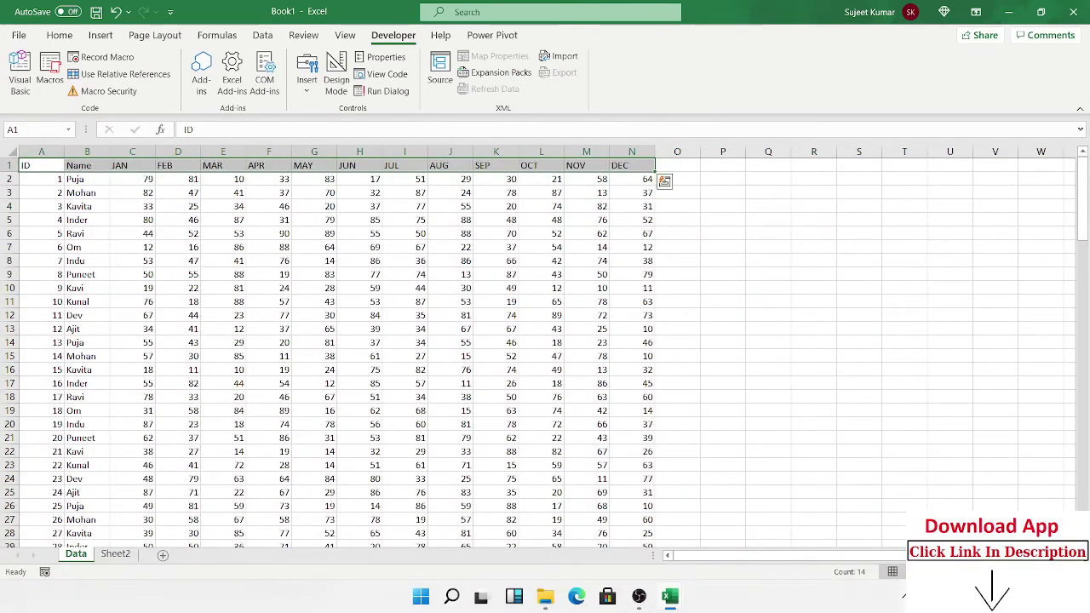
pyautogui.hotkey('alt', 'F11')
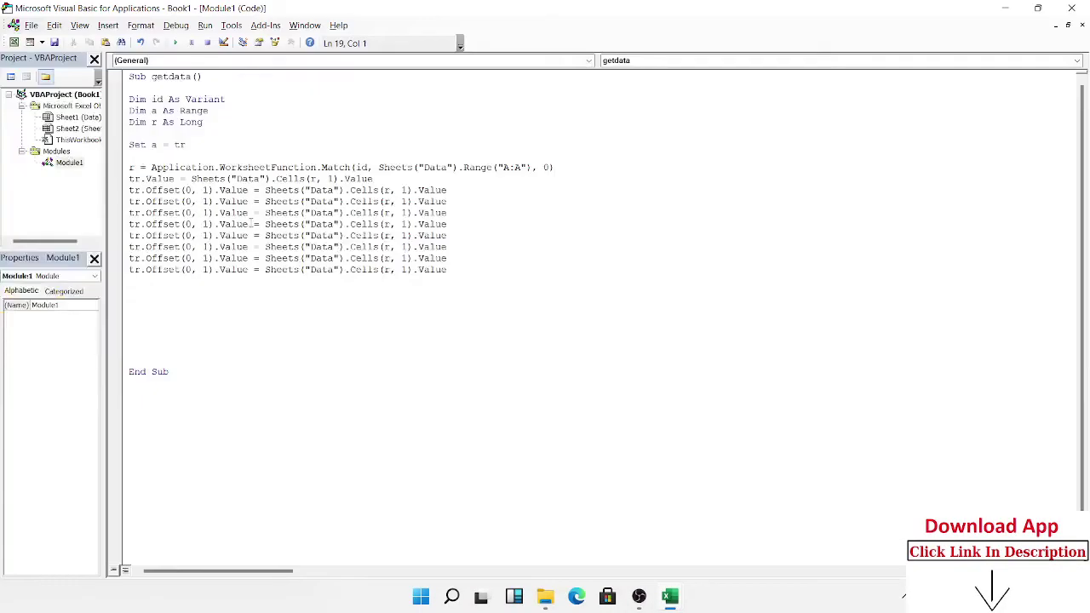
pyautogui.click(206, 192)
pyautogui.press('Delete')
pyautogui.write('2')
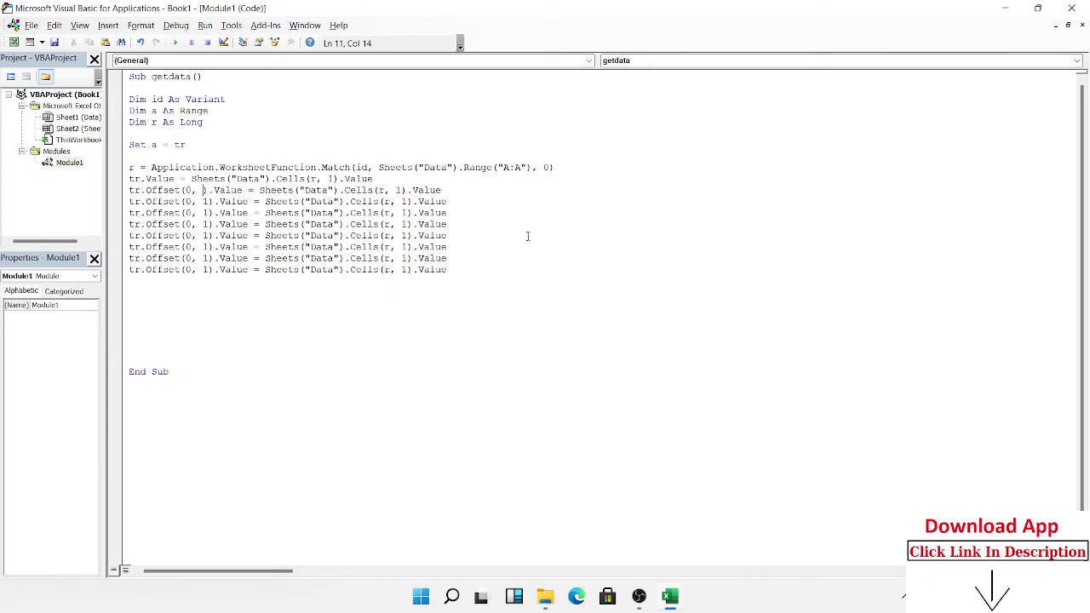
pyautogui.press('Down')
pyautogui.press('BackSpace')
pyautogui.write('3')
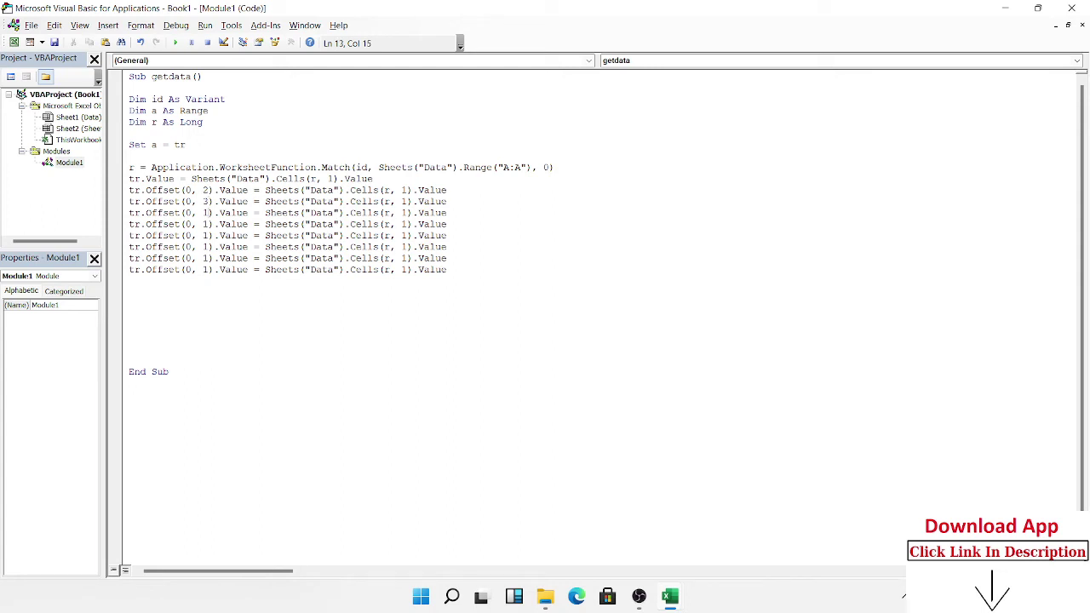
pyautogui.press('BackSpace')
pyautogui.write('4')
# Renumber the next four Offset lines to columns 5, 6, 7 and 8
pyautogui.press('Down')
pyautogui.press('BackSpace')
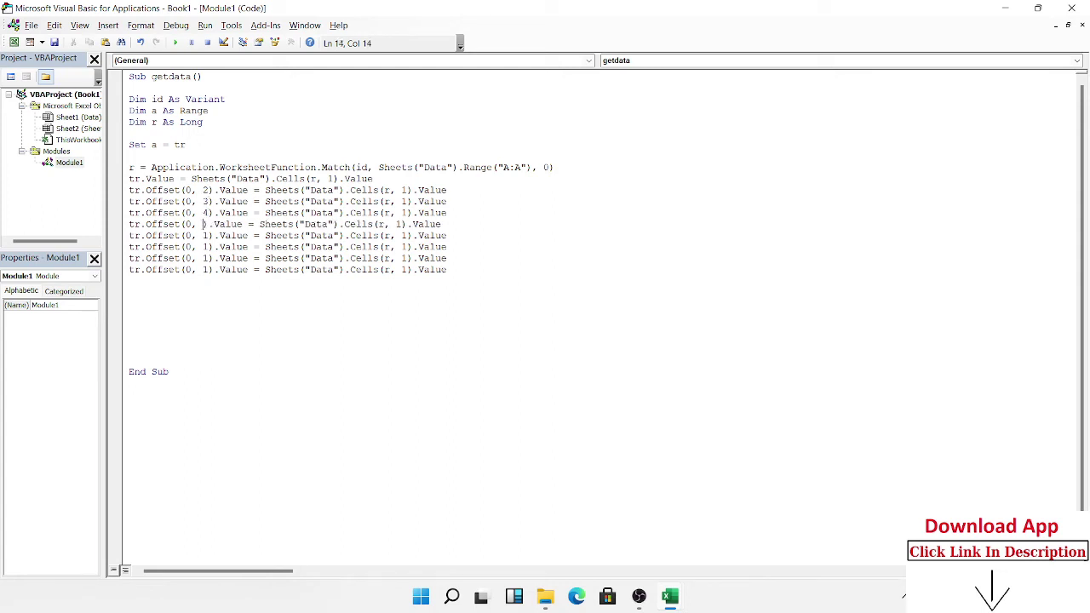
pyautogui.write('5')
pyautogui.press('Down')
pyautogui.press('BackSpace')
pyautogui.write('6')
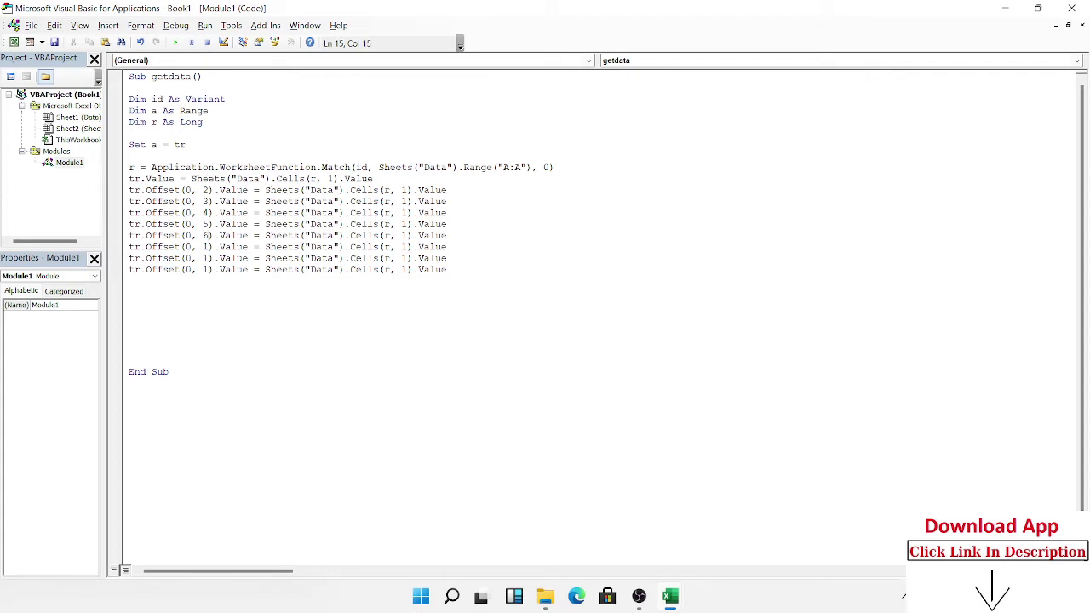
pyautogui.press('Down')
pyautogui.press('BackSpace')
pyautogui.write('7')
pyautogui.press('Down')
pyautogui.press('BackSpace')
pyautogui.write('8')
# Clear the last Offset line's column number and select the surplus Offset lines
pyautogui.press('Down')
pyautogui.press('BackSpace')
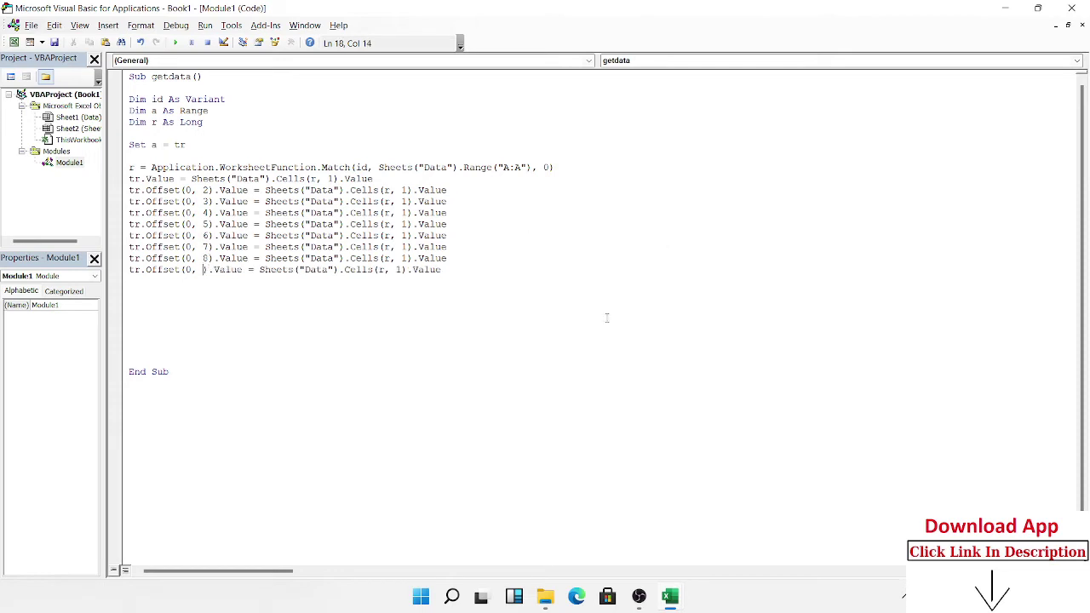
pyautogui.press('Down')
pyautogui.press('Return')
pyautogui.moveTo(440, 269); pyautogui.dragTo(119, 207)
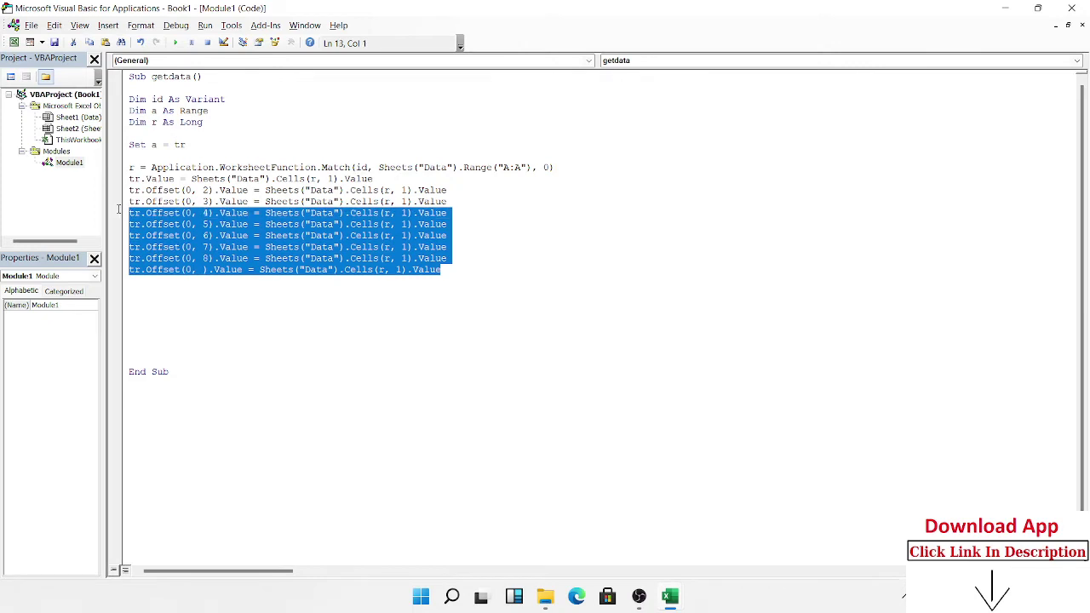
# Delete the repeated Offset lines and wrap the remaining one in For i = 2 To 14 … Next i
pyautogui.press('Delete')
pyautogui.press('Up')
pyautogui.press('Return')
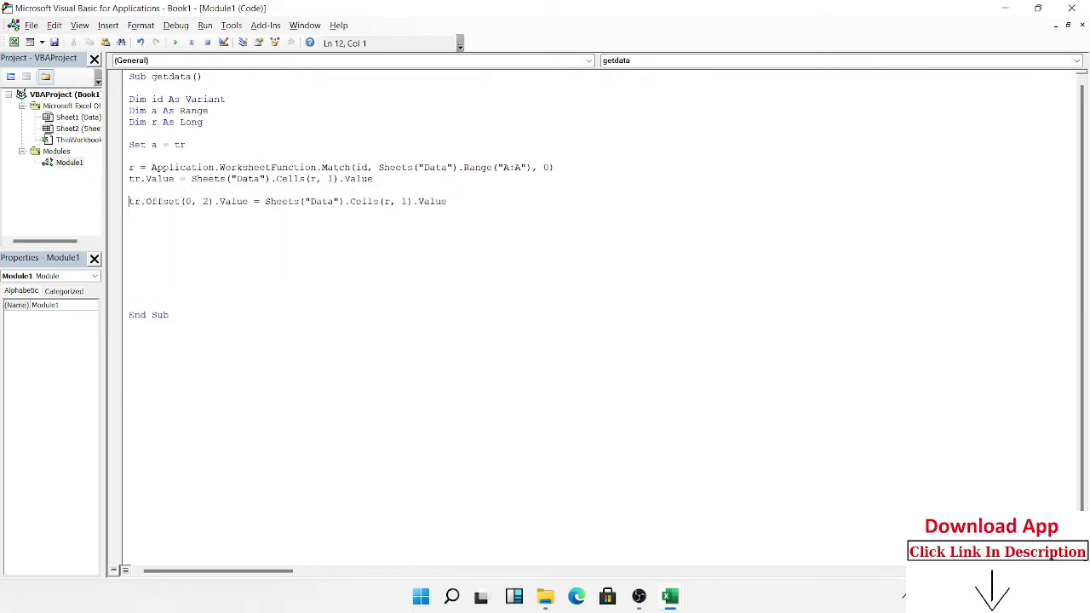
pyautogui.press('Up')
pyautogui.press('Return')
pyautogui.write('fo')
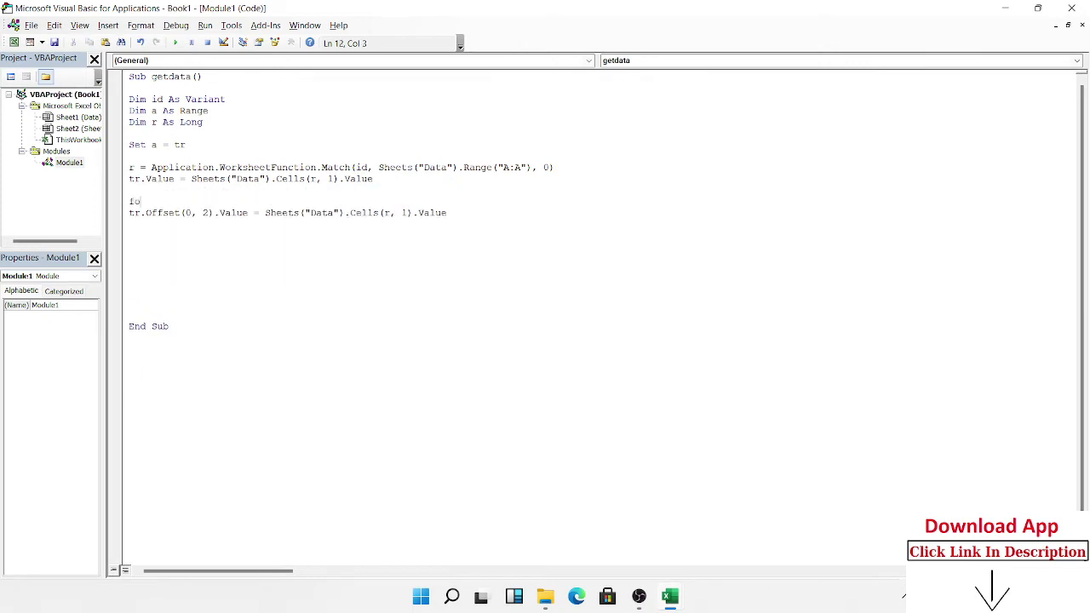
pyautogui.write('r 3')
pyautogui.press('BackSpace')
pyautogui.write('2 to')
pyautogui.press('BackSpace')
pyautogui.press('BackSpace')
pyautogui.press('BackSpace')
pyautogui.press('BackSpace')
pyautogui.press('BackSpace')
pyautogui.write('i= ')
pyautogui.write('2 ')
pyautogui.write('to 14')
pyautogui.click(129, 224)
pyautogui.write('next ')
pyautogui.write('i')
# Replace the fixed 2 in Offset and the 1 in Cells with the loop variable i
pyautogui.press('Up')
pyautogui.press('Home')
pyautogui.hotkey('shift', 'Down')
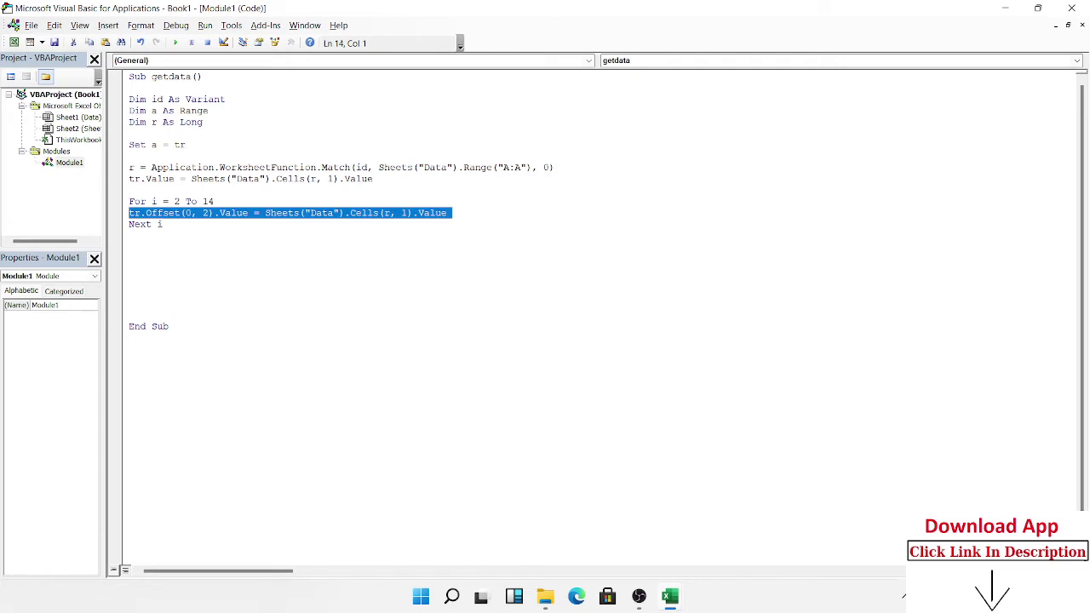
pyautogui.hotkey('shift', 'Up')
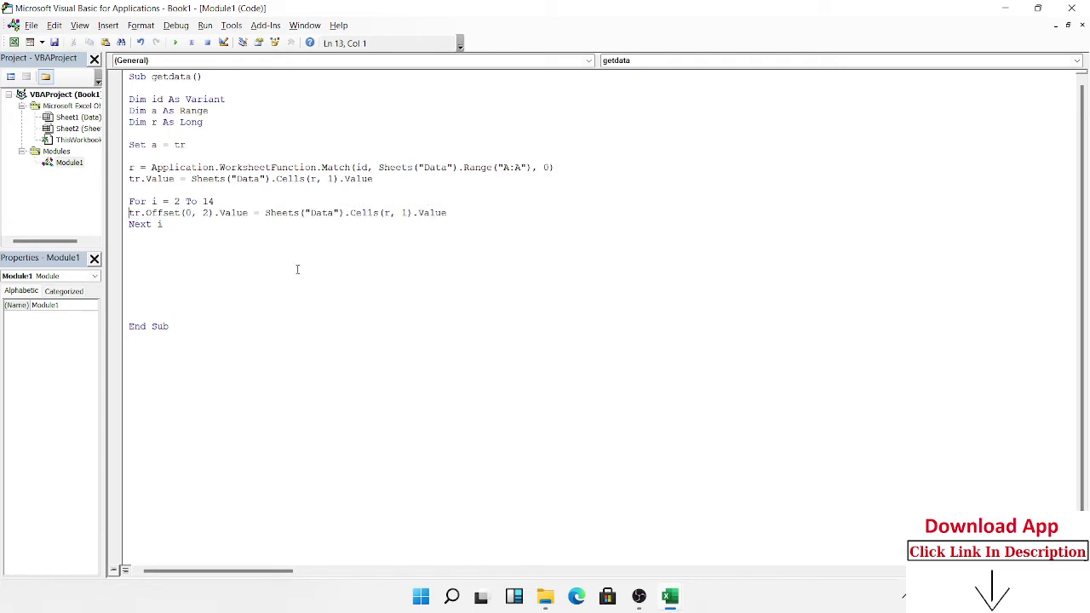
pyautogui.click(205, 223)
pyautogui.doubleClick(205, 213)
pyautogui.write('i')
pyautogui.doubleClick(404, 213)
pyautogui.write('i')
pyautogui.click(158, 246)
# Add a Worksheet_Change procedure to Sheet2's code and delete the SelectionChange stub
pyautogui.doubleClick(76, 129)
pyautogui.click(157, 60)
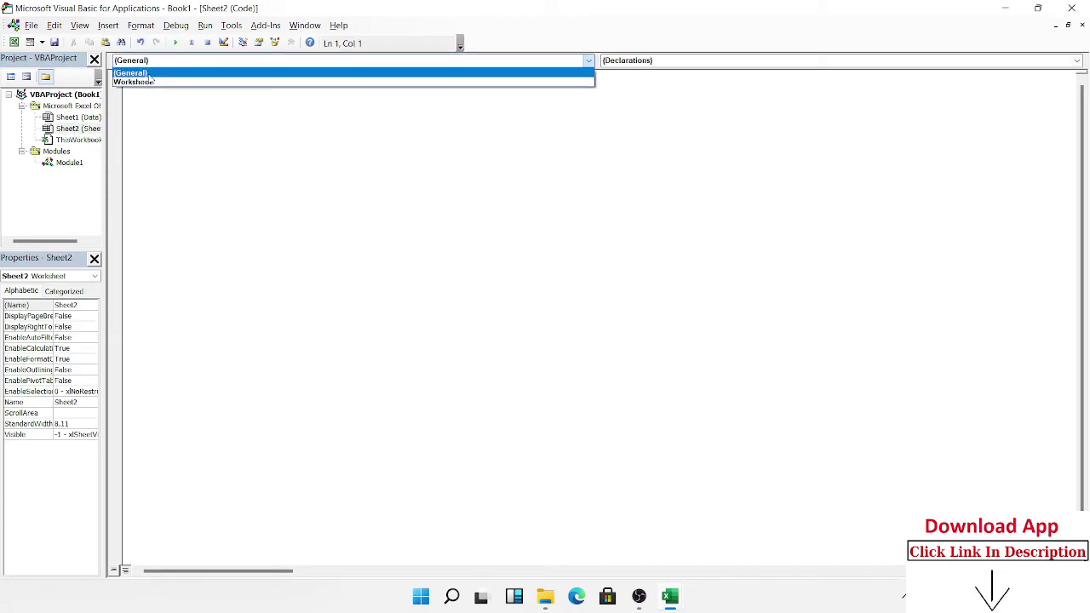
pyautogui.click(145, 82)
pyautogui.click(615, 59)
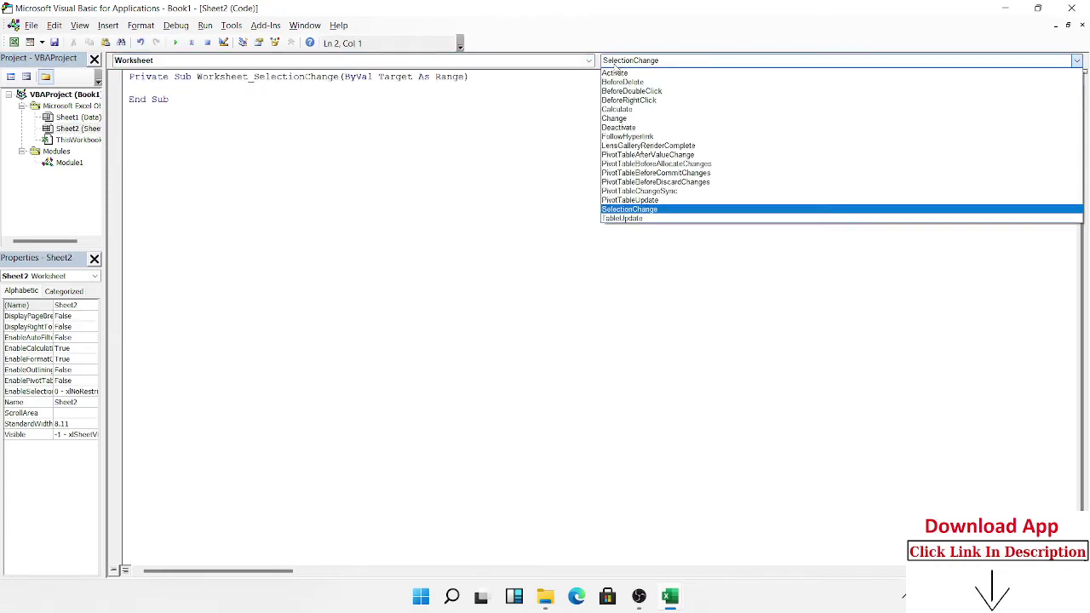
pyautogui.click(614, 117)
pyautogui.moveTo(174, 146); pyautogui.dragTo(156, 113)
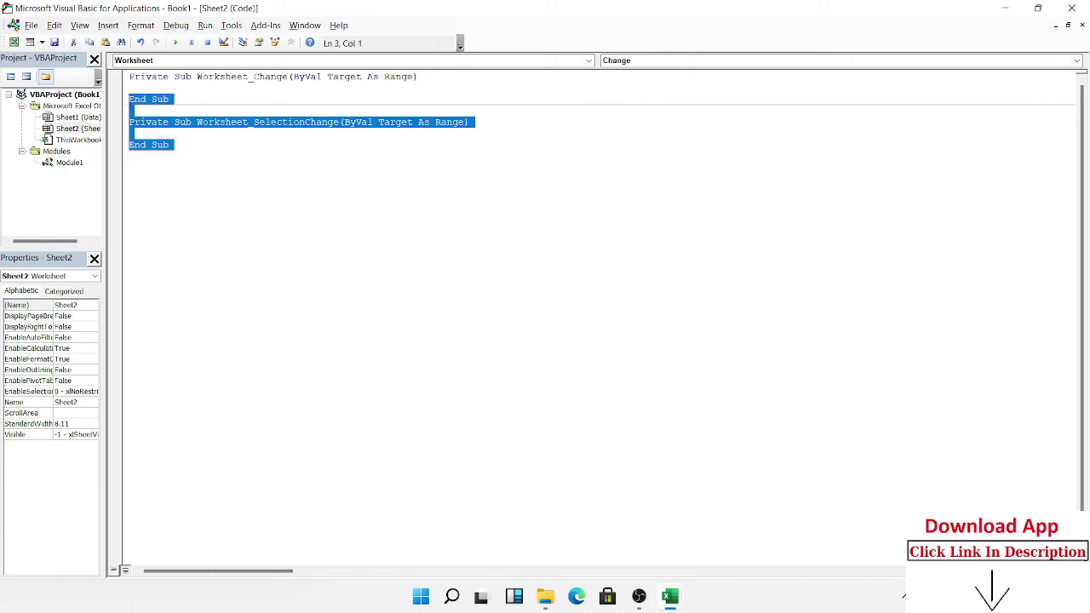
pyautogui.press('Delete')
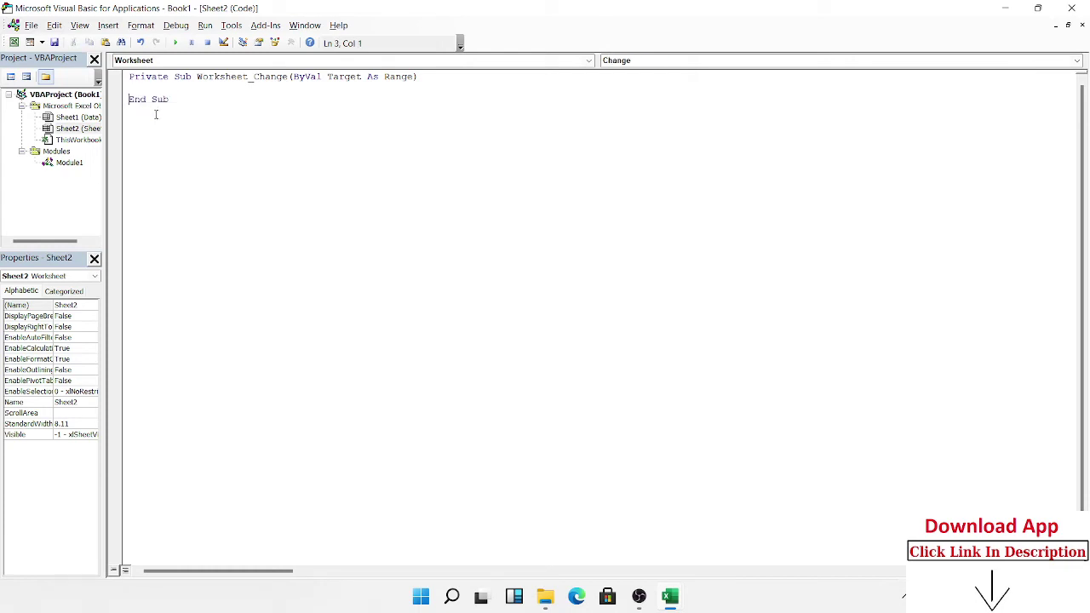
# Declare Dim tr As Range at the top and add Set tr = Target inside Change
pyautogui.press('Return')
pyautogui.press('Return')
pyautogui.press('Return')
pyautogui.press('Return')
pyautogui.press('Return')
pyautogui.press('Up')
pyautogui.press('Up')
pyautogui.press('Up')
pyautogui.press('Up')
pyautogui.press('Up')
pyautogui.press('Up')
pyautogui.press('Up')
pyautogui.press('Return')
pyautogui.press('Return')
pyautogui.press('Return')
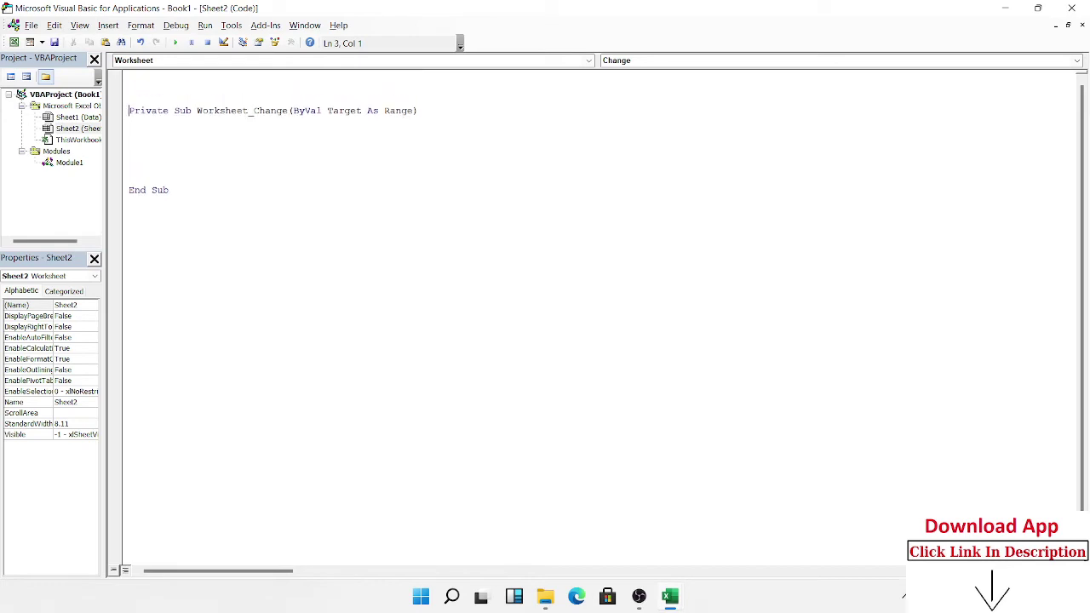
pyautogui.press('Up')
pyautogui.press('Up')
pyautogui.write('dim ')
pyautogui.write('tr')
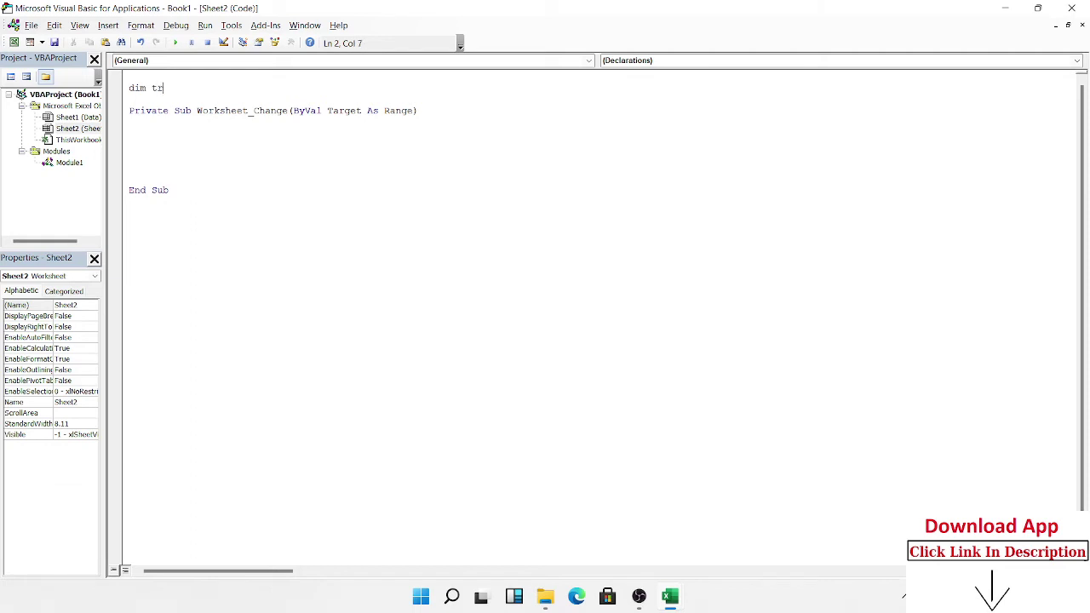
pyautogui.write(' as ra')
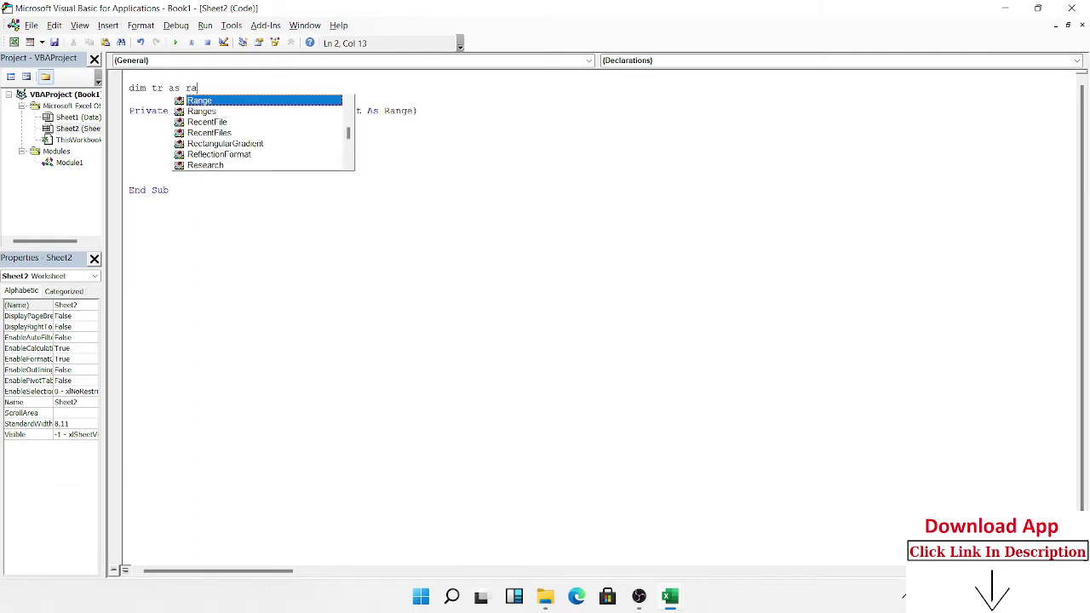
pyautogui.press('Tab')
pyautogui.press('Down')
pyautogui.press('Down')
pyautogui.press('Down')
pyautogui.press('Down')
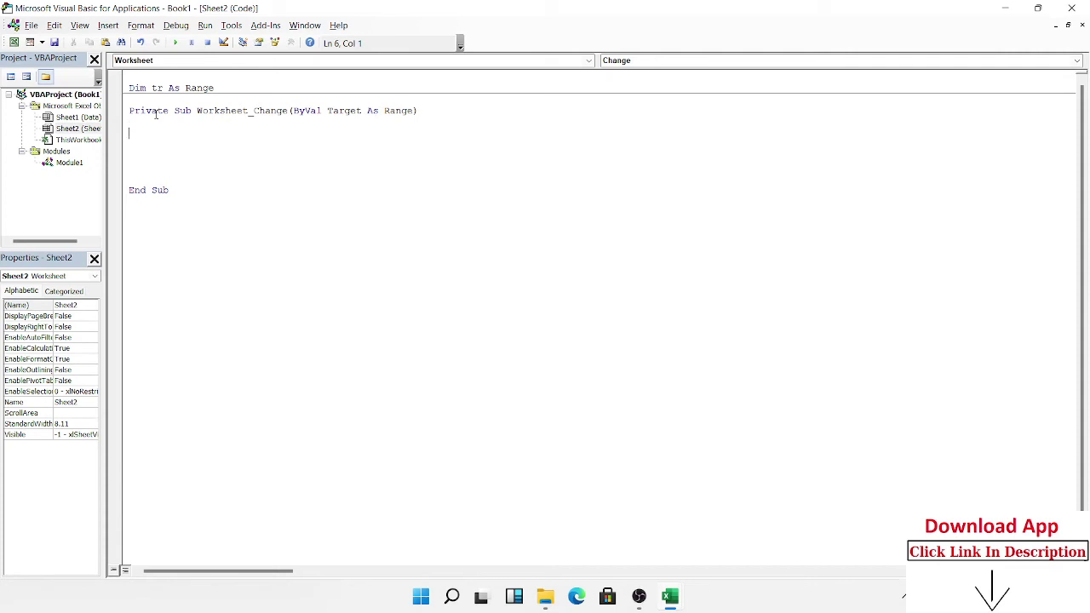
pyautogui.write('set ')
pyautogui.write('tr= ')
pyautogui.write('targe')
pyautogui.write('t')
pyautogui.press('Return')
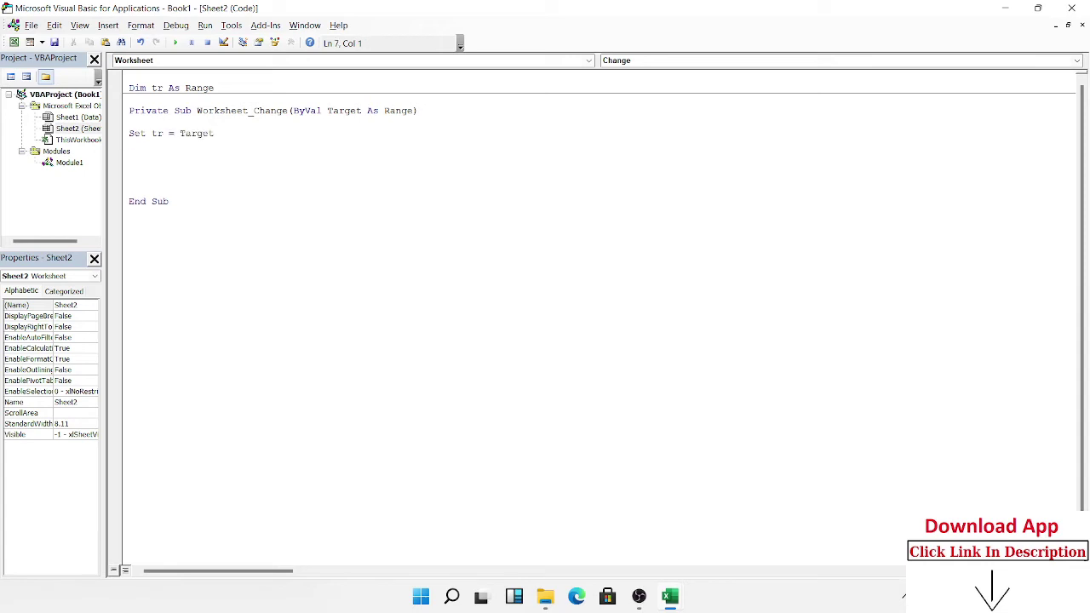
pyautogui.press('Return')
# Insert a getdata call into Sheet2's Change procedure below Set tr = Target
pyautogui.doubleClick(81, 162)
pyautogui.doubleClick(171, 77)
pyautogui.hotkey('ctrl', 'c')
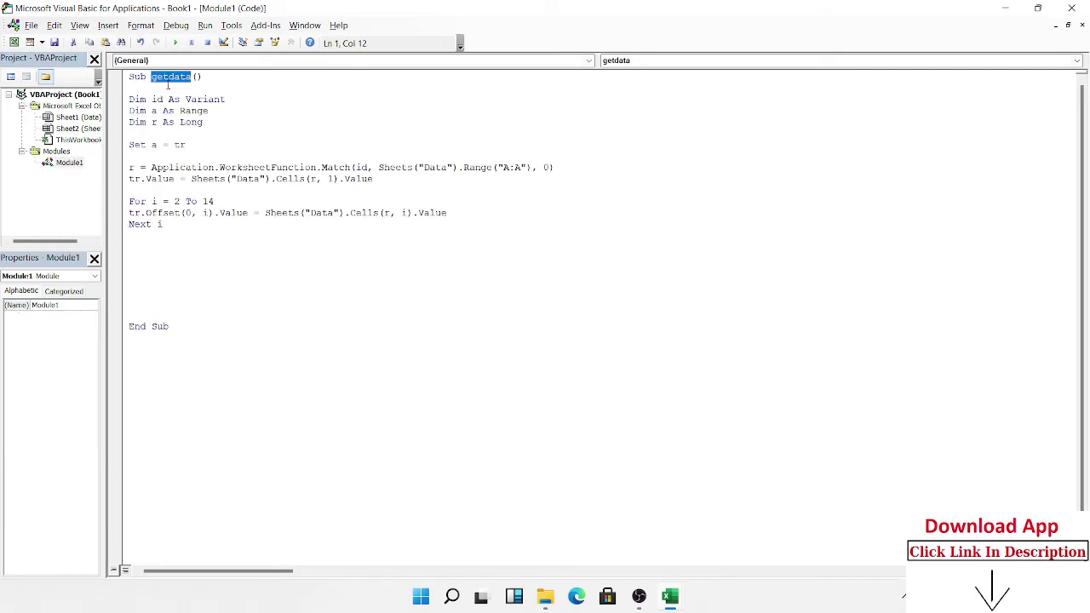
pyautogui.doubleClick(83, 128)
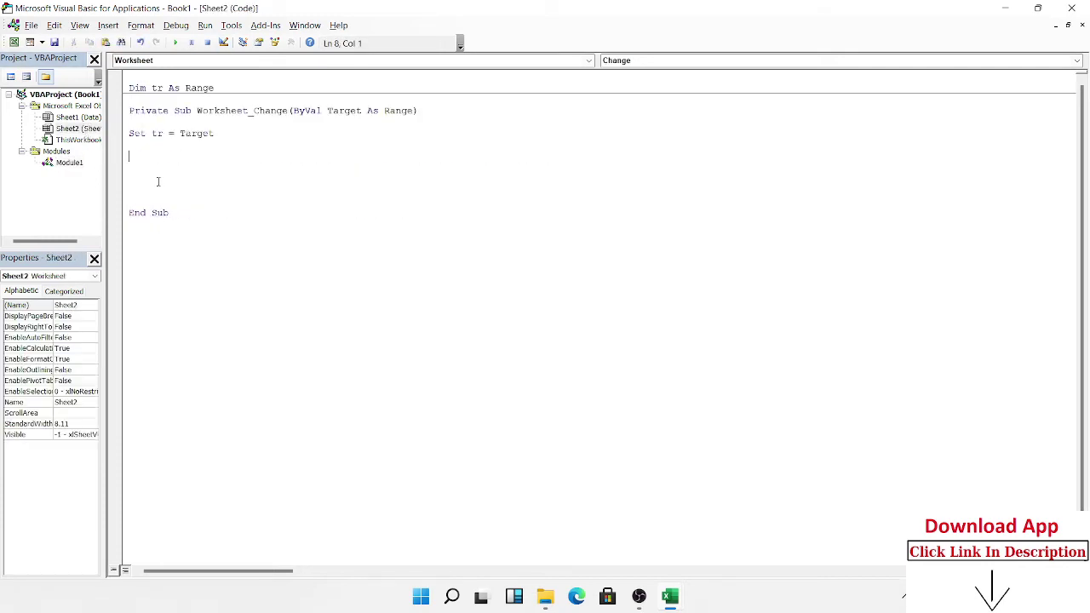
pyautogui.hotkey('ctrl', 'v')
pyautogui.click(188, 151)
pyautogui.press('Return')
pyautogui.press('Up')
pyautogui.press('Up')
pyautogui.click(129, 144)
# Add Application.EnableEvents = False as the first line of the Change procedure
pyautogui.write('a')
pyautogui.write('pplica')
pyautogui.write('tio')
pyautogui.press('BackSpace')
pyautogui.press('BackSpace')
pyautogui.press('BackSpace')
pyautogui.press('BackSpace')
pyautogui.press('BackSpace')
pyautogui.press('BackSpace')
pyautogui.press('BackSpace')
pyautogui.press('BackSpace')
pyautogui.press('Return')
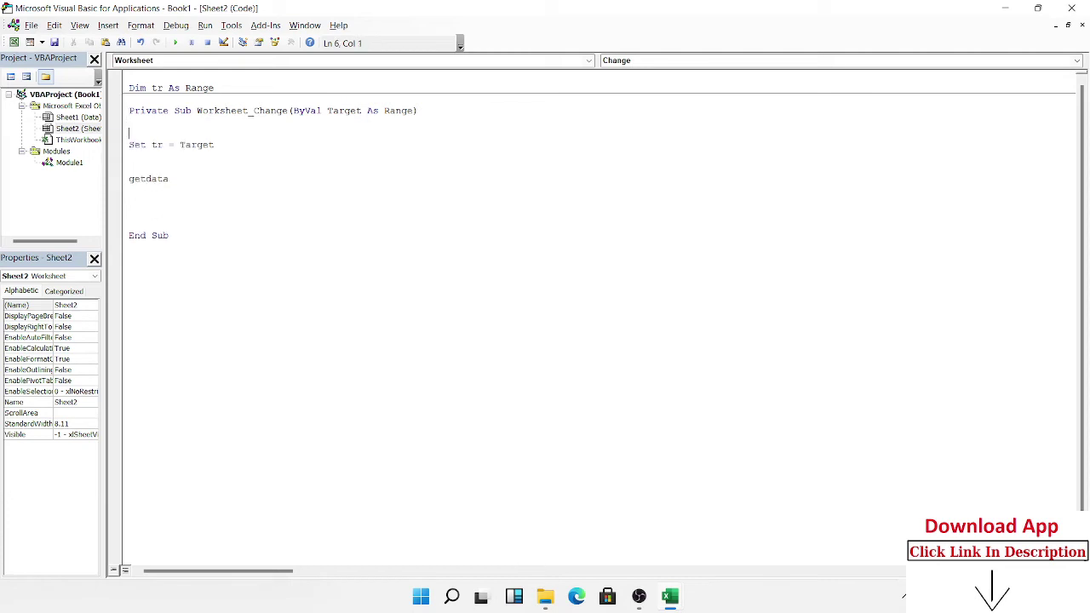
pyautogui.click(129, 121)
pyautogui.write('app')
pyautogui.write('licati')
pyautogui.write('on')
pyautogui.write('.e')
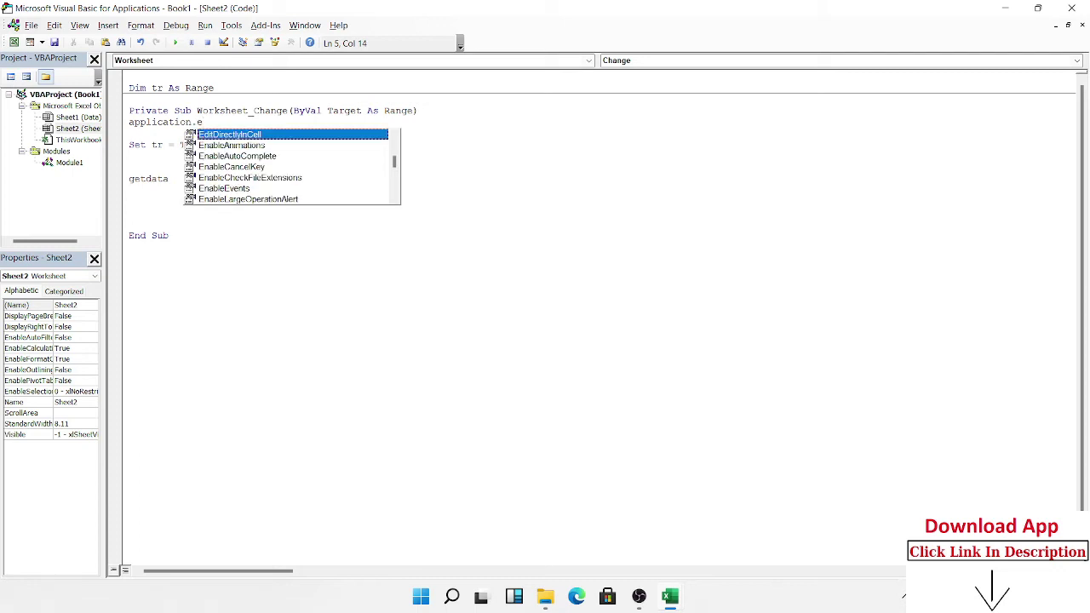
pyautogui.press('Down')
pyautogui.press('Down')
pyautogui.press('Down')
pyautogui.press('Down')
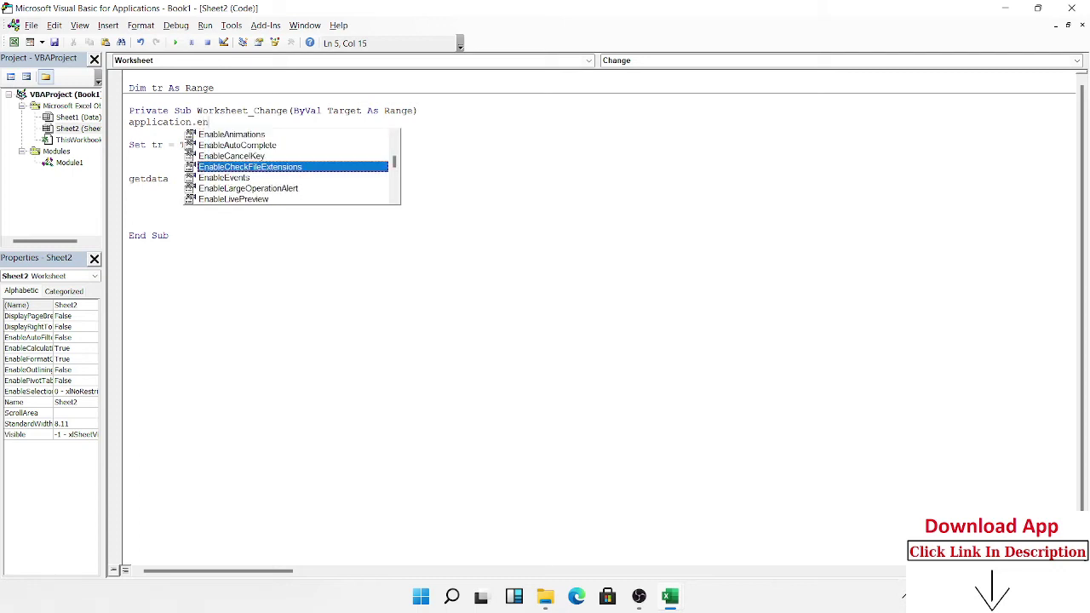
pyautogui.press('Down')
pyautogui.press('Tab')
pyautogui.write('=a')
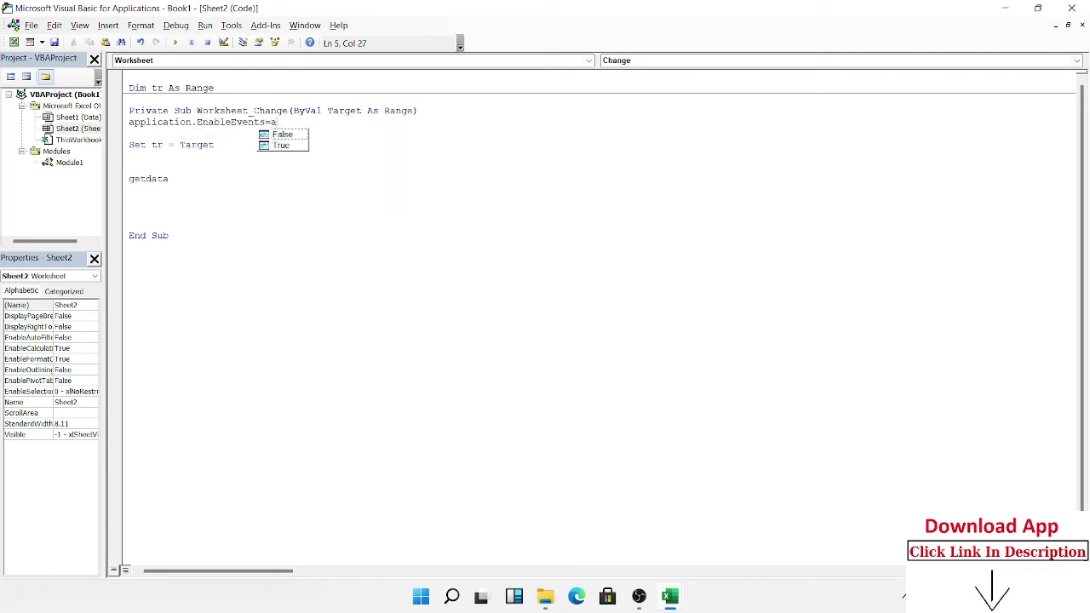
pyautogui.press('Tab')
pyautogui.click(290, 264)
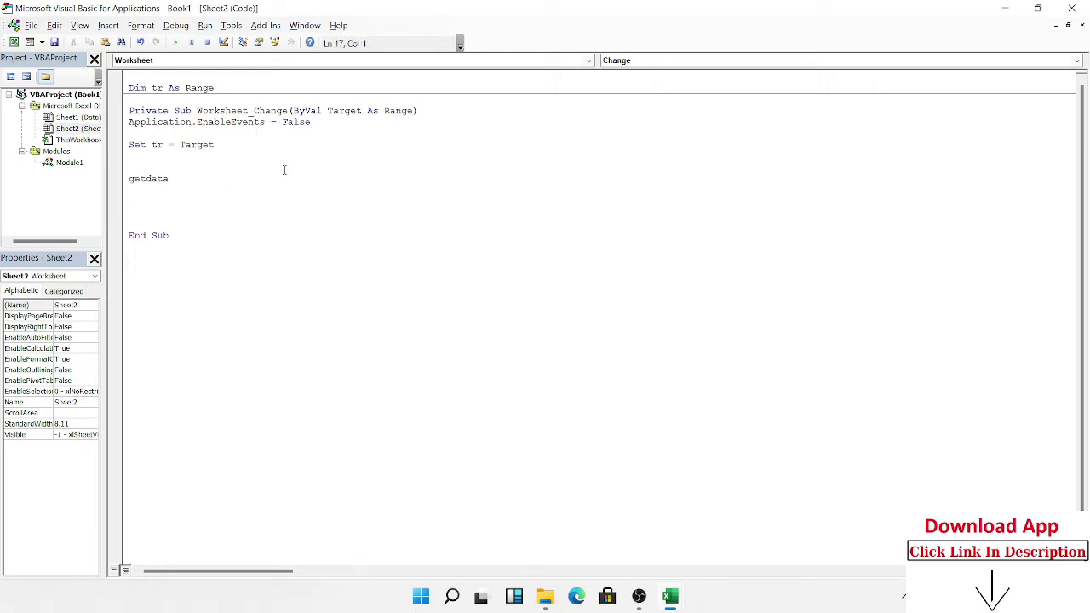
# Copy the events-off line below getdata, change False to True, and return to the workbook
pyautogui.moveTo(319, 122); pyautogui.dragTo(125, 122)
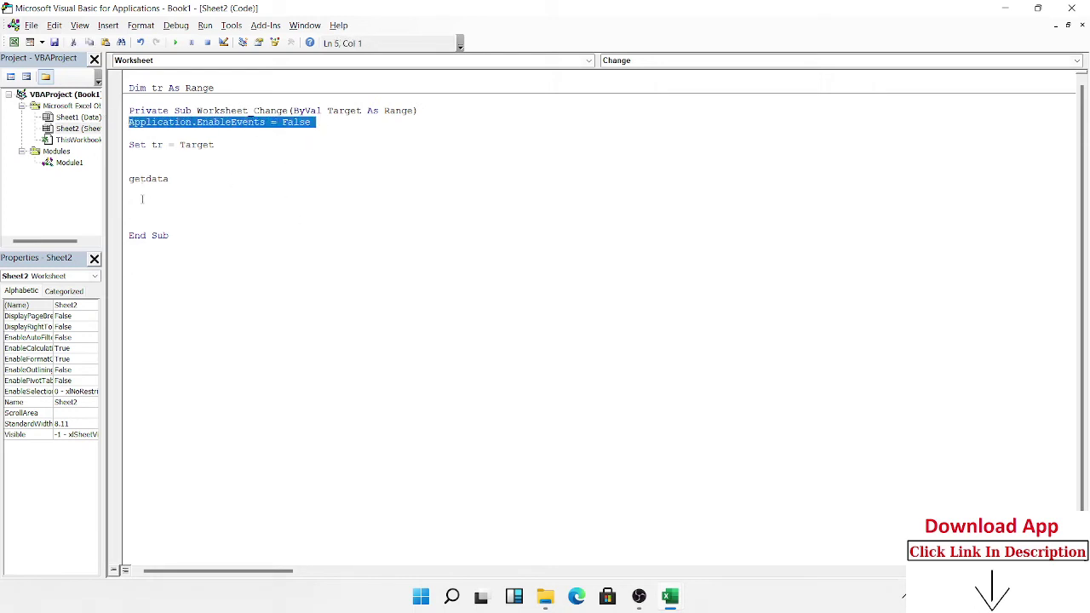
pyautogui.hotkey('ctrl', 'c')
pyautogui.click(142, 201)
pyautogui.hotkey('ctrl', 'v')
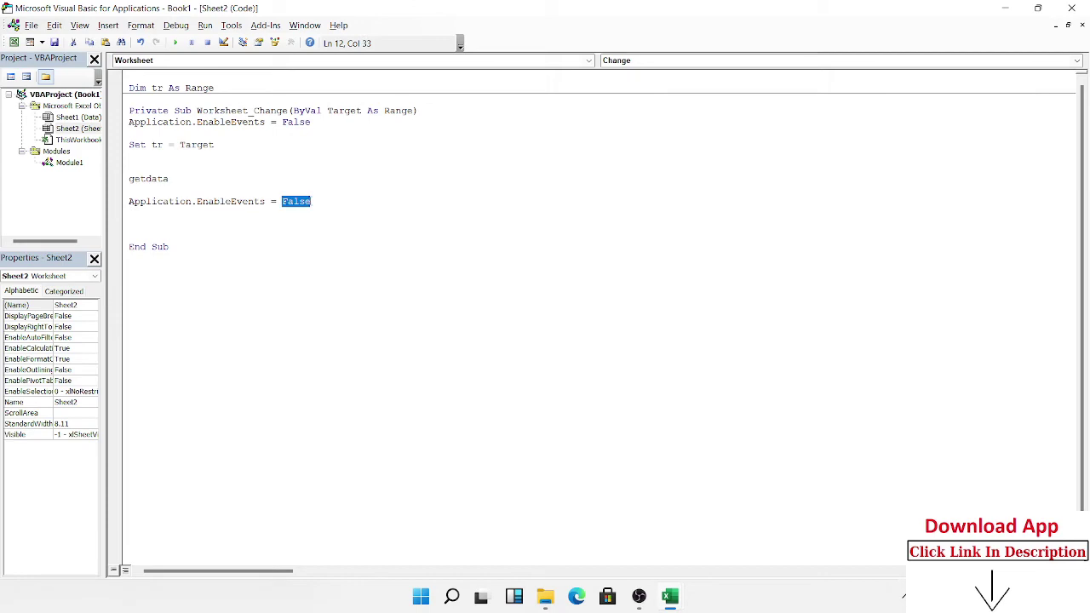
pyautogui.write('True')
pyautogui.hotkey('alt', 'F11')
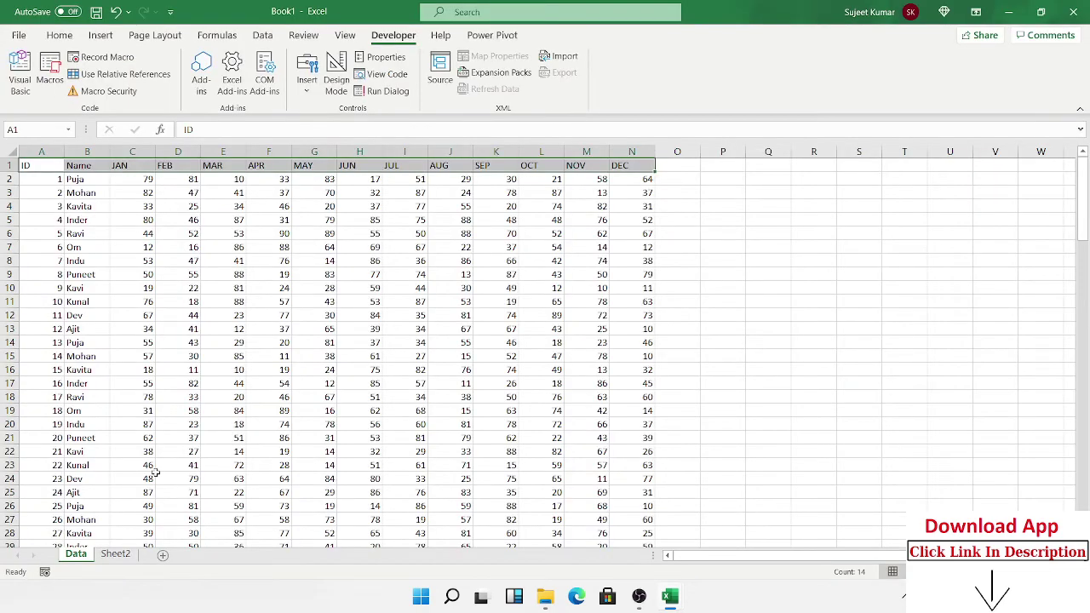
# Enter ID in Sheet2's A1 to trigger the macro and debug the Object required error
pyautogui.click(116, 554)
pyautogui.click(44, 167)
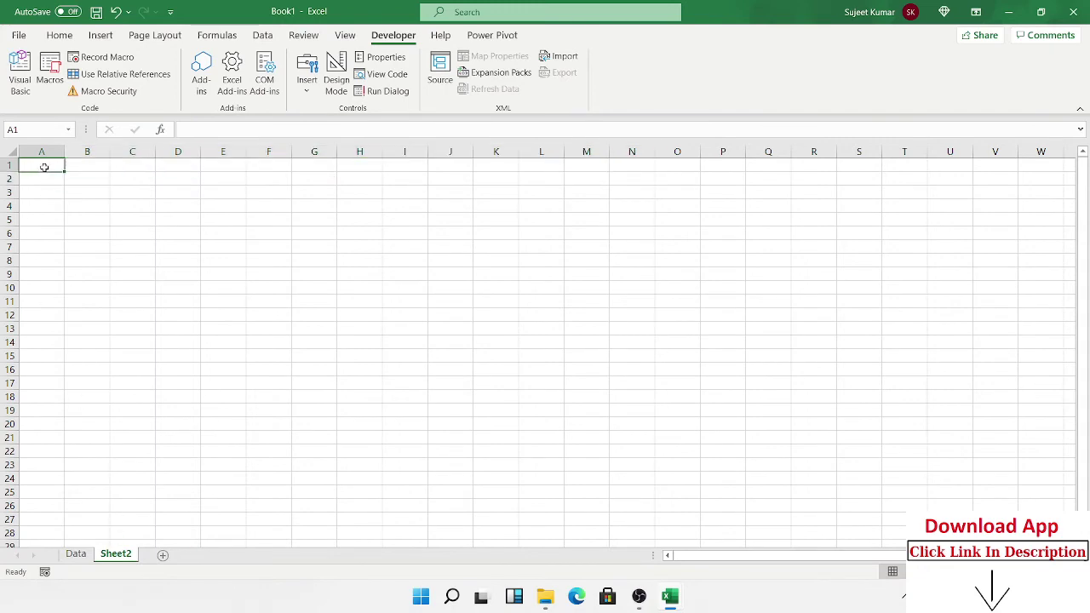
pyautogui.write('ID')
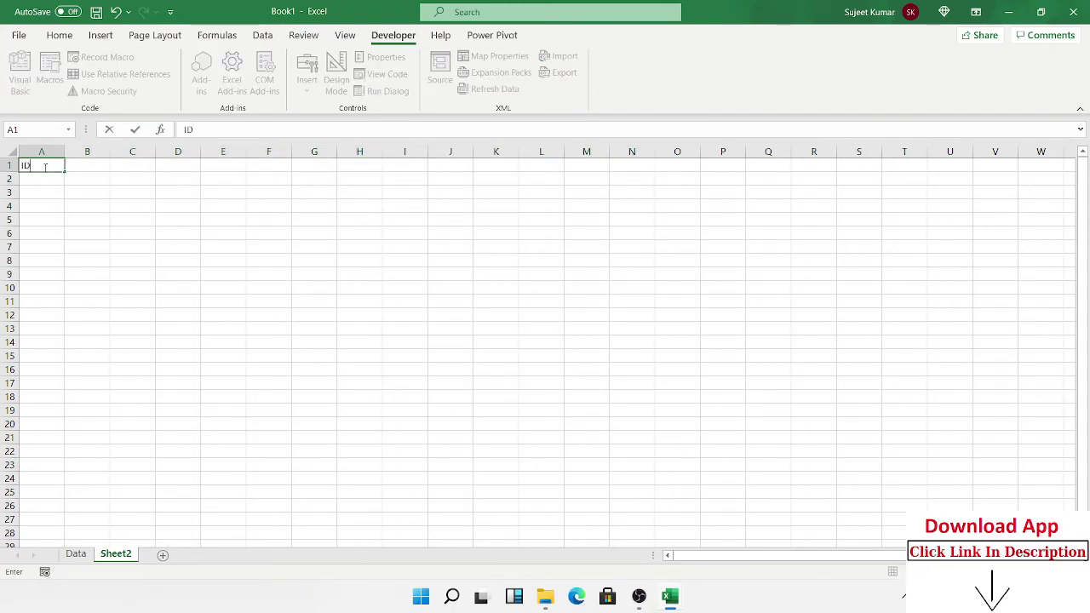
pyautogui.press('Return')
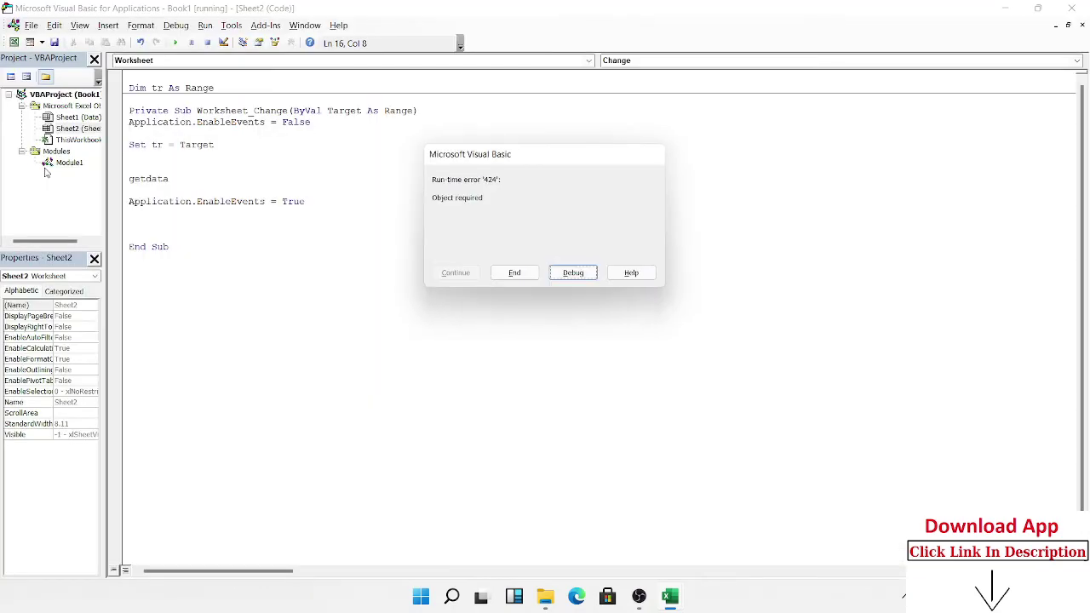
pyautogui.click(572, 273)
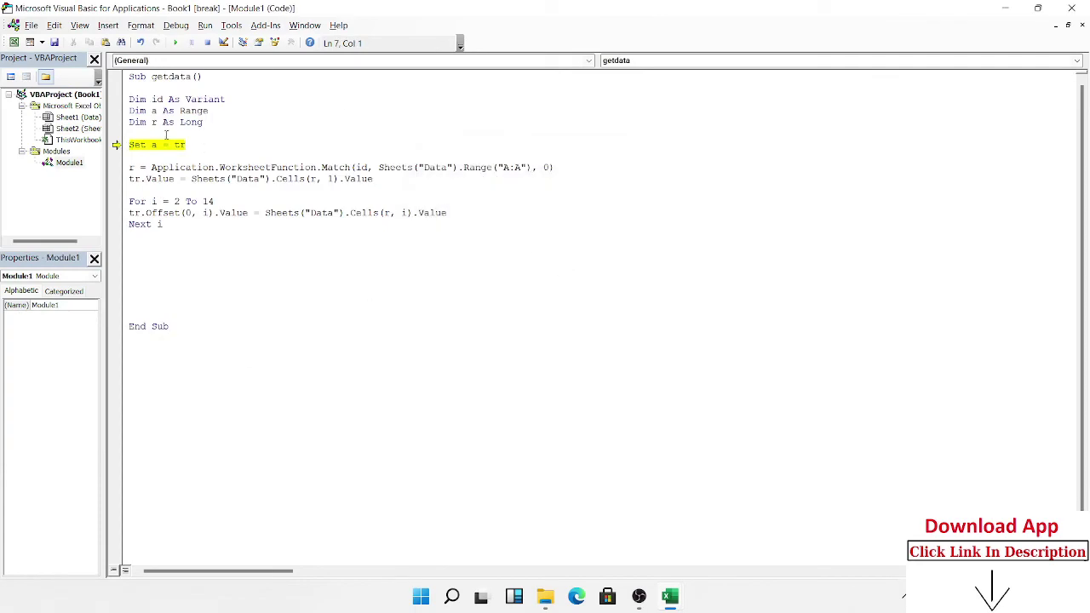
# Inspect Sheet2's Change code, add a blank line before the events-on line, then view ThisWorkbook's code
pyautogui.moveTo(156, 145)
pyautogui.doubleClick(79, 129)
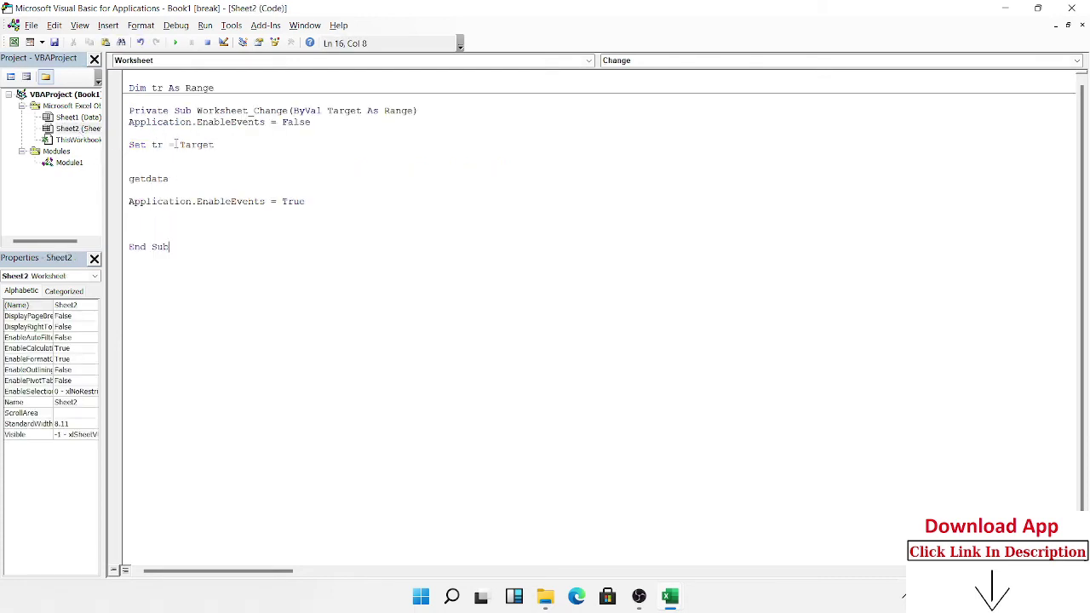
pyautogui.moveTo(160, 144)
pyautogui.moveTo(201, 149)
pyautogui.click(130, 199)
pyautogui.press('Return')
pyautogui.press('Return')
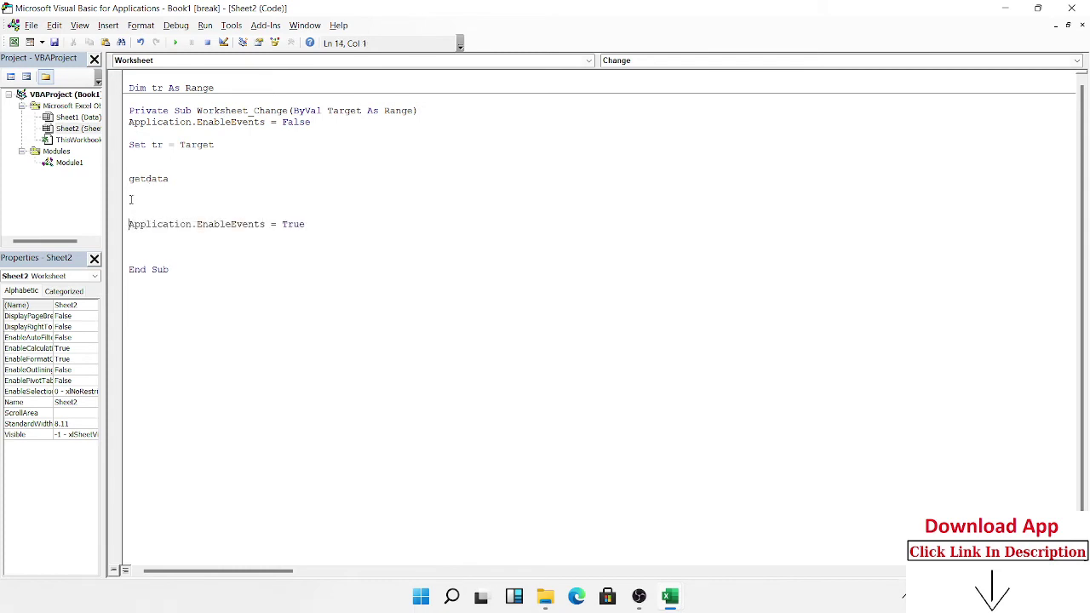
pyautogui.doubleClick(92, 140)
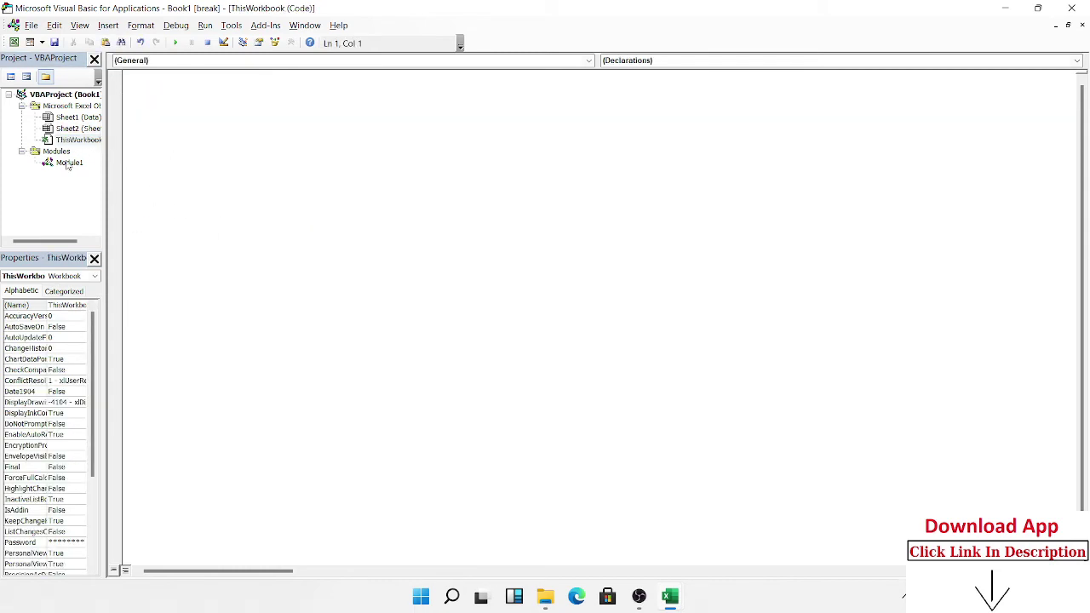
# Stop the paused macro and paste getdata's body, Dim id through Next i, over Sheet2's getdata call
pyautogui.doubleClick(69, 163)
pyautogui.click(223, 246)
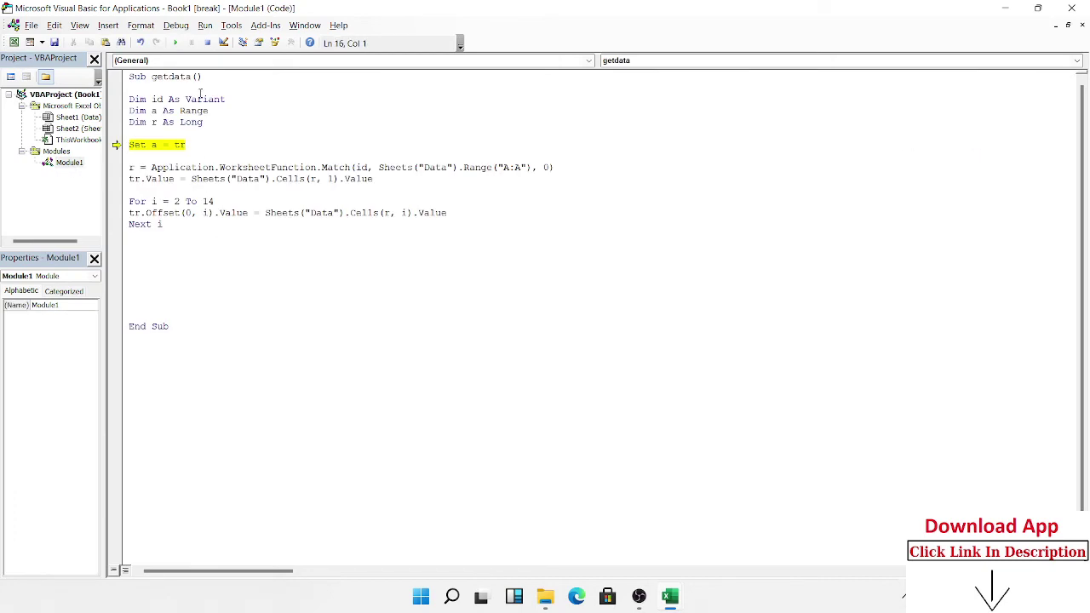
pyautogui.click(207, 42)
pyautogui.moveTo(132, 247); pyautogui.dragTo(111, 100)
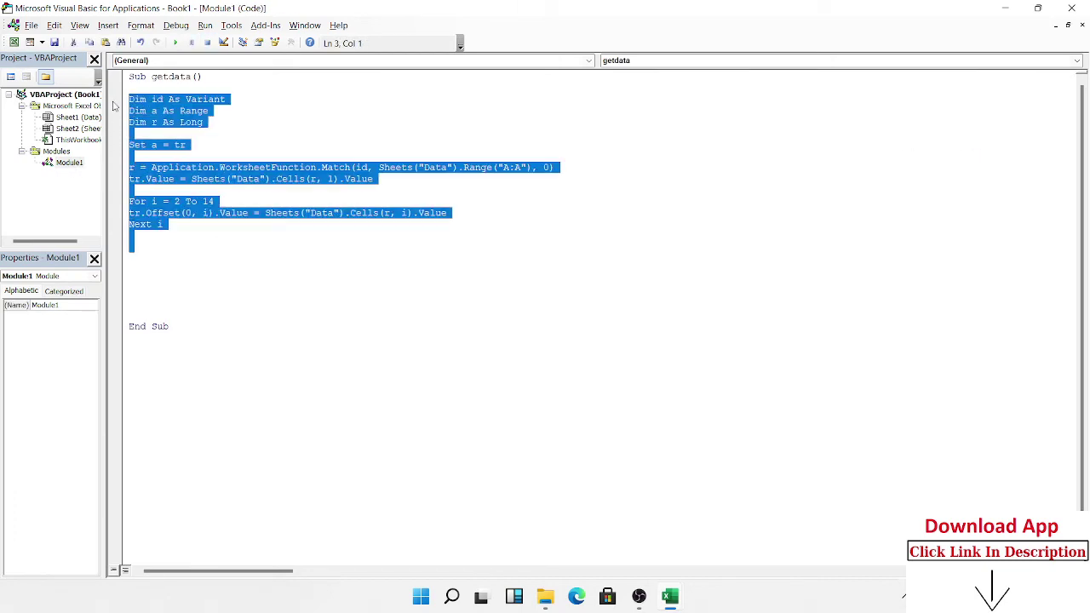
pyautogui.doubleClick(78, 128)
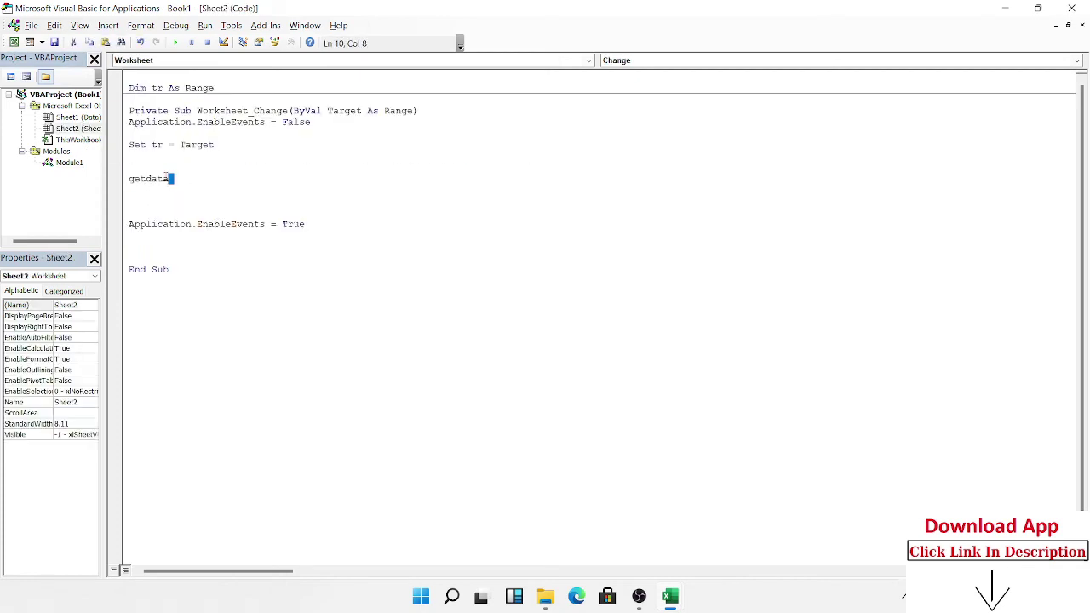
pyautogui.doubleClick(154, 179)
pyautogui.hotkey('ctrl', 'v')
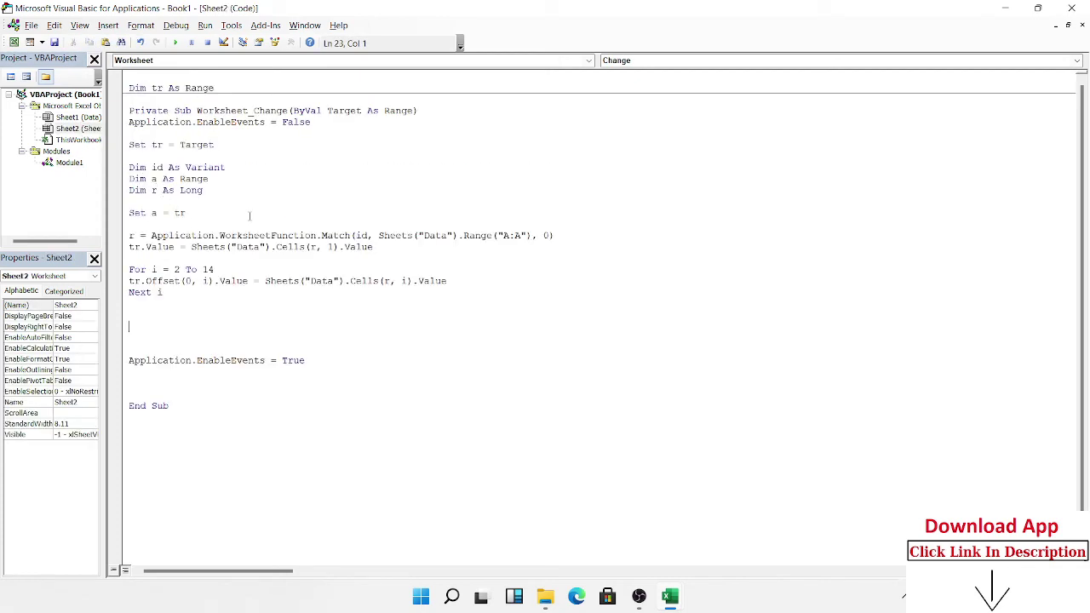
# Delete the module-level Dim tr As Range declaration
pyautogui.click(251, 214)
pyautogui.moveTo(215, 87); pyautogui.dragTo(85, 76)
pyautogui.press('Delete')
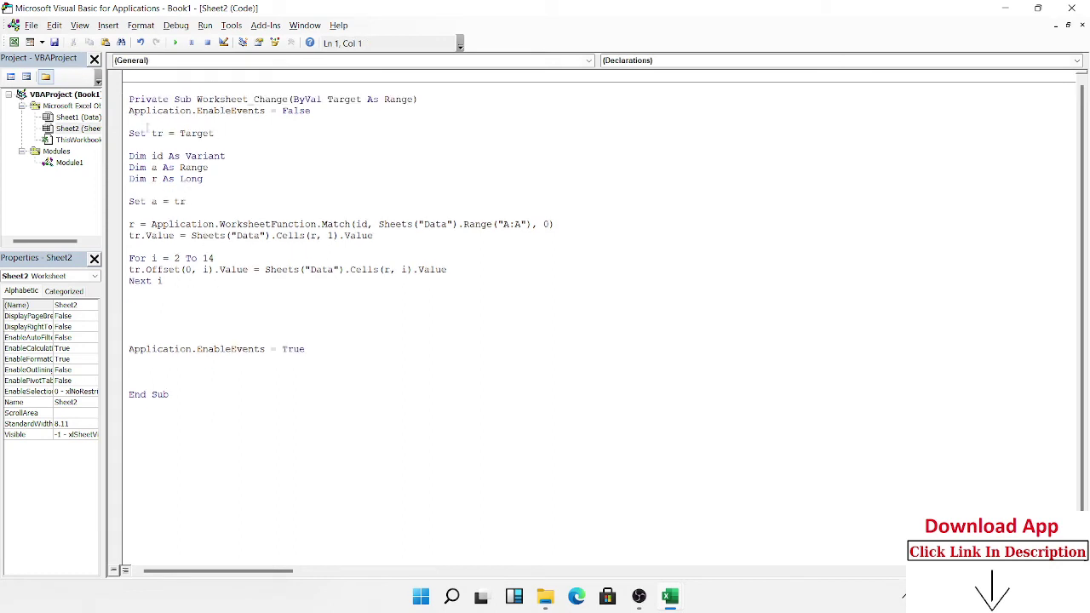
# Declare Dim tr As Range inside the Change procedure above Set tr = Target
pyautogui.click(145, 123)
pyautogui.write('dim ')
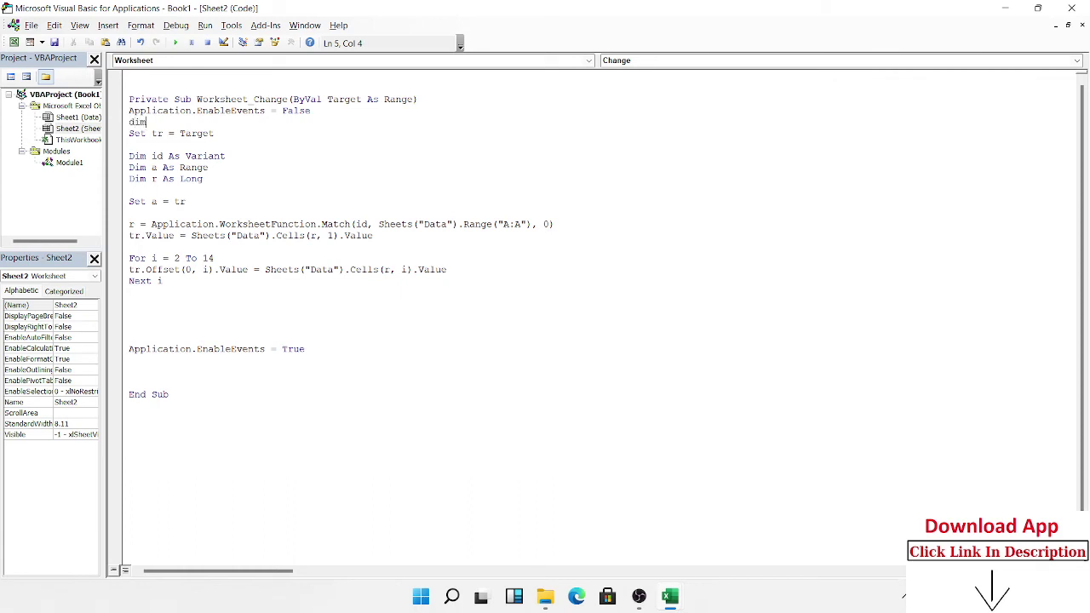
pyautogui.write('tr as')
pyautogui.write(' Ra')
pyautogui.press('Tab')
pyautogui.click(278, 213)
pyautogui.click(214, 258)
pyautogui.click(246, 297)
# Re-enter ID in Sheet2's A1 twice to retest the macro, then bring up Module1's code
pyautogui.hotkey('alt', 'F11')
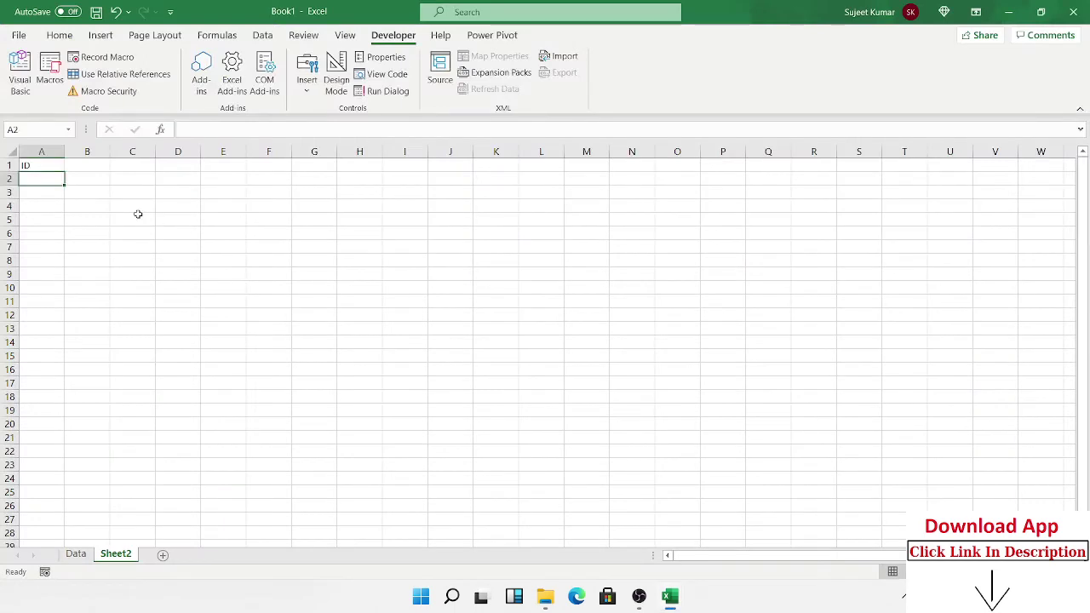
pyautogui.click(47, 166)
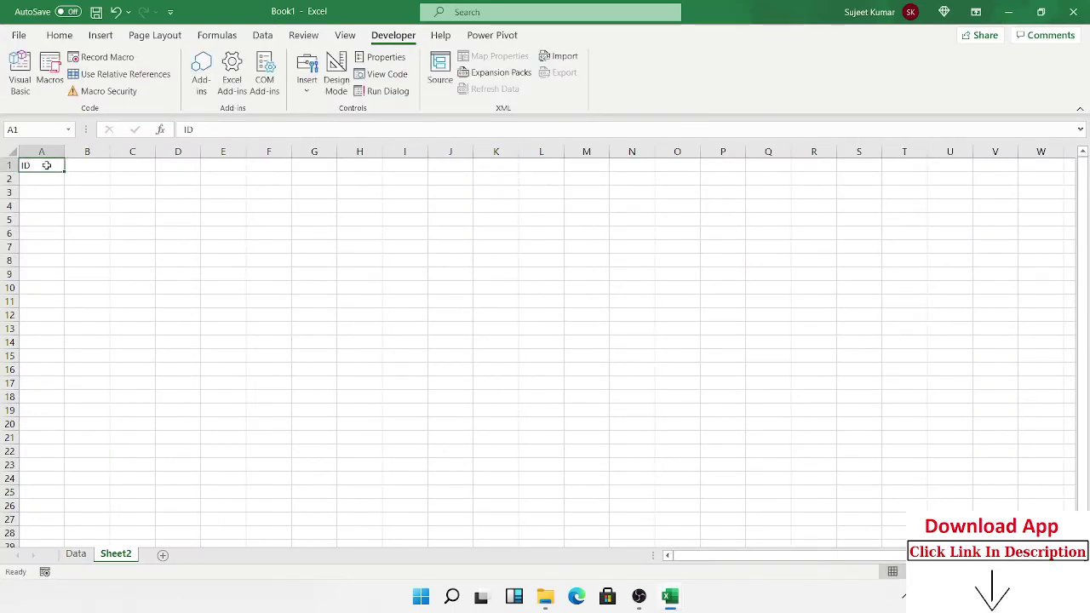
pyautogui.press('Delete')
pyautogui.write('ID')
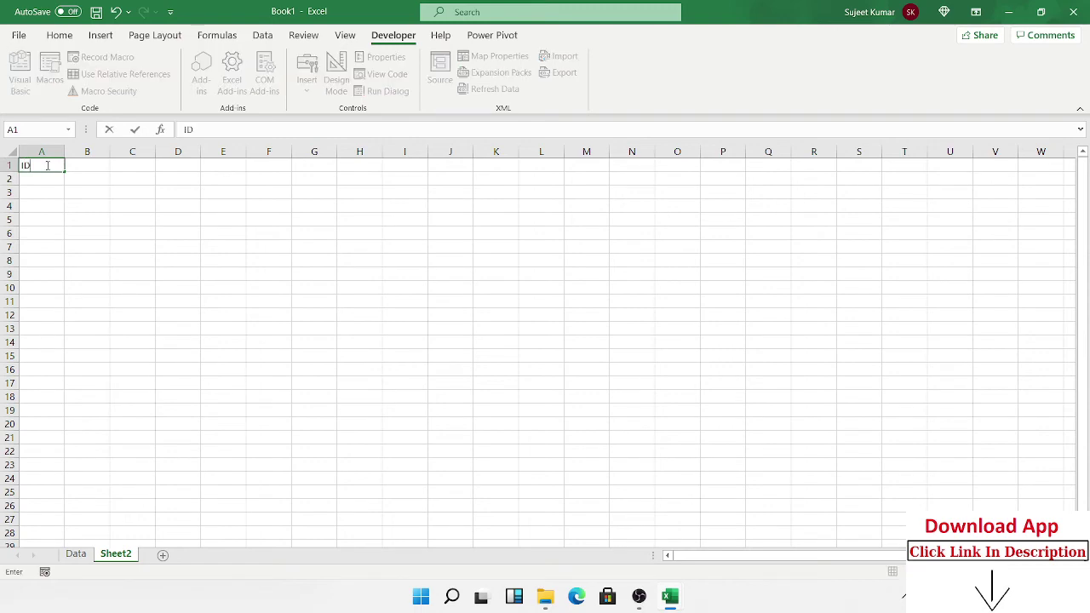
pyautogui.press('Return')
pyautogui.hotkey('alt', 'F11')
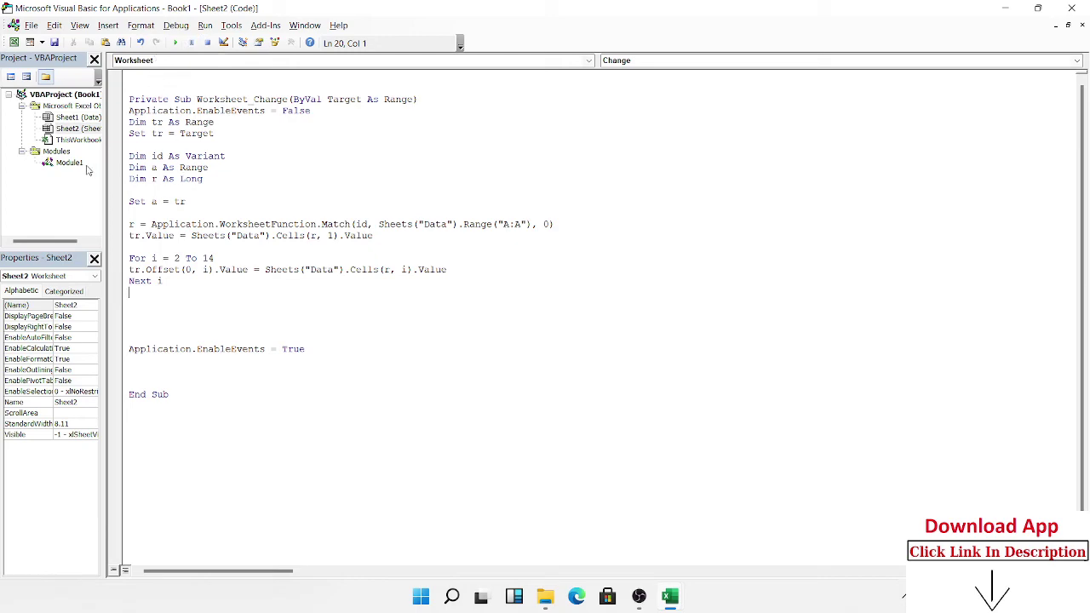
pyautogui.hotkey('alt', 'F11')
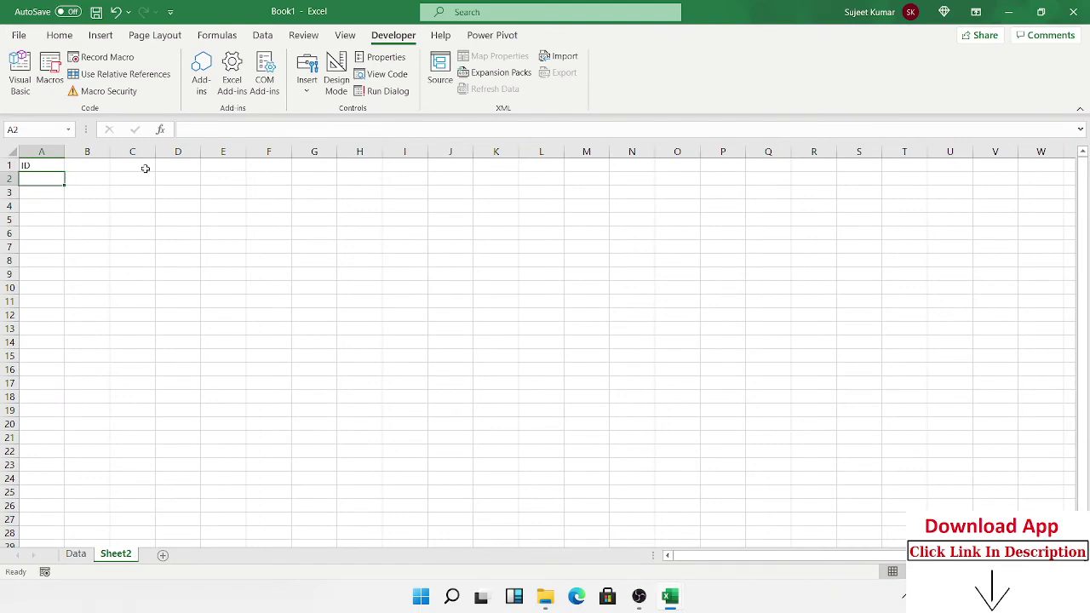
pyautogui.press('F2')
pyautogui.press('Return')
pyautogui.hotkey('alt', 'F11')
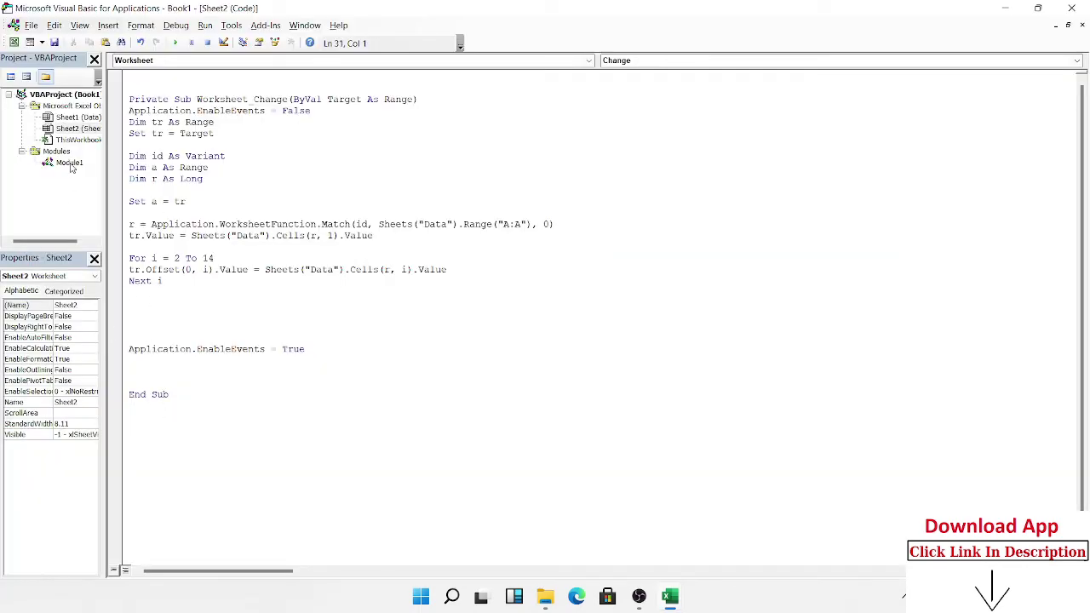
pyautogui.doubleClick(70, 163)
pyautogui.click(204, 376)
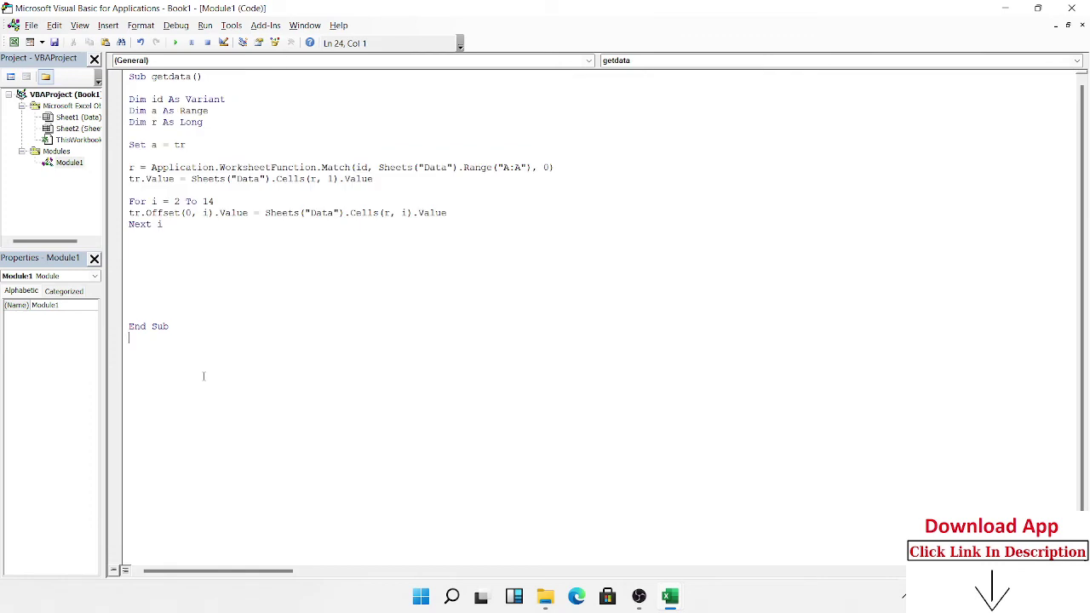
# Add a new rr macro in Module1 that sets Application.DisplayAlerts = True
pyautogui.write('s')
pyautogui.write('ub rr(')
pyautogui.press('Return')
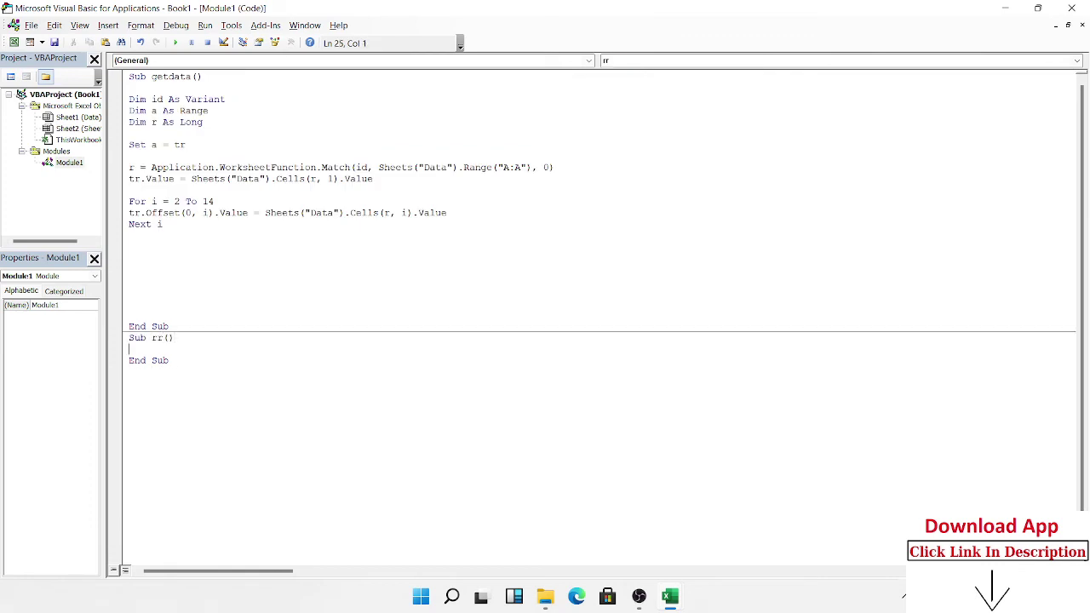
pyautogui.press('Return')
pyautogui.write('appl')
pyautogui.write('ication')
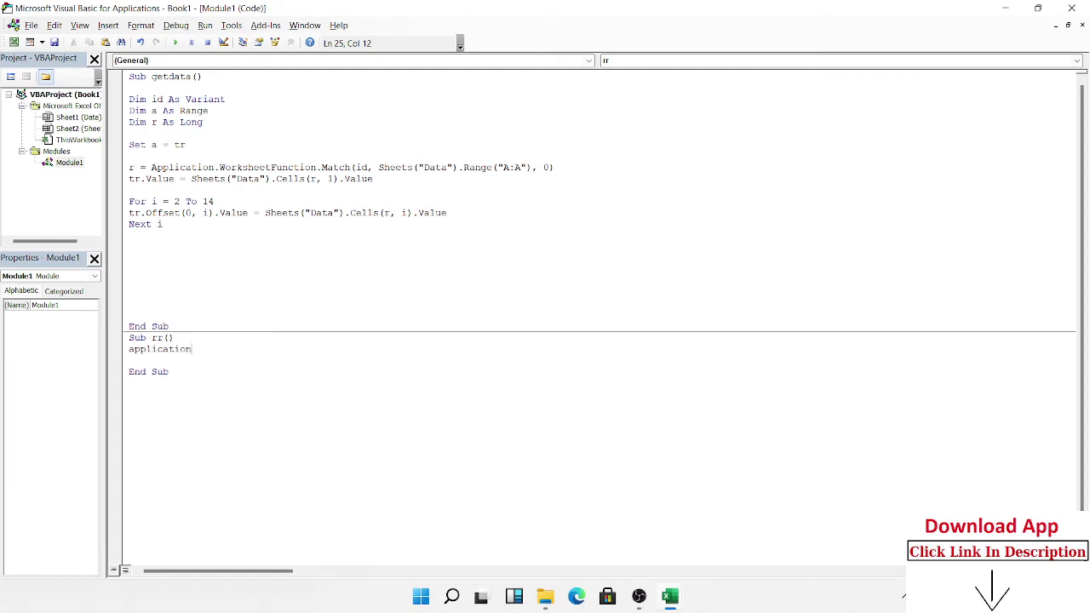
pyautogui.write('.di')
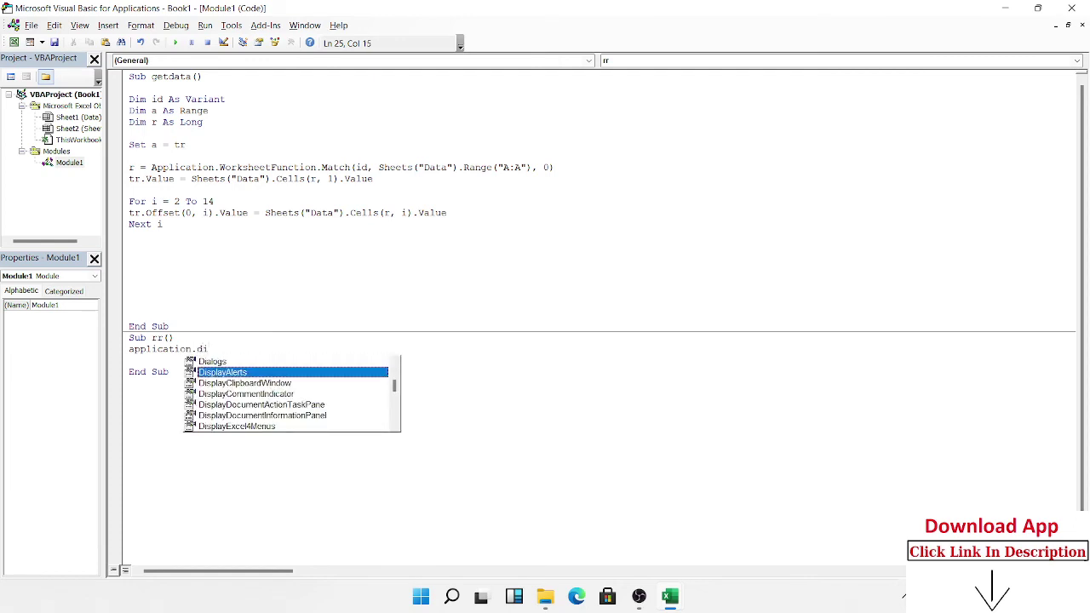
pyautogui.doubleClick(203, 375)
pyautogui.write('= t')
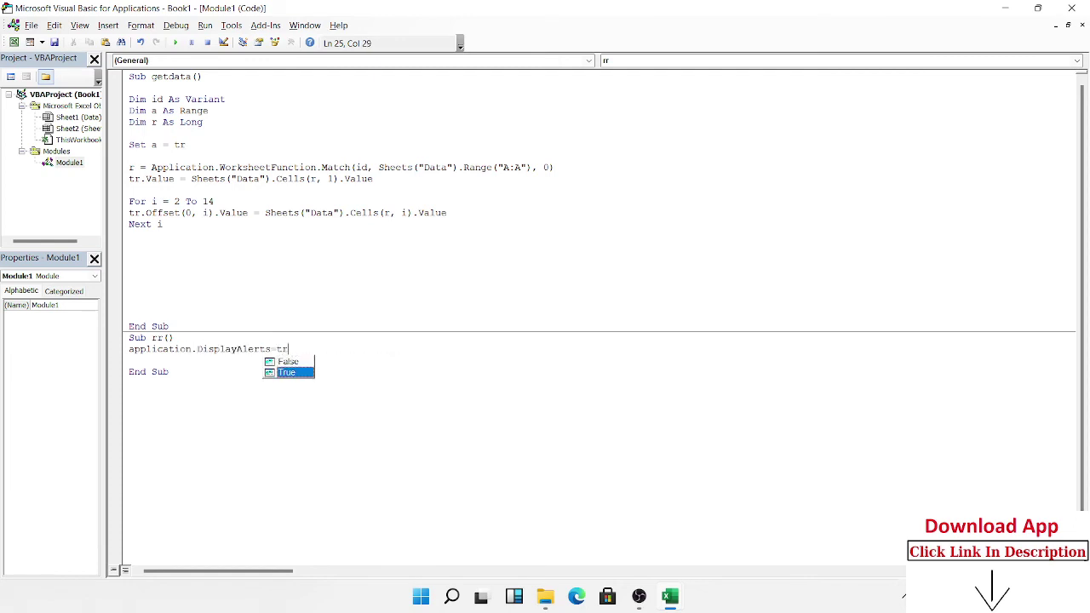
pyautogui.press('Tab')
pyautogui.press('Down')
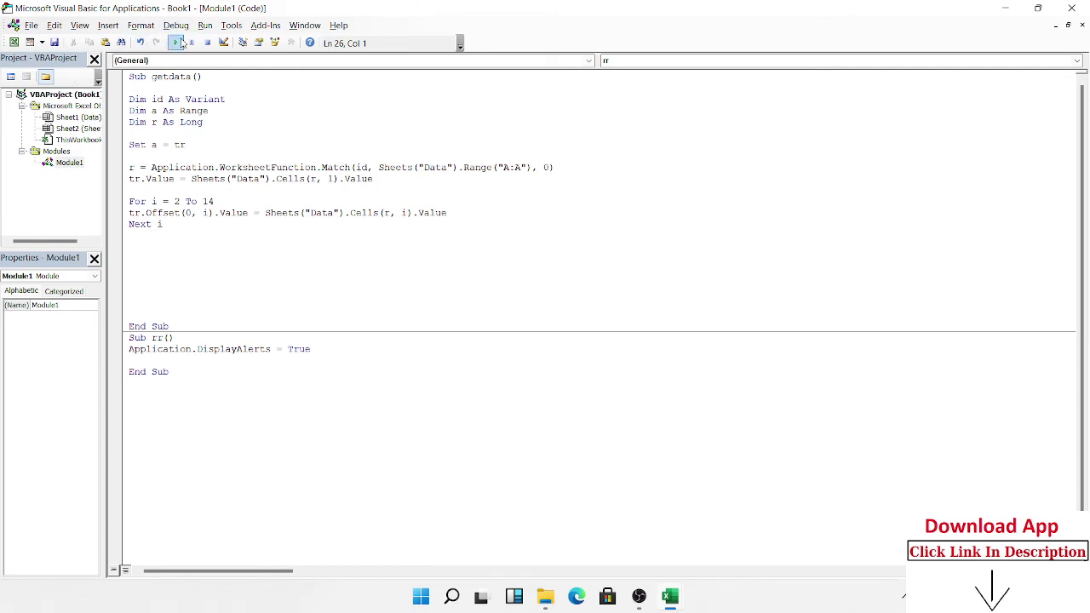
# Select cell A1 on Sheet2 in the workbook, then return to the code editor
pyautogui.hotkey('alt', 'F11')
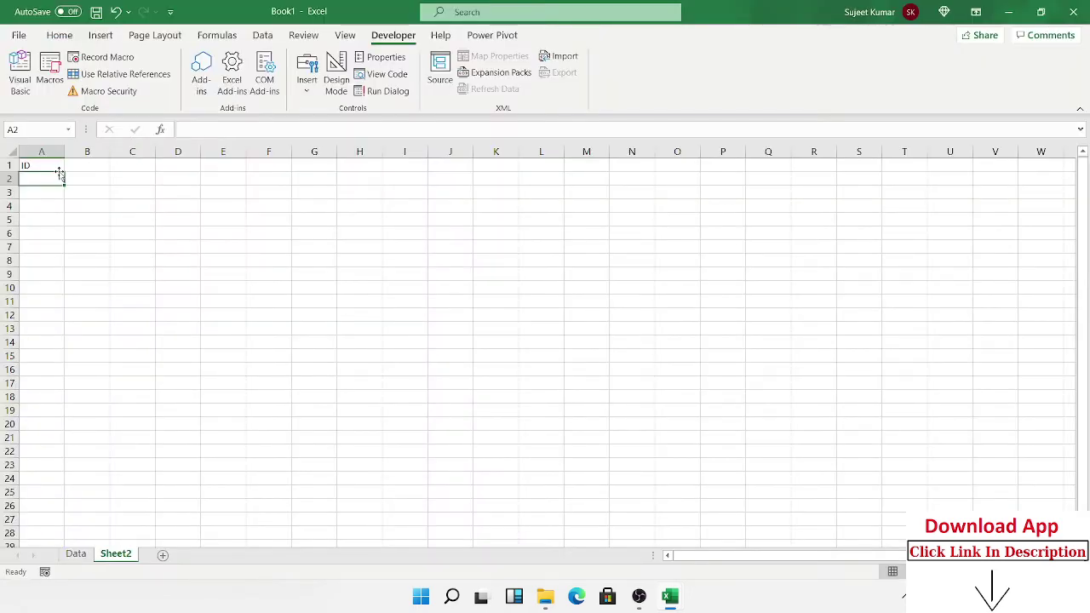
pyautogui.click(48, 165)
pyautogui.write('id')
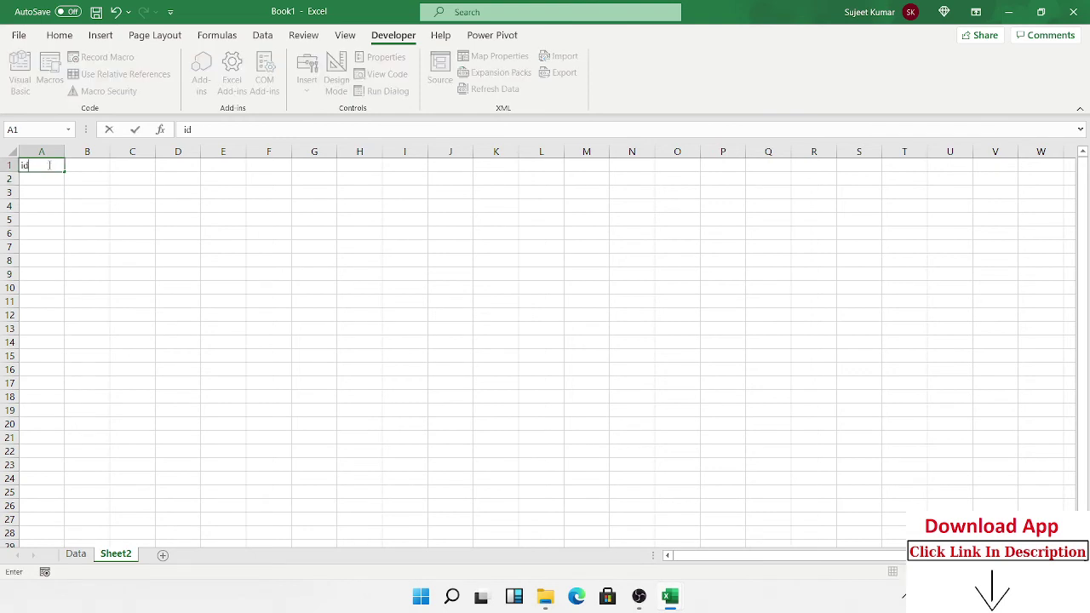
pyautogui.click(49, 165)
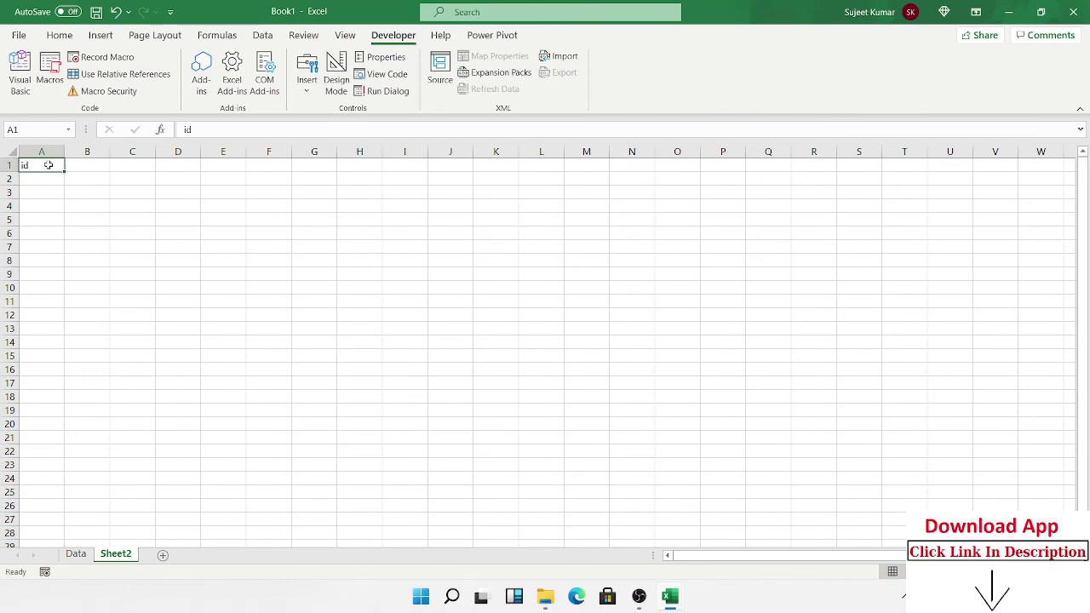
pyautogui.hotkey('alt', 'F11')
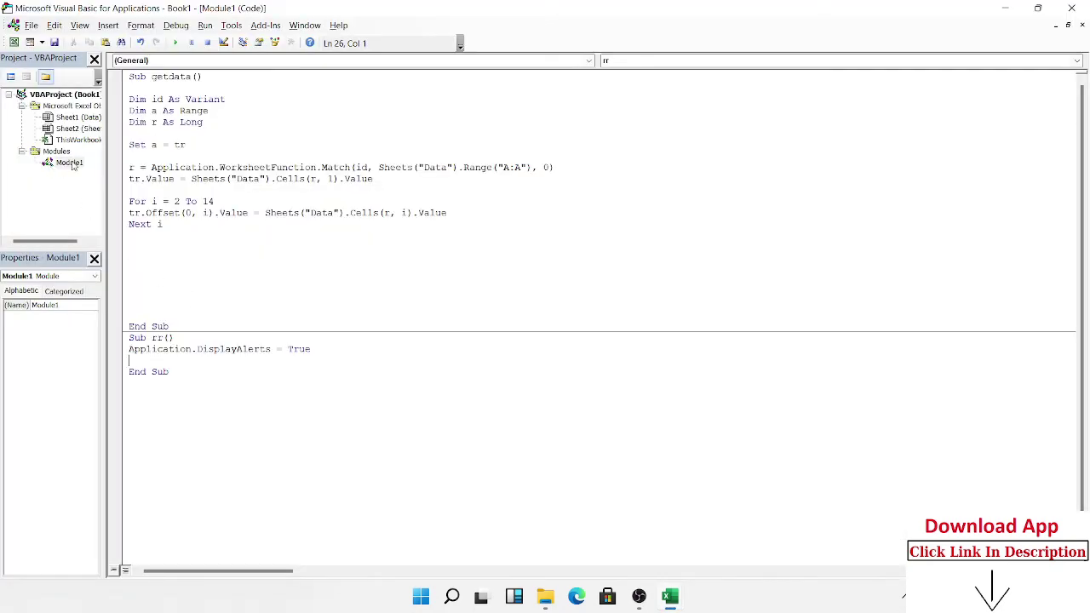
# Change rr's Application.DisplayAlerts line in Module1 to Application.EnableEvents
pyautogui.click(72, 139)
pyautogui.doubleClick(77, 128)
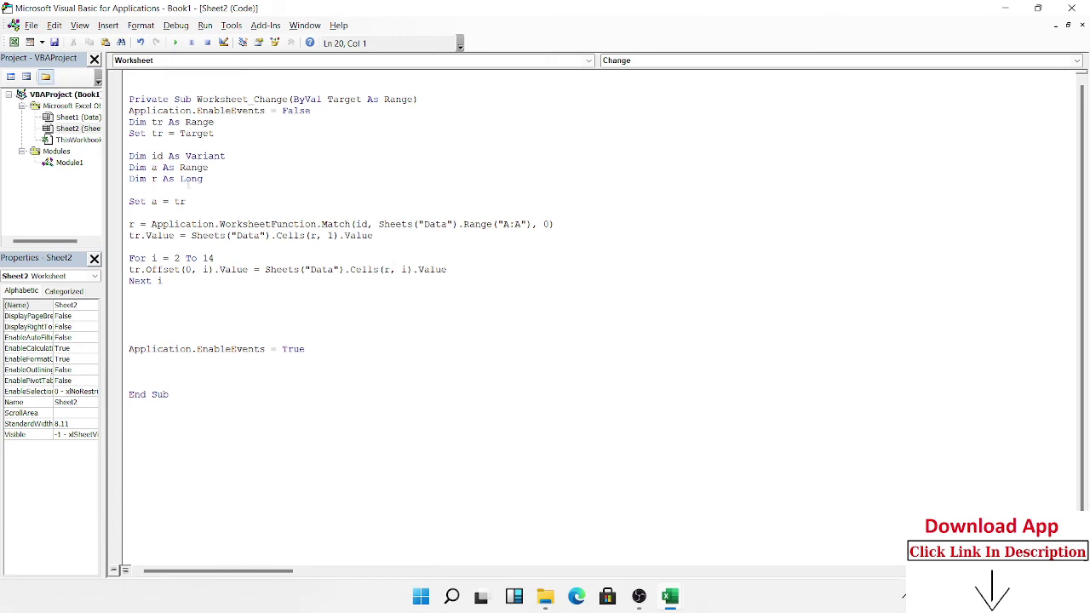
pyautogui.doubleClick(69, 162)
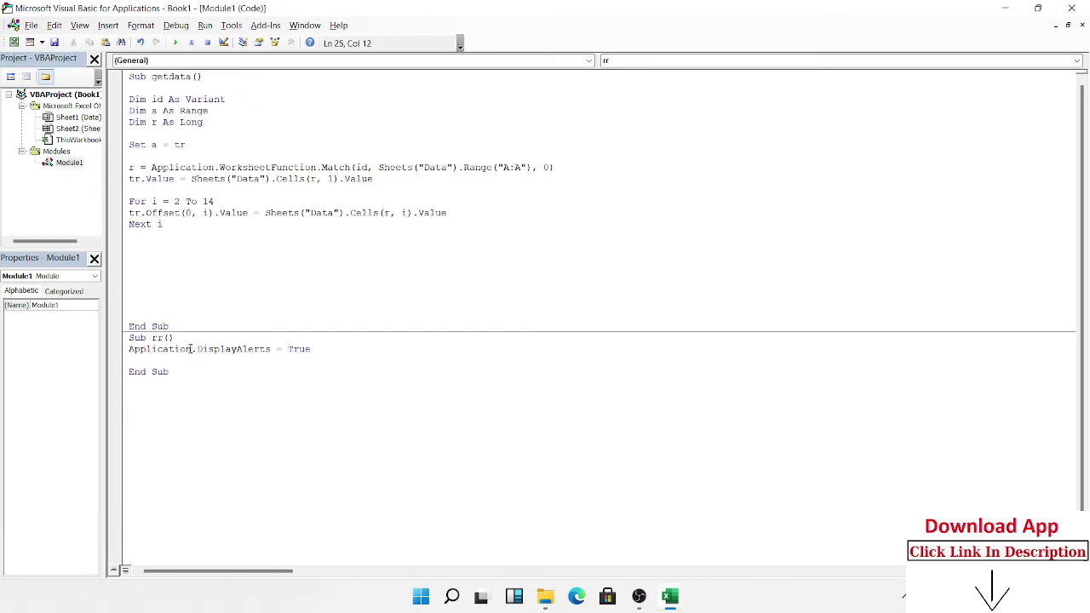
pyautogui.click(234, 361)
pyautogui.doubleClick(269, 350)
pyautogui.press('BackSpace')
pyautogui.press('BackSpace')
pyautogui.write('.e')
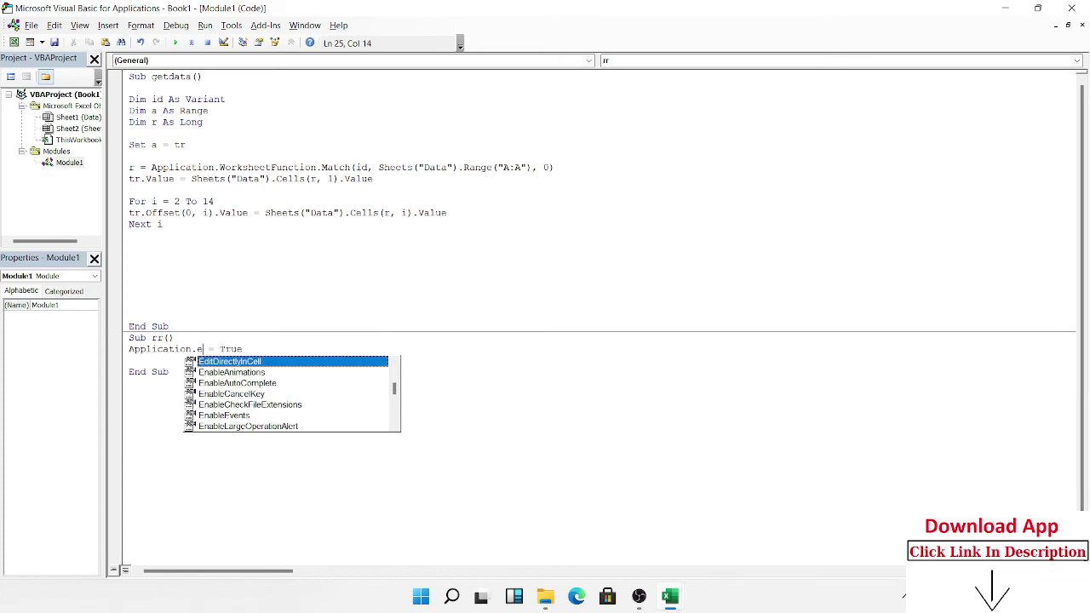
pyautogui.press('Down')
pyautogui.press('Down')
pyautogui.press('Down')
pyautogui.press('Down')
pyautogui.press('Down')
pyautogui.press('Down')
pyautogui.press('Escape')
pyautogui.hotkey('ctrl', 'space')
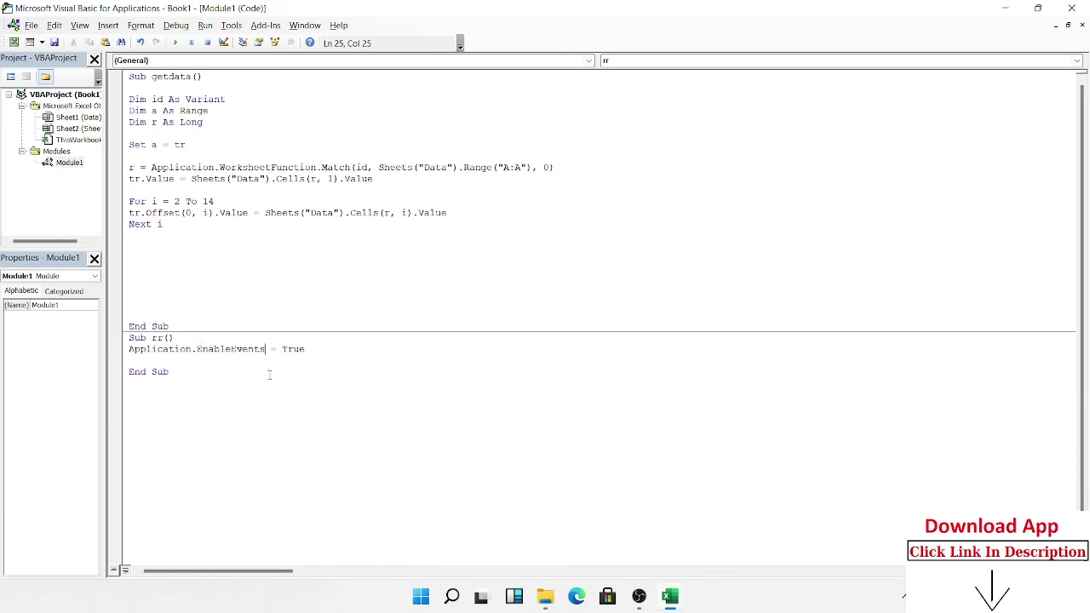
pyautogui.press('Down')
# Compare with the EnableEvents lines in Sheet2's Change code, then minimize the editor
pyautogui.click(75, 162)
pyautogui.doubleClick(85, 128)
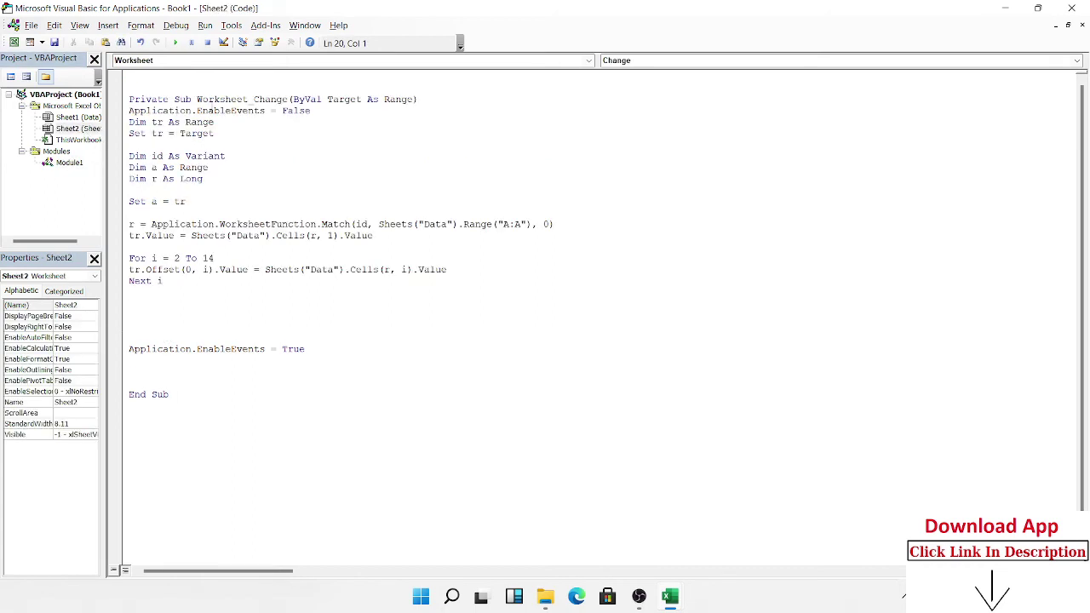
pyautogui.doubleClick(232, 110)
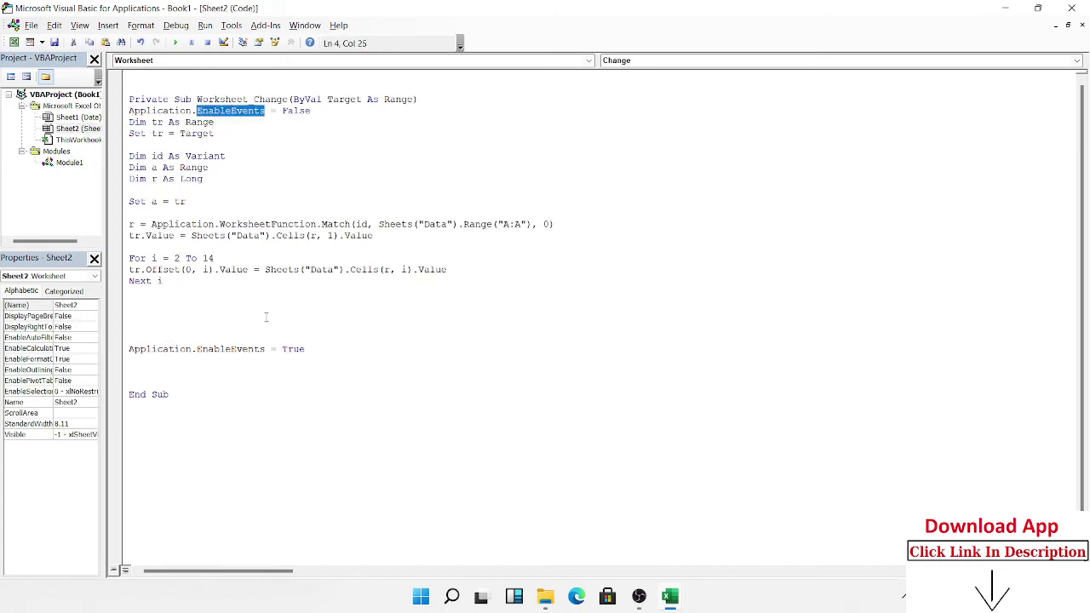
pyautogui.moveTo(312, 348); pyautogui.dragTo(197, 348)
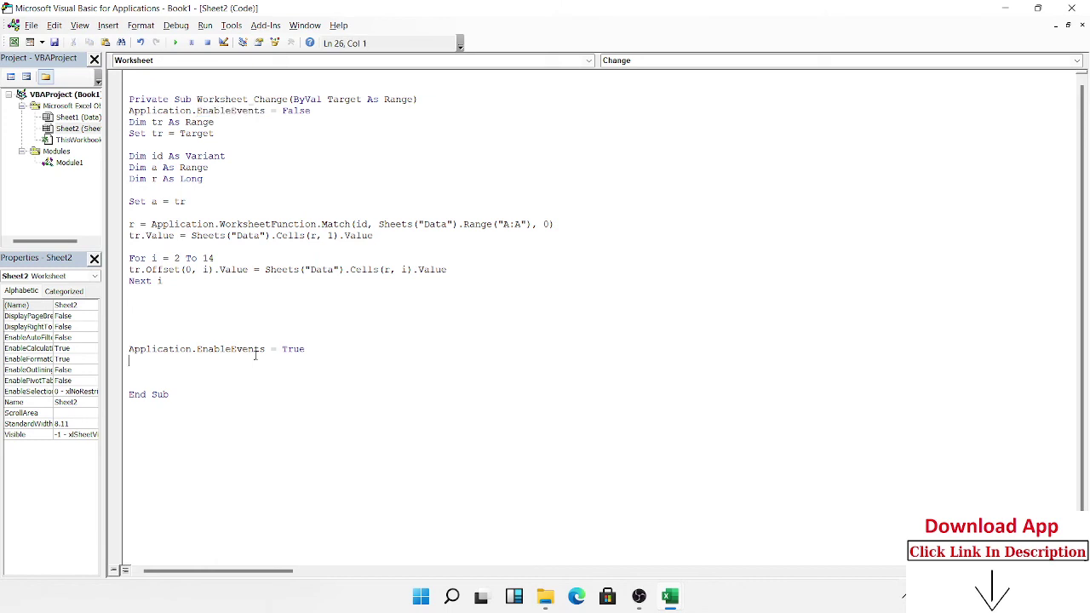
pyautogui.click(1006, 10)
# Enter id in A1 and break into the code at the Match line raising error 1004
pyautogui.write('id')
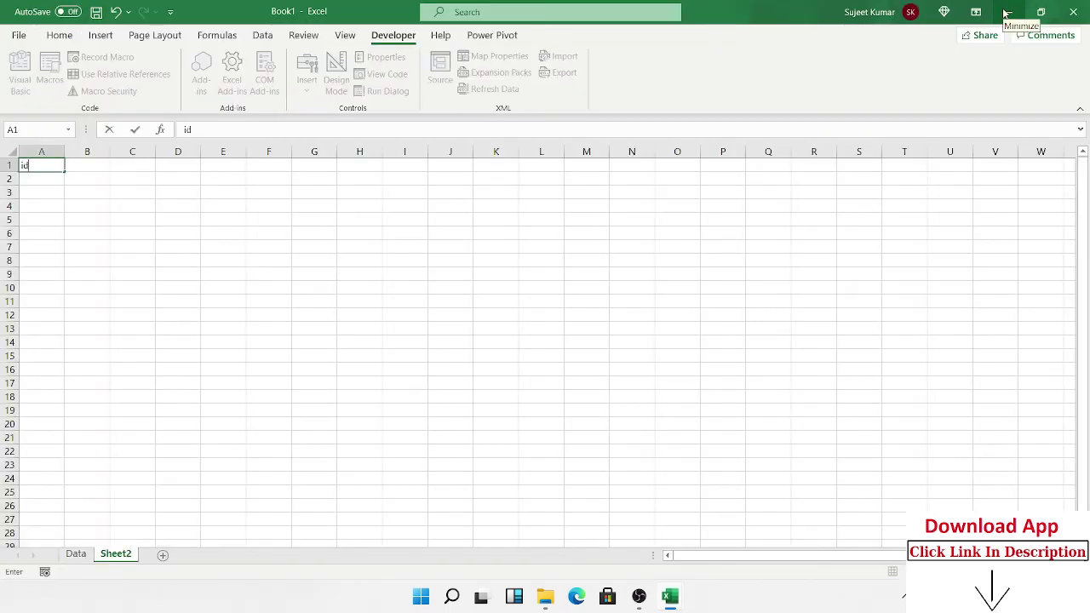
pyautogui.press('Return')
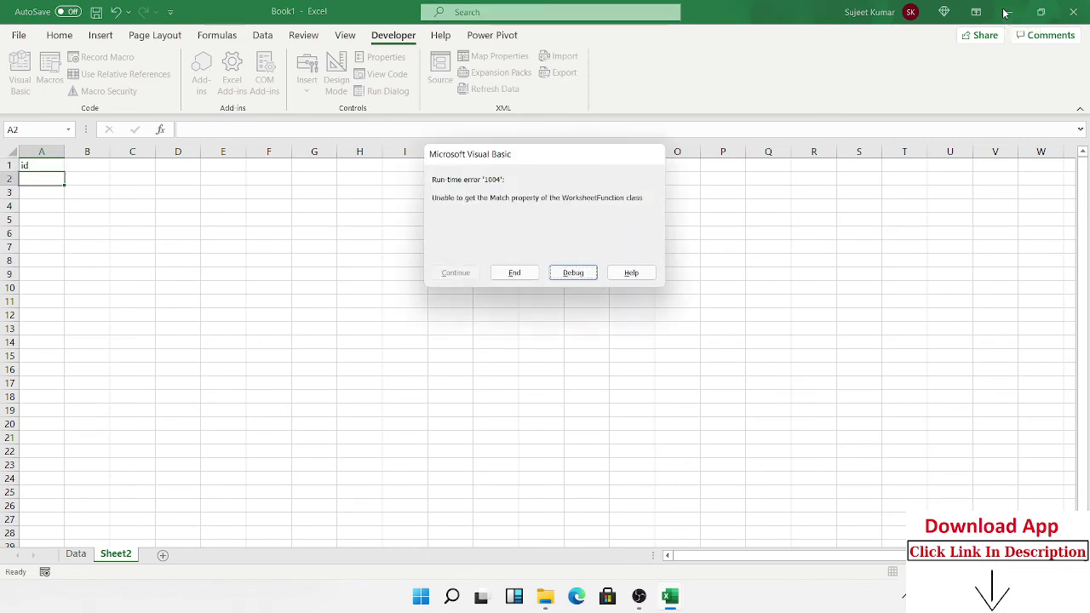
pyautogui.click(573, 273)
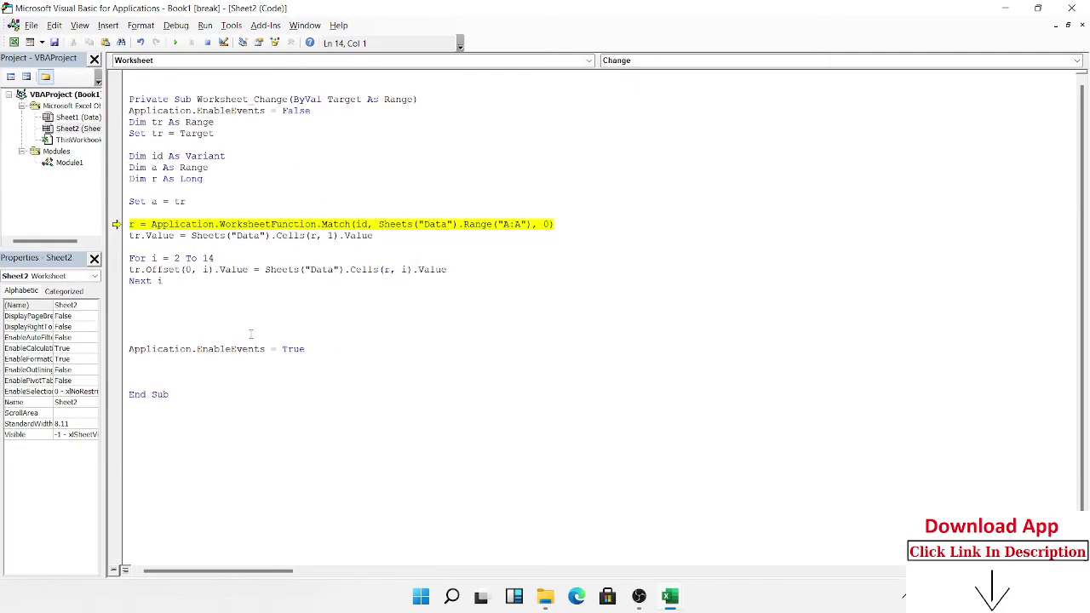
pyautogui.moveTo(131, 225)
pyautogui.moveTo(357, 224)
# Insert a new line id = Target.Value just above the Match line
pyautogui.click(159, 209)
pyautogui.press('Return')
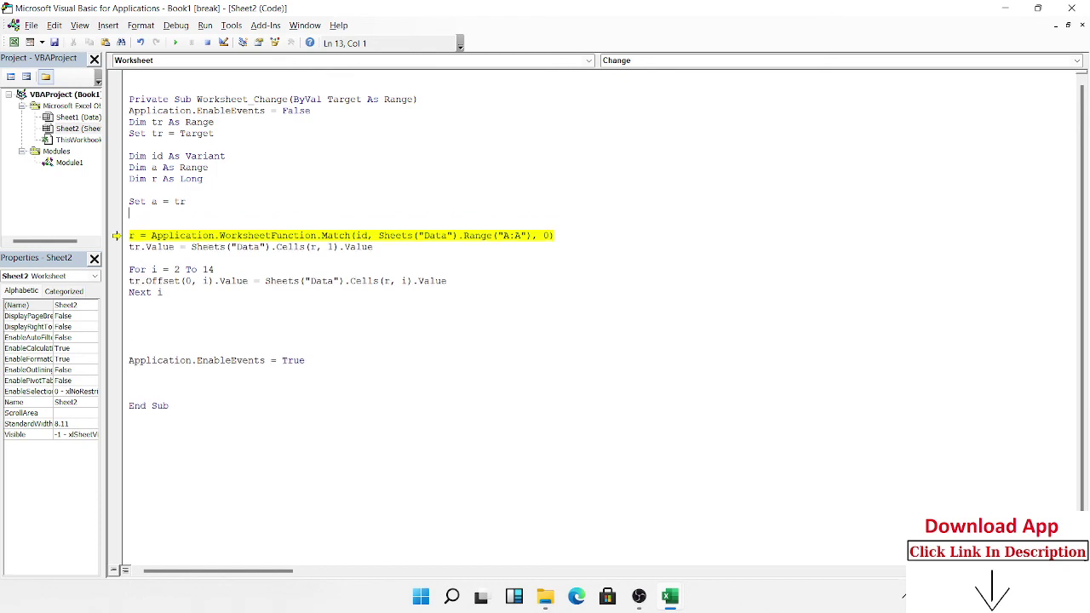
pyautogui.write('id=')
pyautogui.write('tar')
pyautogui.write('get.v')
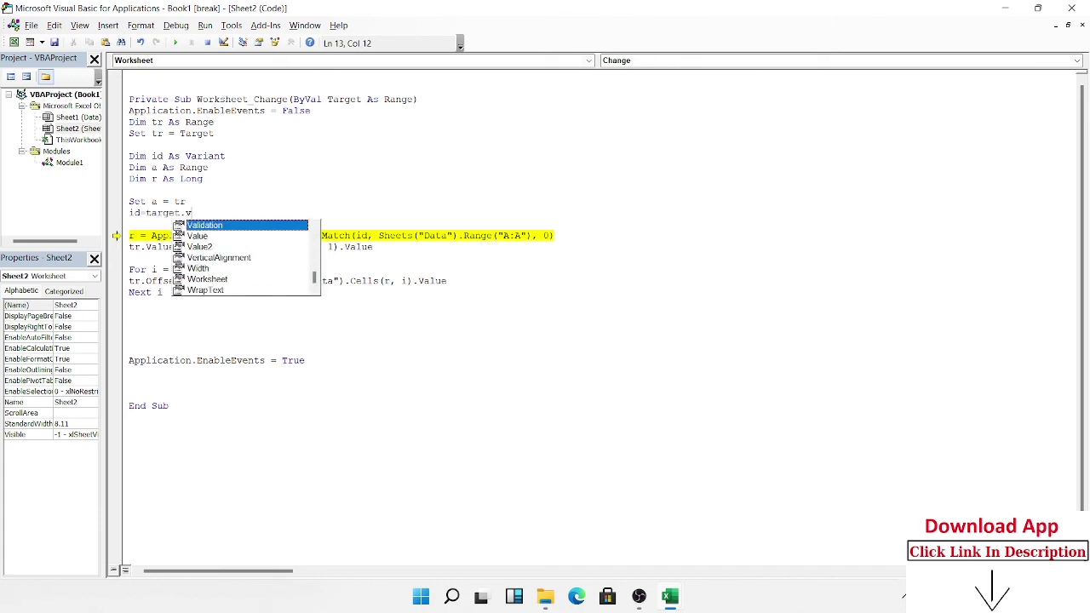
pyautogui.press('Down')
pyautogui.press('Tab')
pyautogui.click(179, 247)
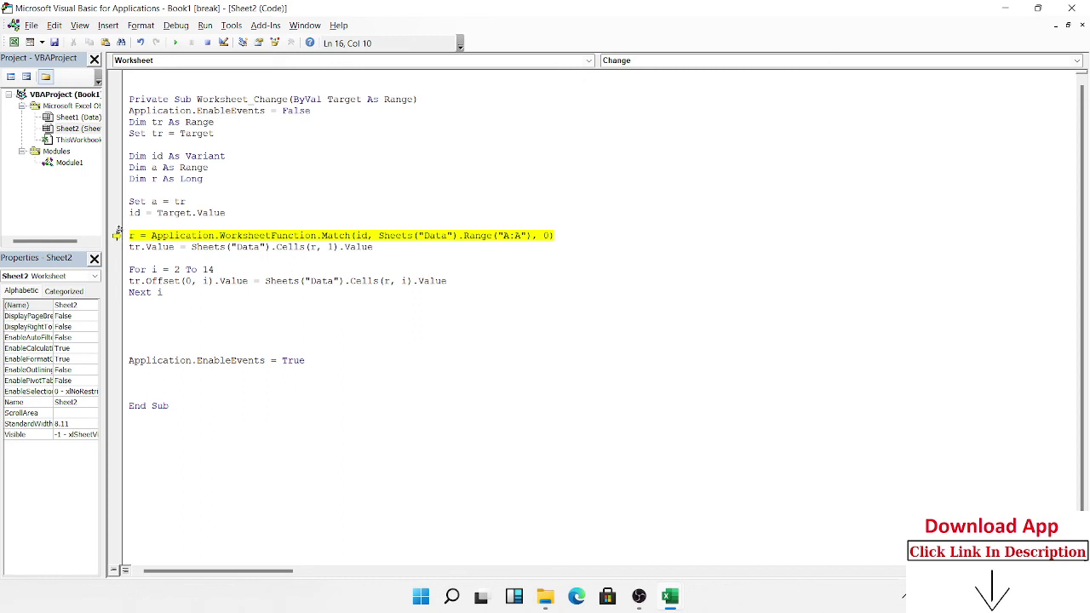
# Move the execution point to id = Target.Value, step through it, and let the macro finish
pyautogui.moveTo(117, 236); pyautogui.dragTo(118, 214)
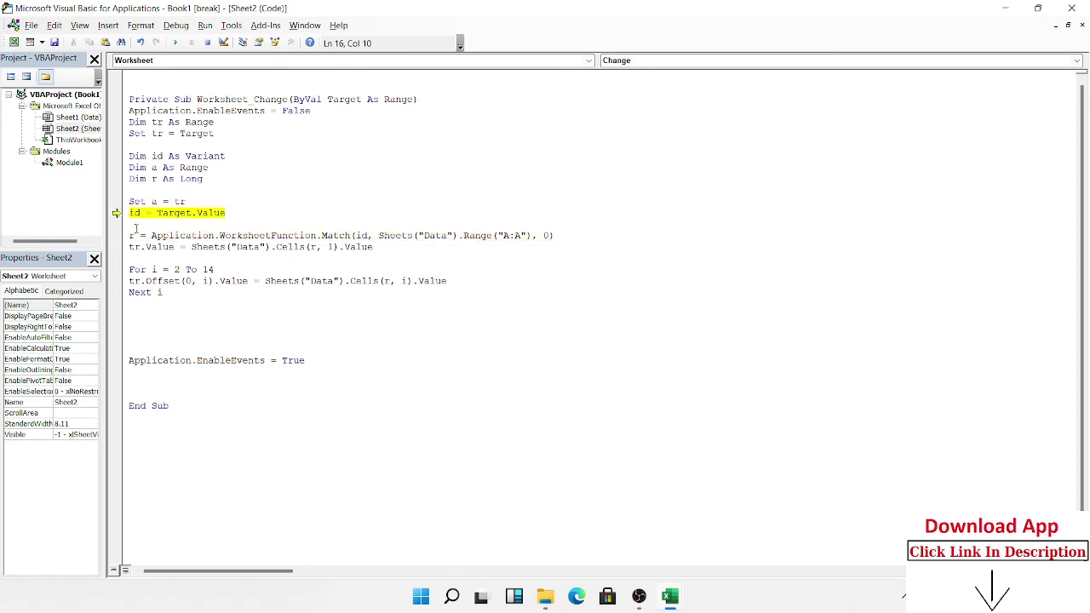
pyautogui.moveTo(140, 247)
pyautogui.press('F8')
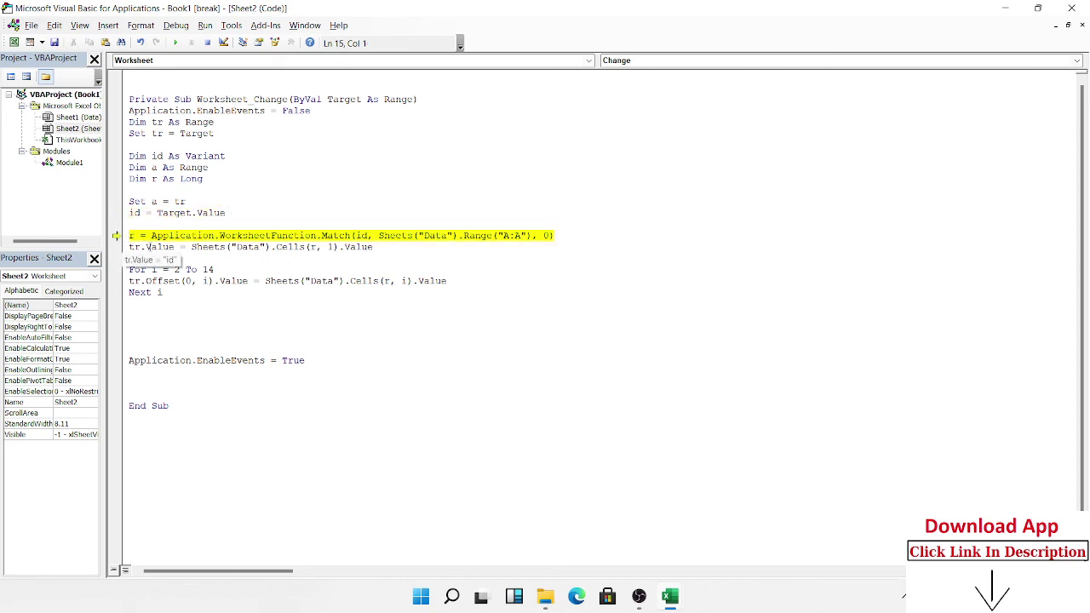
pyautogui.press('F8')
pyautogui.press('F8')
pyautogui.press('F8')
pyautogui.press('F8')
pyautogui.press('F8')
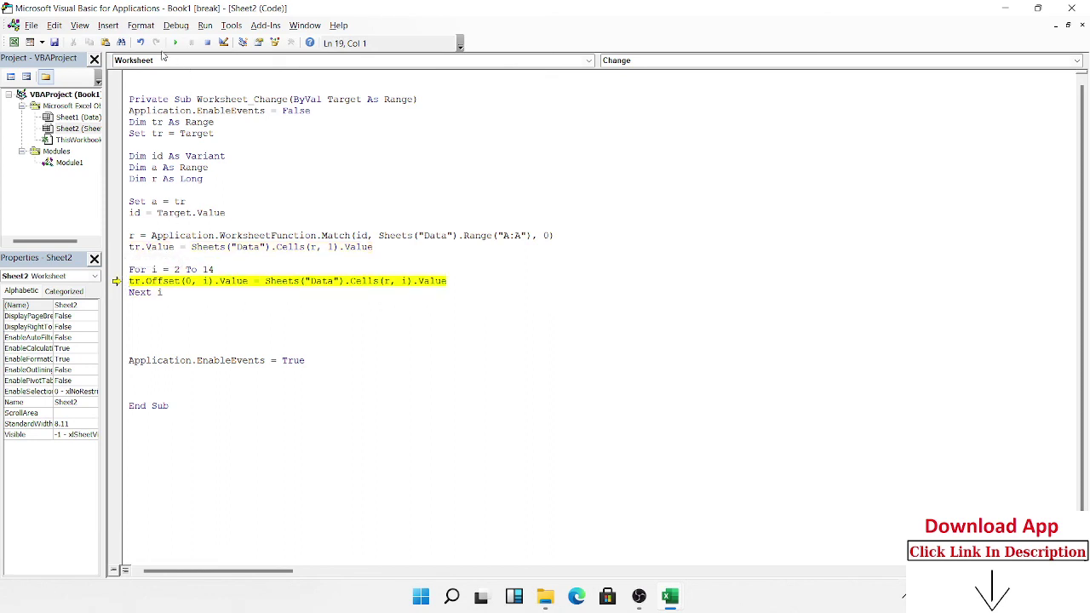
pyautogui.click(174, 43)
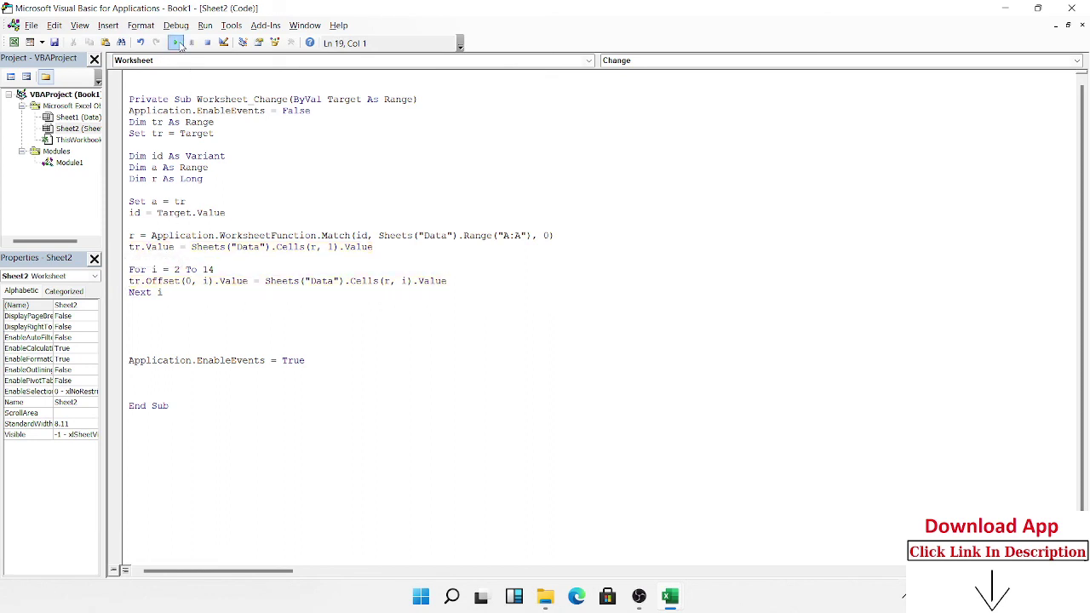
# Inspect Sheet2's rows for IDs 1–10 with names and JAN–DEC values, then return to the code
pyautogui.click(1005, 8)
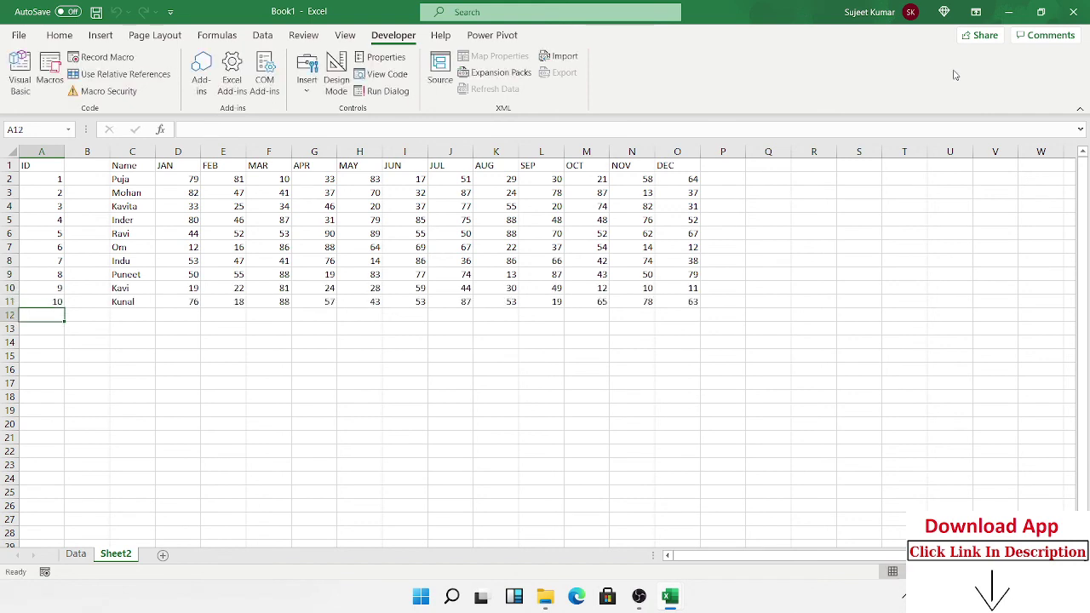
pyautogui.press('Up')
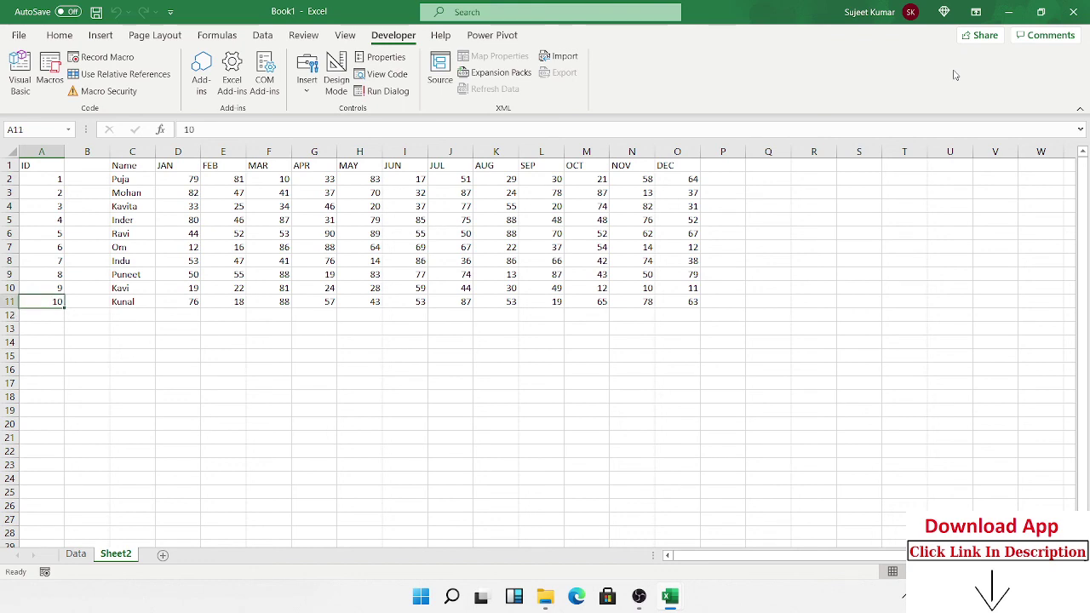
pyautogui.press('Up')
pyautogui.press('Right')
pyautogui.press('Right')
pyautogui.press('Right')
pyautogui.press('Right')
pyautogui.press('Right')
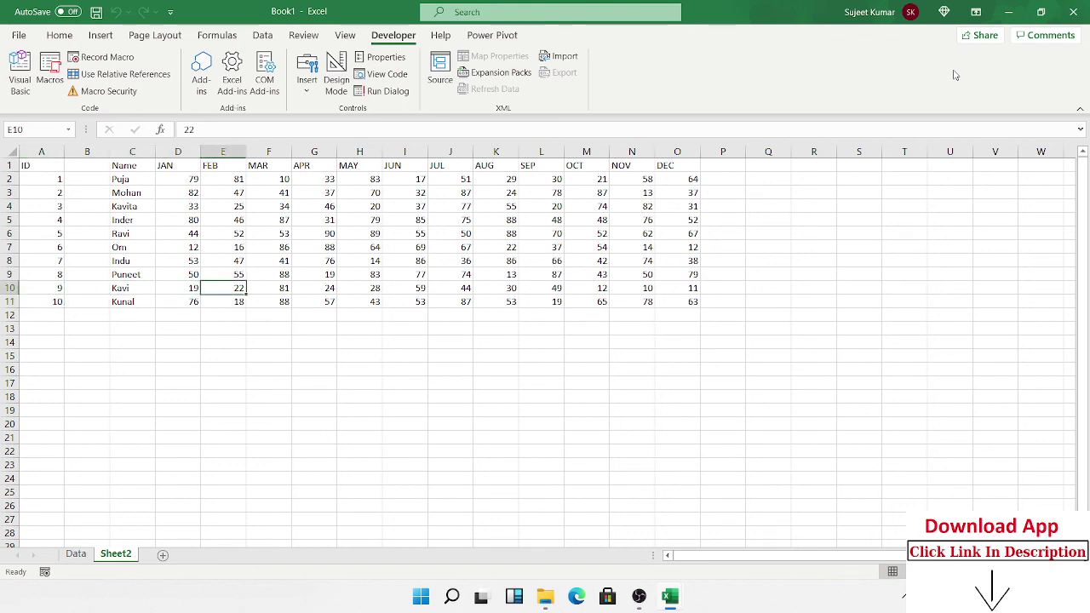
pyautogui.press('Right')
pyautogui.press('Right')
pyautogui.press('Right')
pyautogui.press('Right')
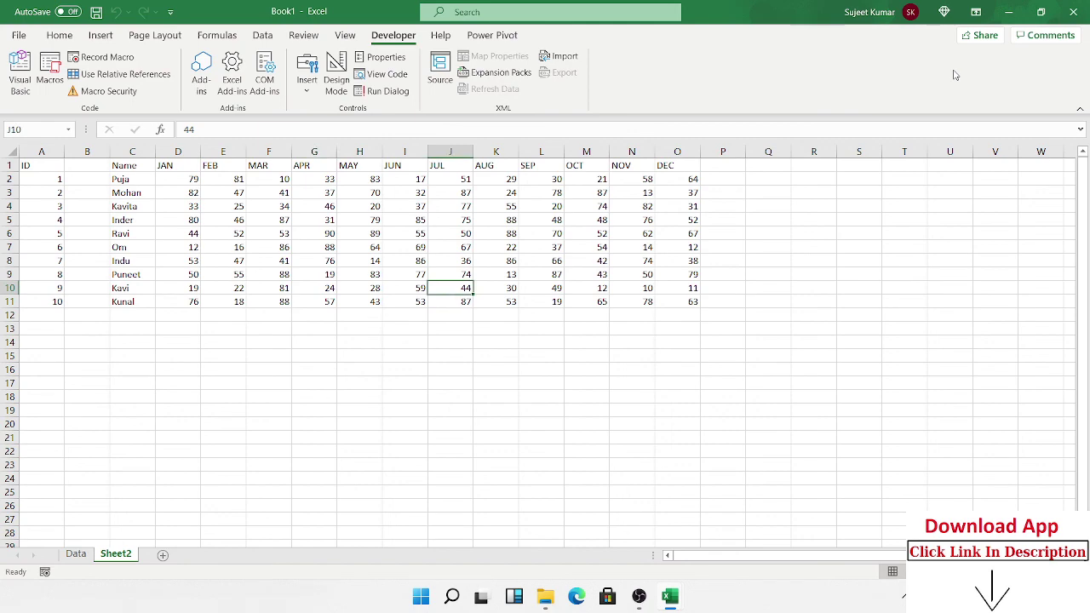
pyautogui.hotkey('alt', 'Tab')
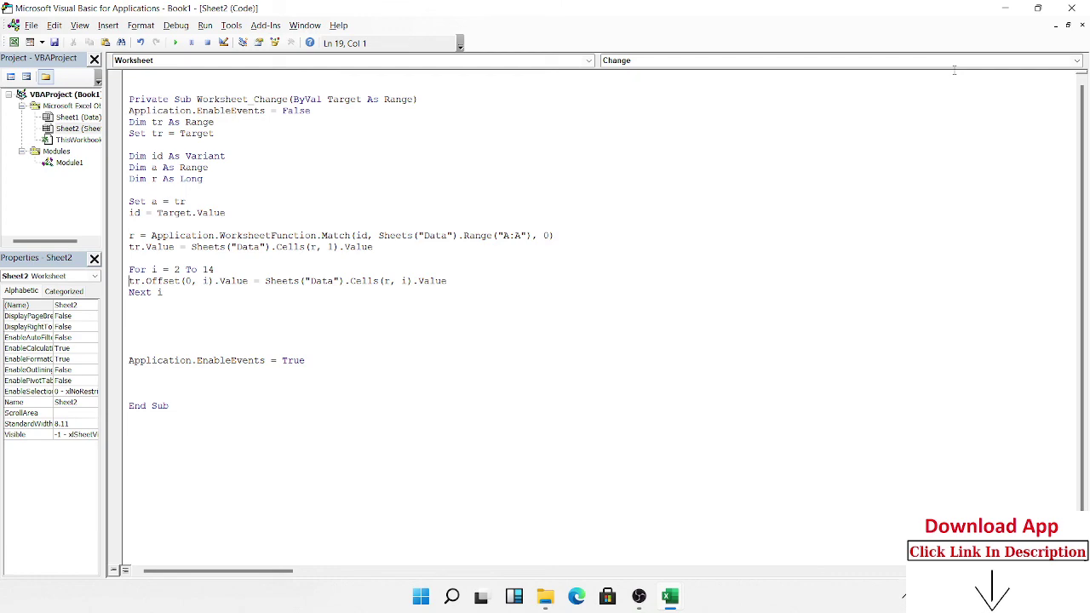
# Minimize the Visual Basic Editor with Win+D to show the desktop
pyautogui.press('super+d')
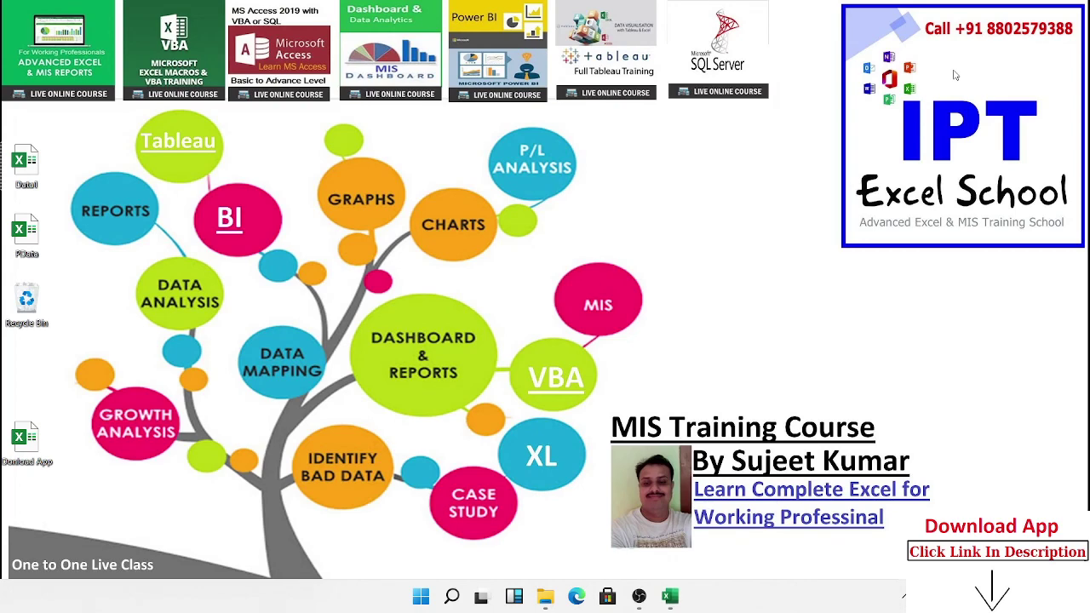